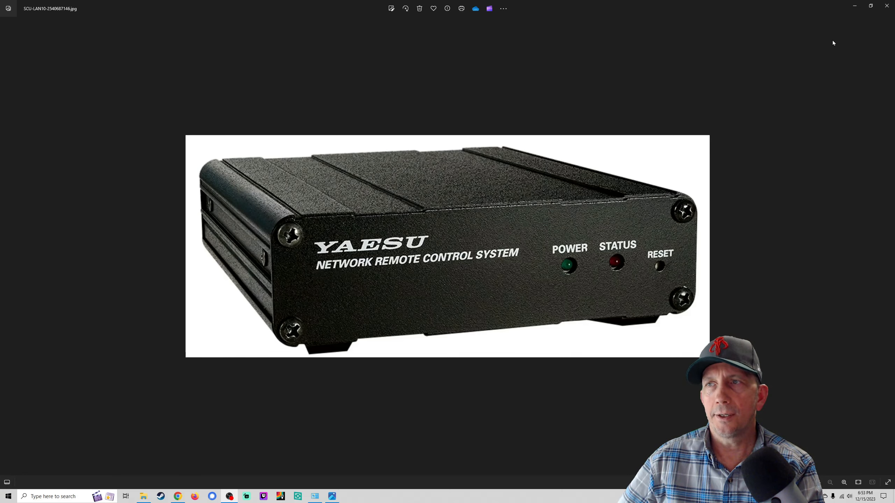
# Step: Close the SCU-LAN10 product photo in Windows Photos
pyautogui.click(887, 6)
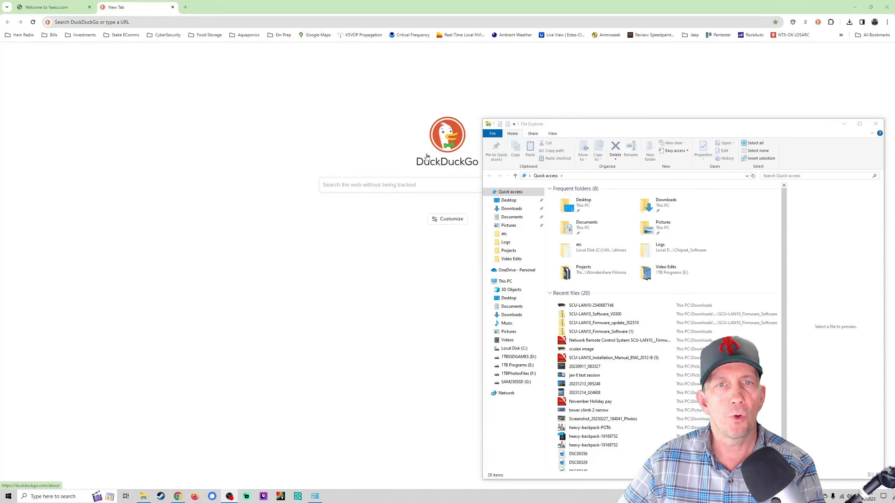
# Step: Switch Chrome to the 'Welcome to Yaesu.com' tab
pyautogui.click(74, 10)
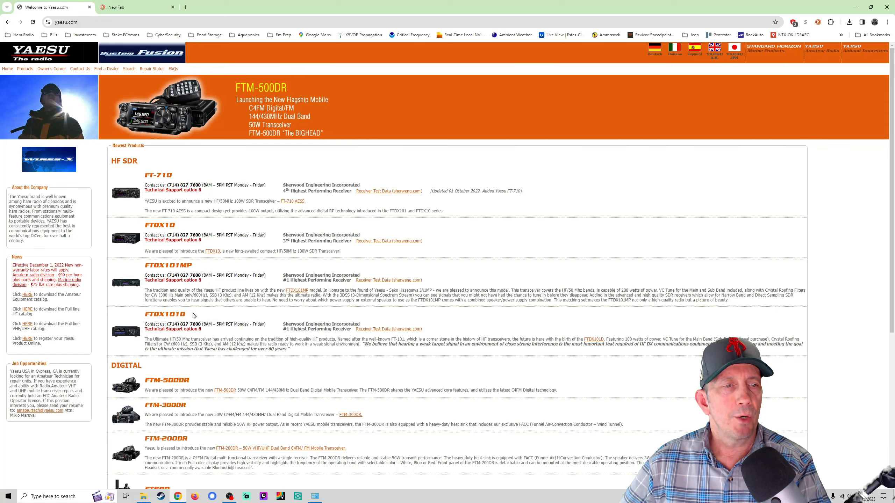
# Step: Open the FTDX101D product's Files list on Yaesu.com, then bring File Explorer forward at Quick access
pyautogui.click(128, 338)
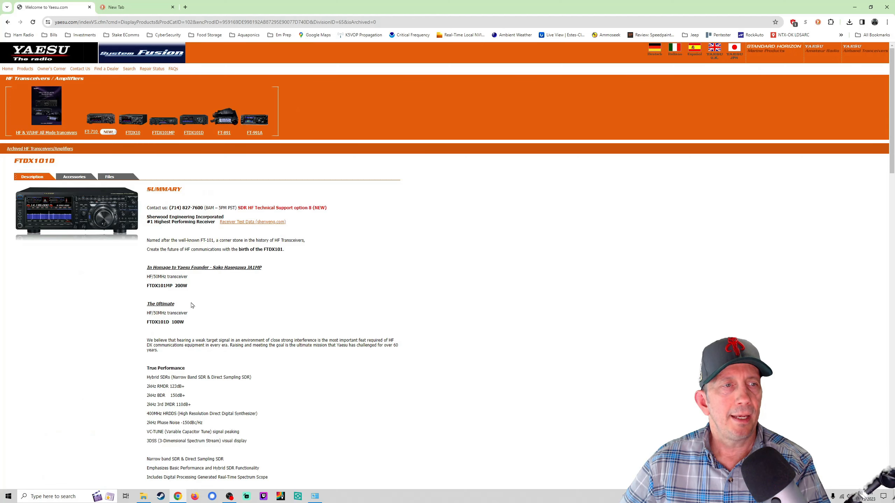
pyautogui.click(111, 178)
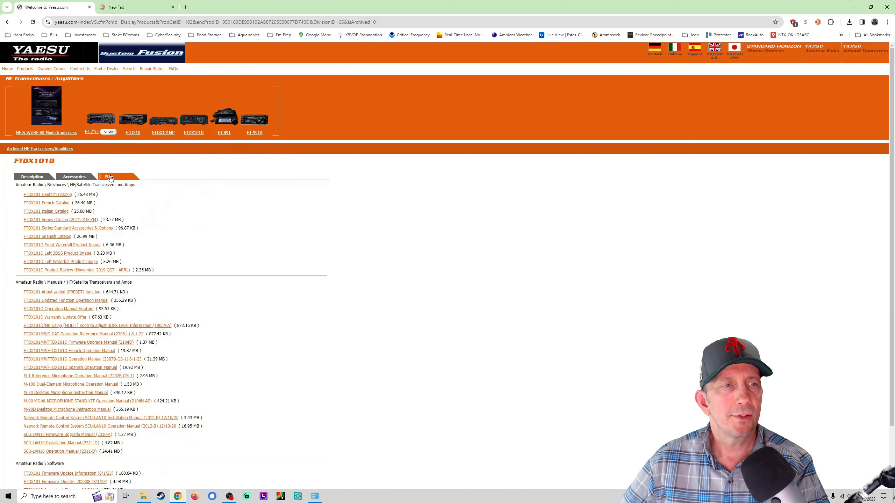
pyautogui.scroll(-2, 91, 398)
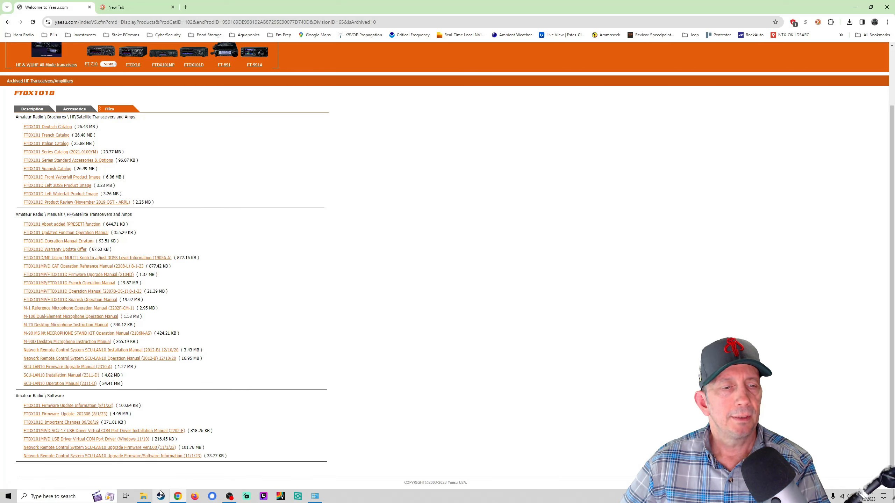
pyautogui.click(143, 497)
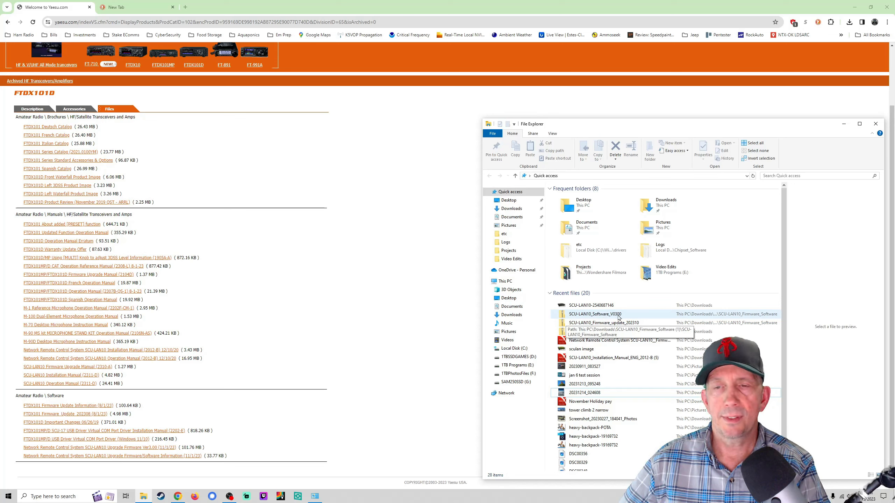
# Step: Inspect the SCU-LAN10_Software_V0300 and Firmware_update_202310 zips, then go to the Downloads folder
pyautogui.doubleClick(618, 317)
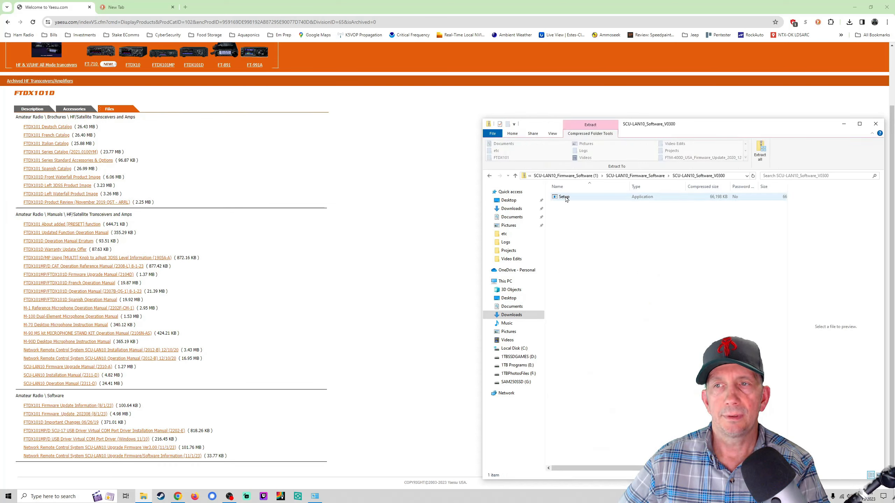
pyautogui.click(489, 176)
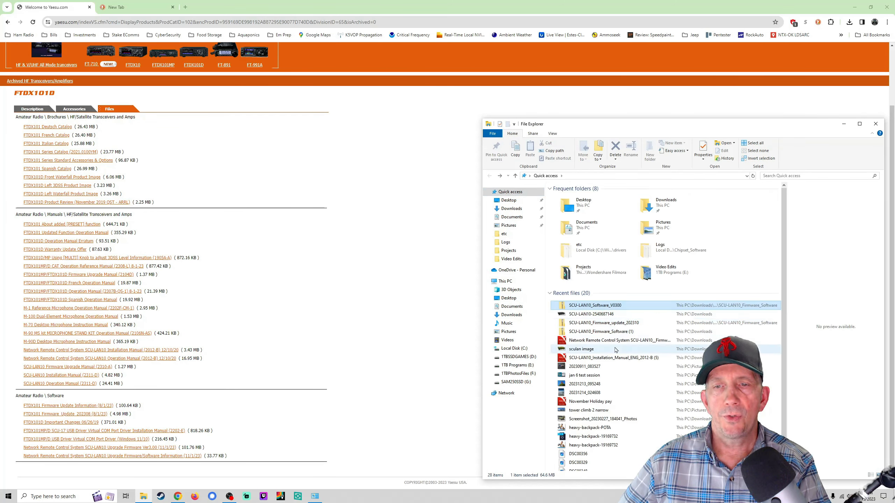
pyautogui.doubleClick(615, 324)
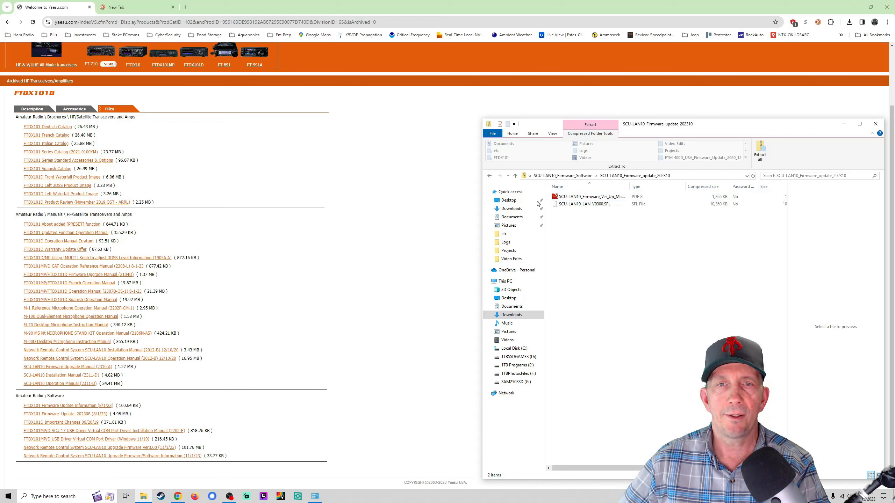
pyautogui.click(489, 176)
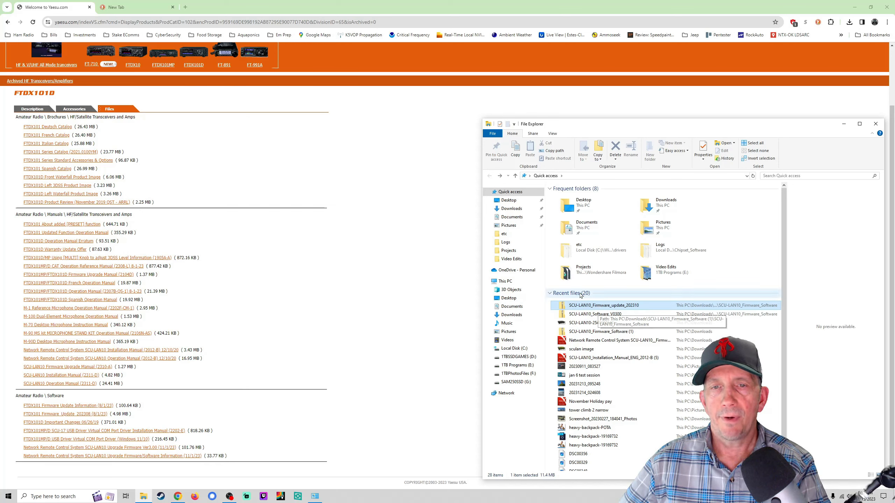
pyautogui.click(524, 210)
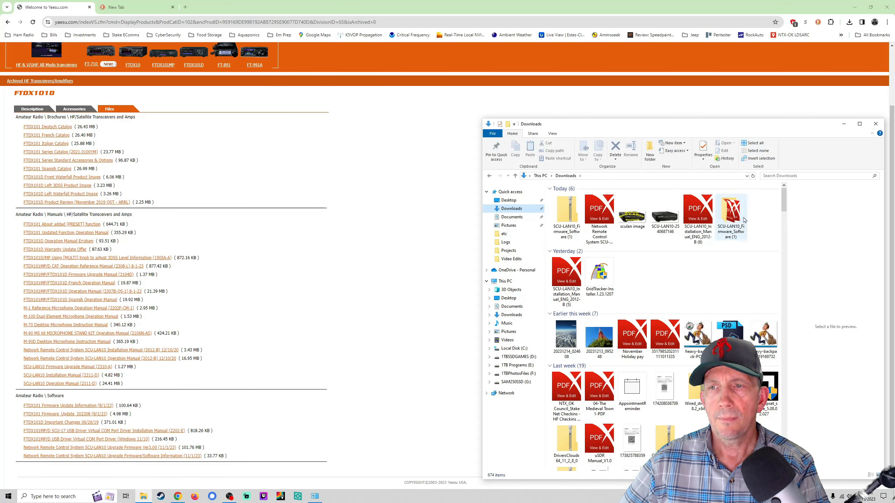
# Step: Navigate through SCU-LAN10_Firmware_Software (1) into SCU-LAN10_Software_V0300 and run its Setup program
pyautogui.doubleClick(731, 212)
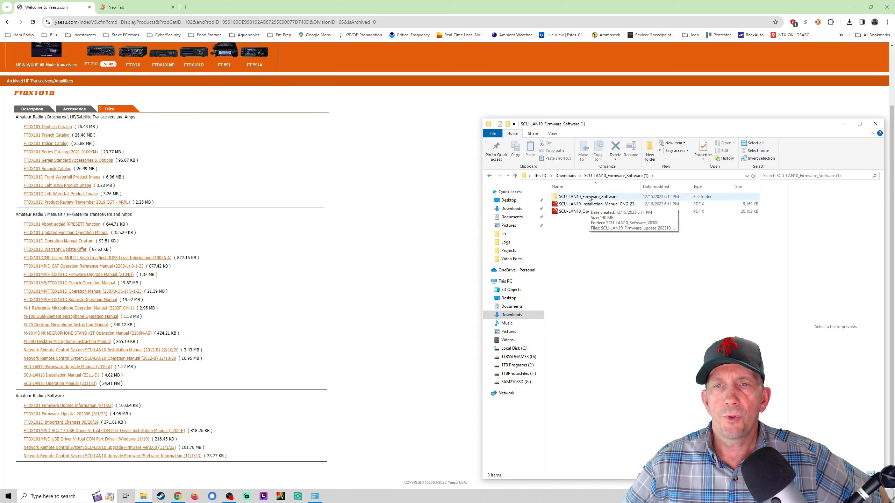
pyautogui.doubleClick(589, 198)
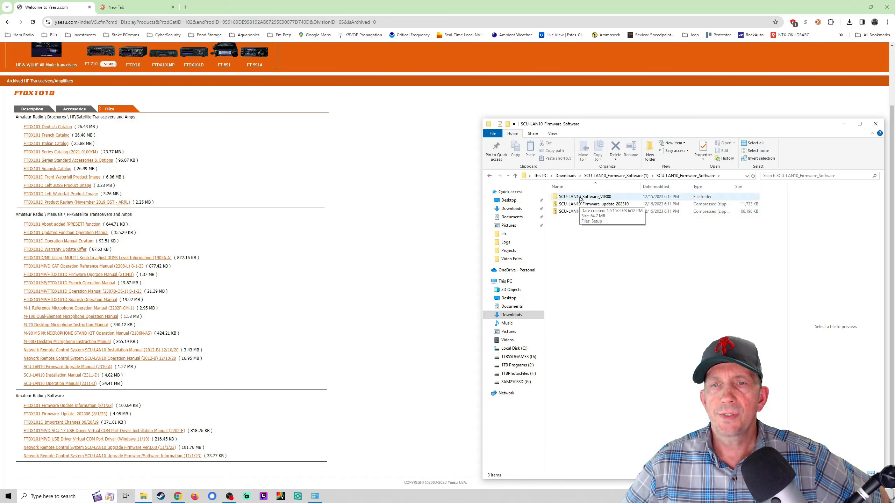
pyautogui.click(580, 198)
pyautogui.doubleClick(580, 197)
pyautogui.doubleClick(565, 197)
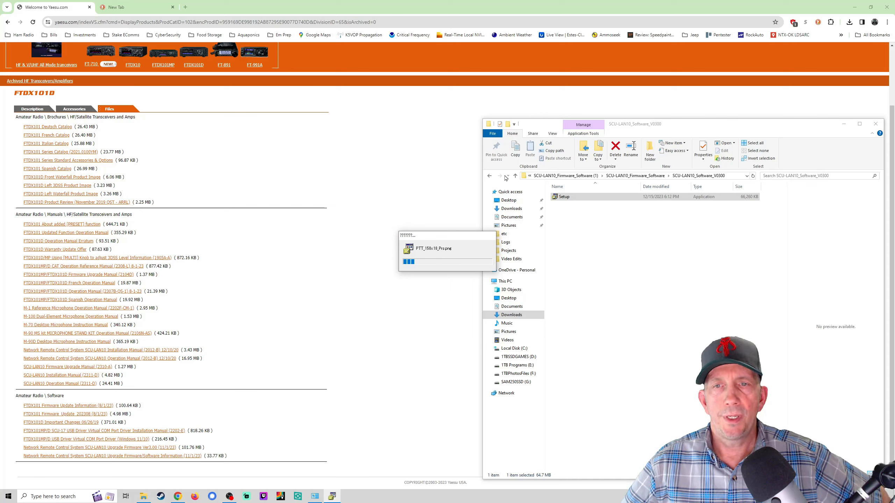
# Step: Select the SCU-LAN10 manual PDFs, answer No to uninstalling, and acknowledge 'Canceled installation.'
pyautogui.doubleClick(490, 176)
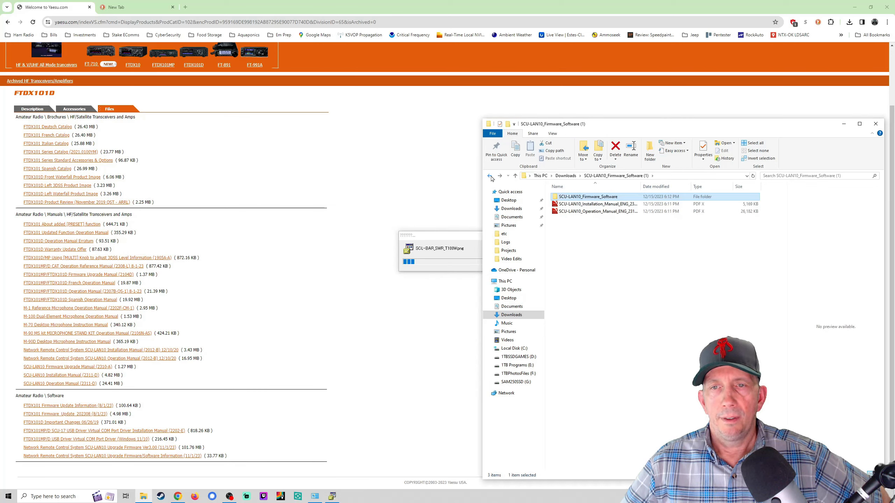
pyautogui.click(617, 204)
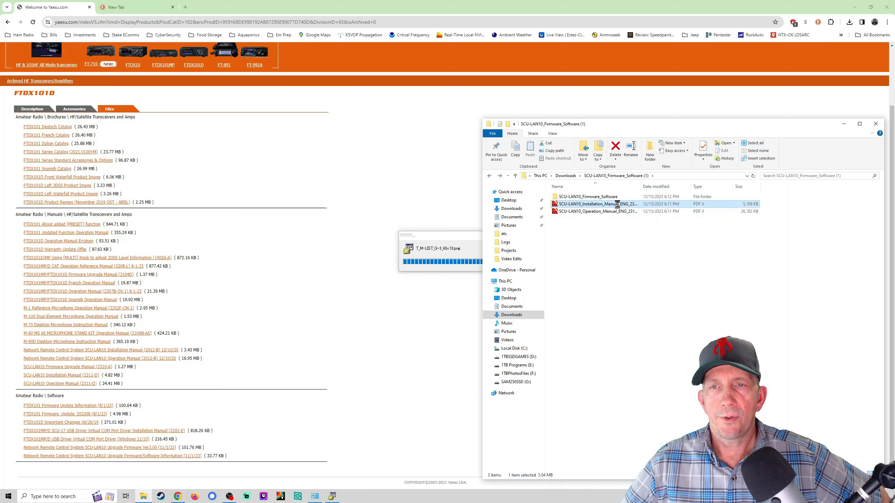
pyautogui.click(618, 204)
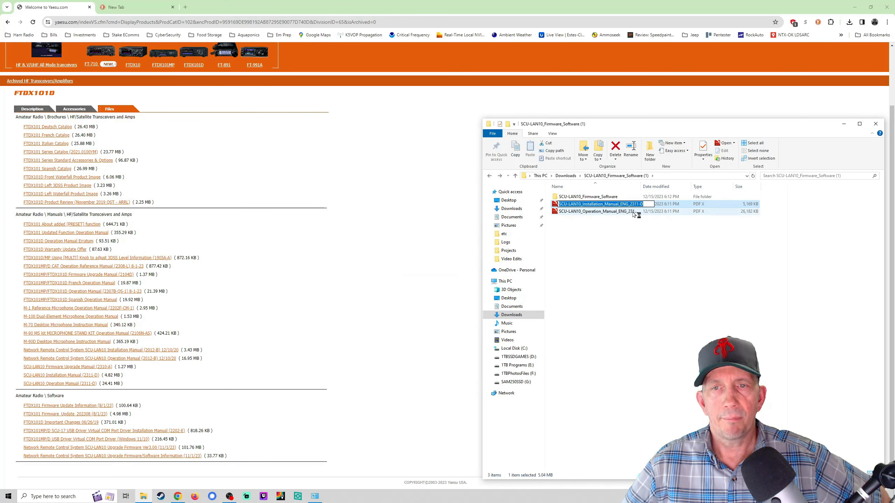
pyautogui.click(630, 212)
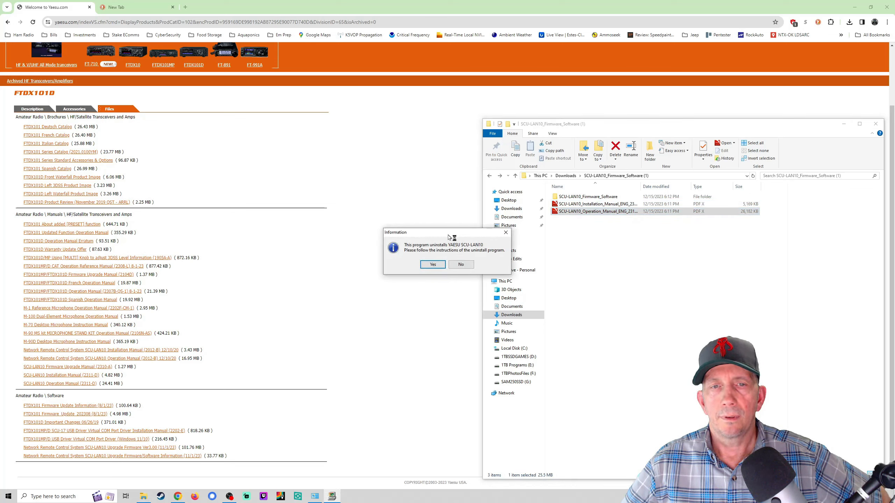
pyautogui.click(460, 266)
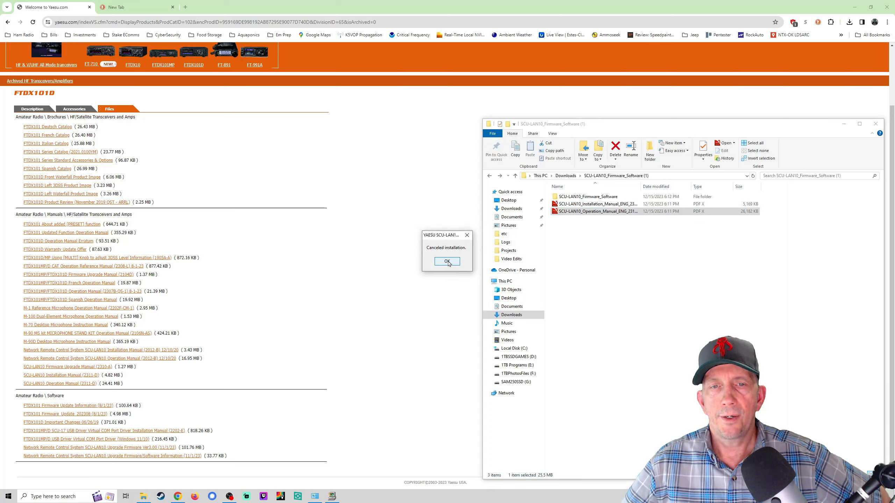
pyautogui.click(447, 263)
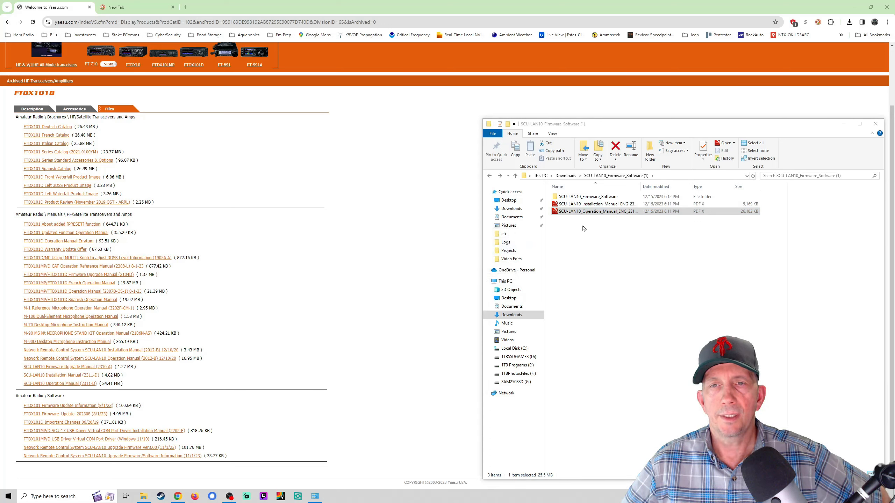
# Step: Close the compatibility warning, open the SCU-LAN10 Installation Manual PDF from Chrome's downloads, and zoom in three steps
pyautogui.click(584, 206)
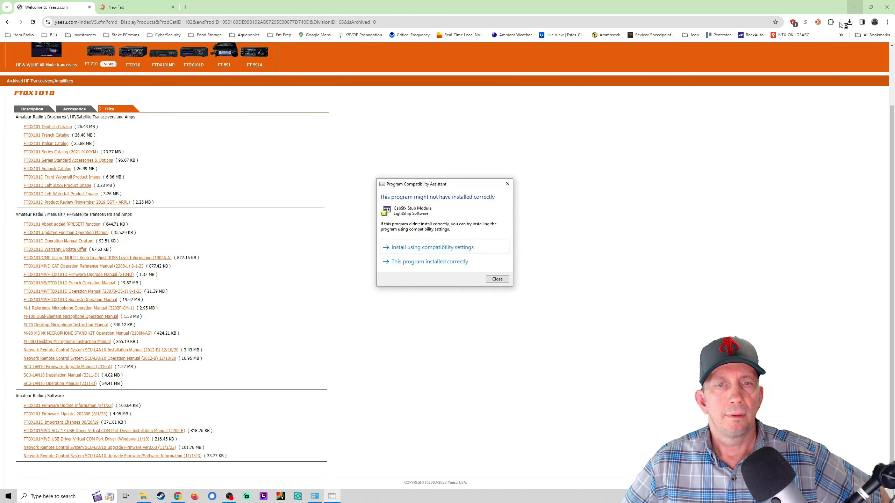
pyautogui.click(498, 280)
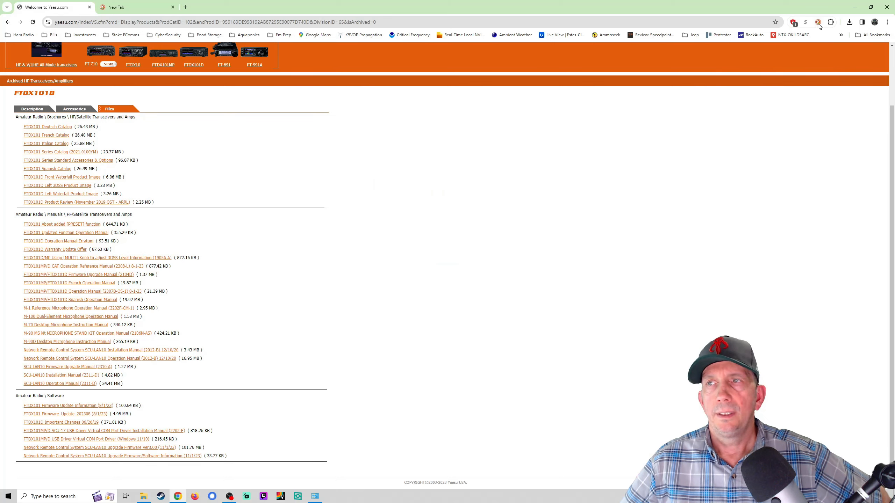
pyautogui.click(849, 22)
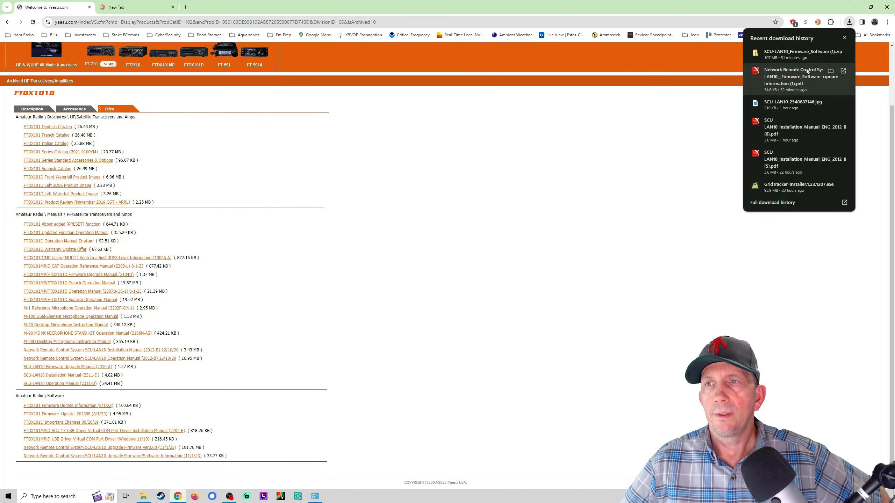
pyautogui.click(790, 129)
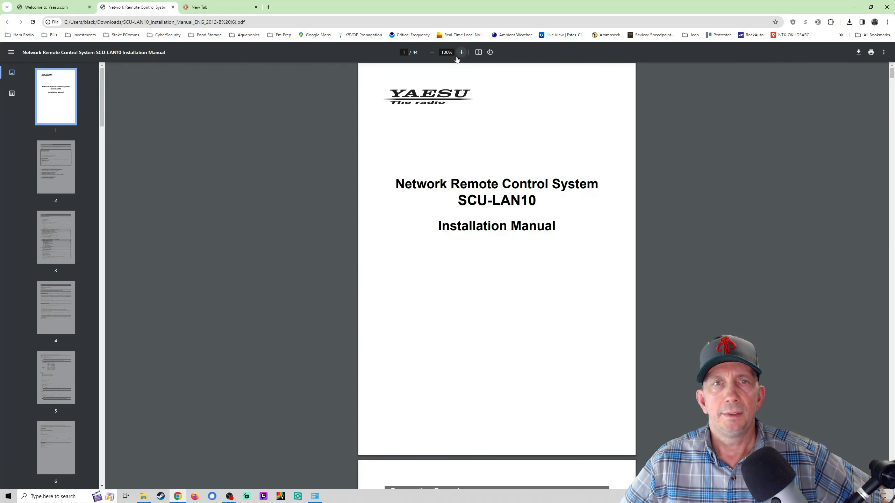
pyautogui.click(461, 52)
pyautogui.click(461, 52)
pyautogui.click(462, 52)
pyautogui.click(461, 52)
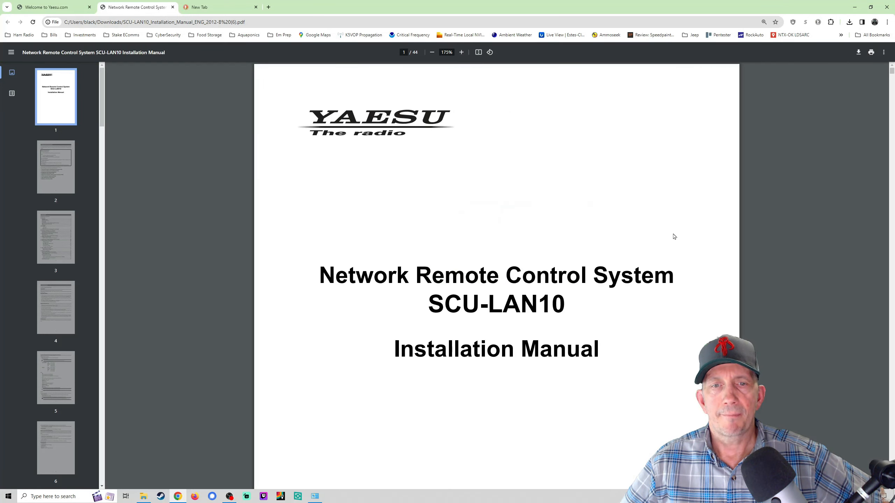
pyautogui.click(854, 7)
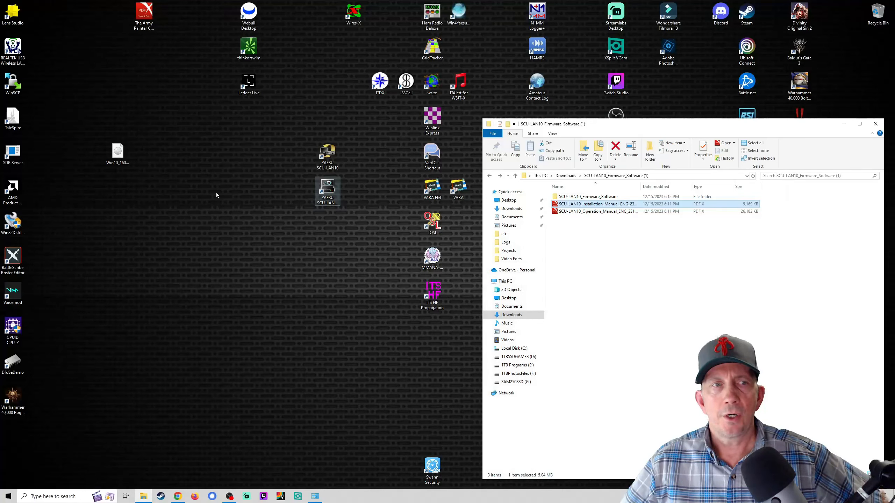
# Step: Point out the YAESU SCU-LAN10 and Setting Tool desktop shortcuts
pyautogui.click(327, 188)
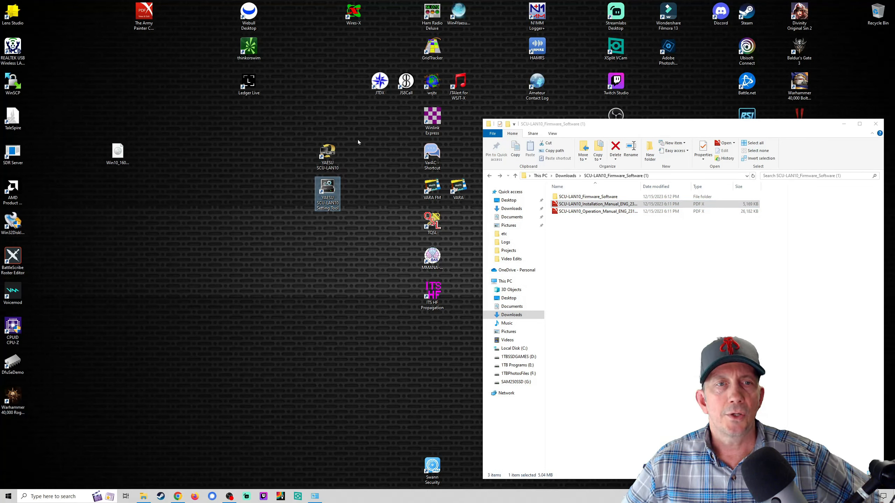
pyautogui.click(334, 152)
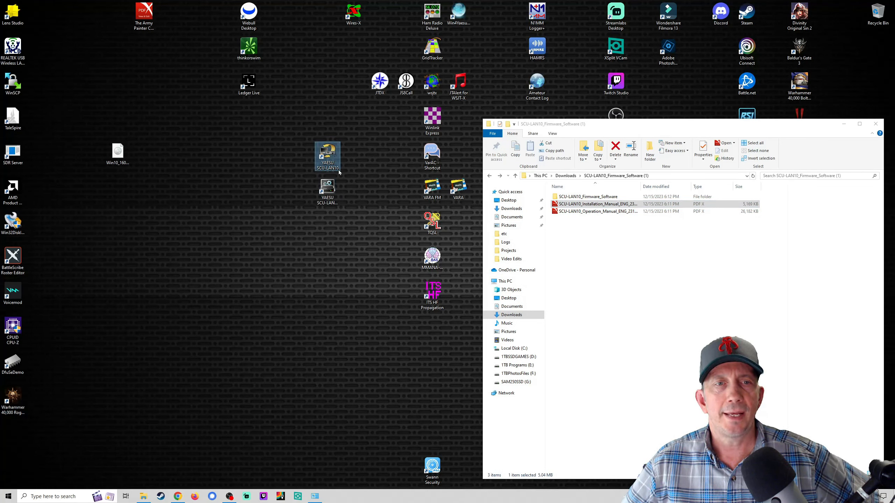
pyautogui.click(332, 188)
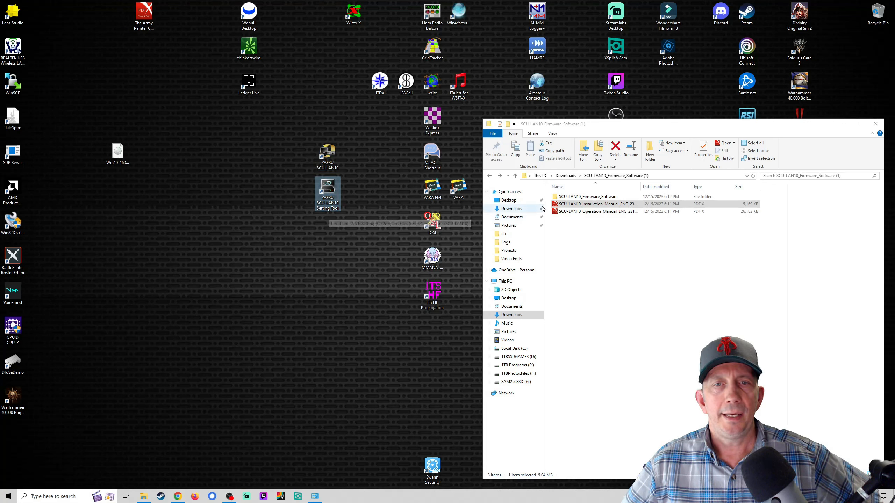
# Step: Return to Downloads, briefly check Network Connections, and select the SCU-LAN10 installation manual PDF
pyautogui.click(489, 176)
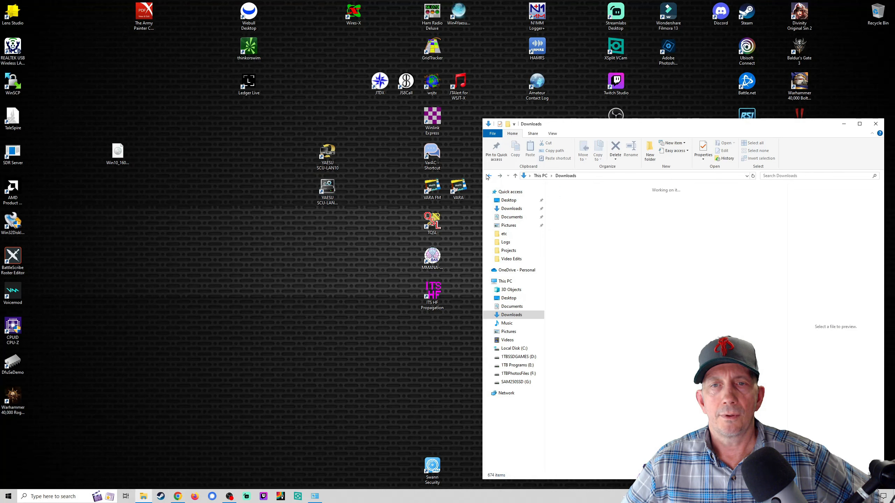
pyautogui.click(844, 124)
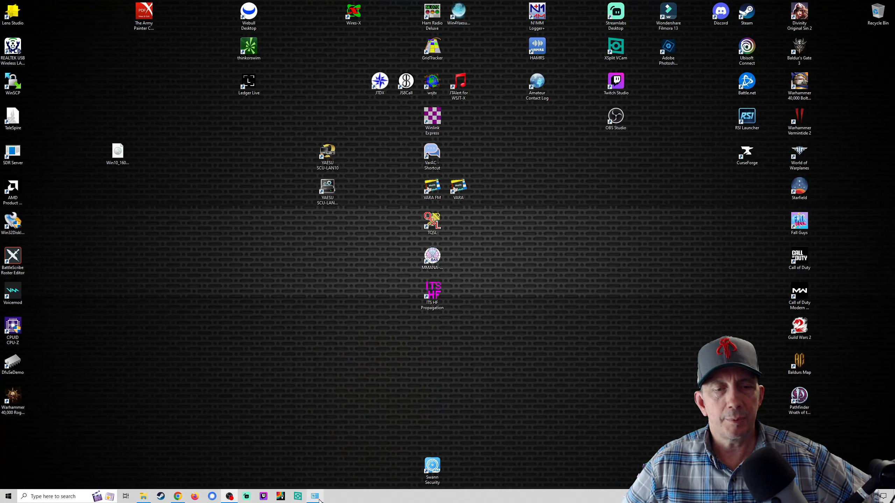
pyautogui.click(319, 498)
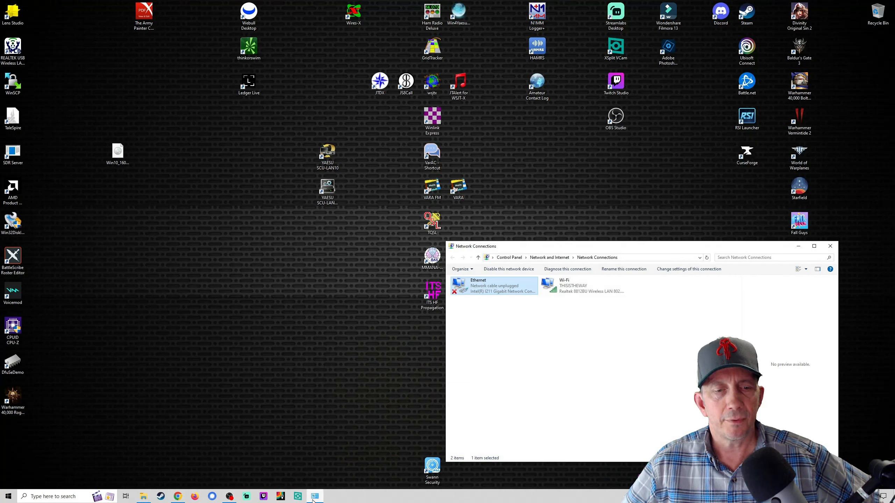
pyautogui.click(798, 246)
pyautogui.click(143, 496)
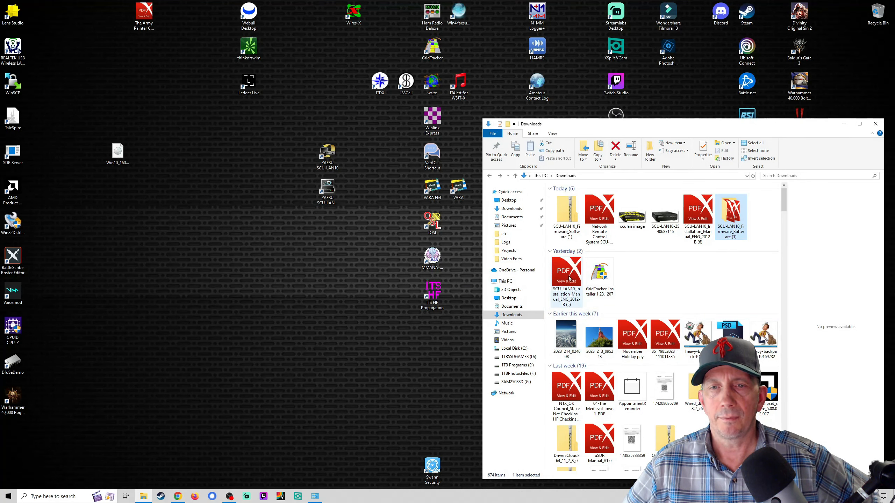
pyautogui.click(569, 278)
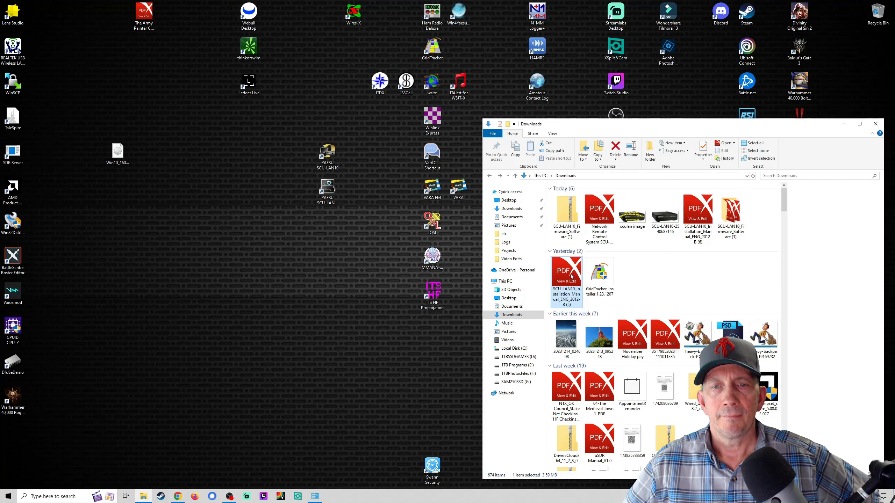
# Step: Open the installation manual in PDF X, close Downloads and the Premium promo, return to page 1
pyautogui.doubleClick(571, 278)
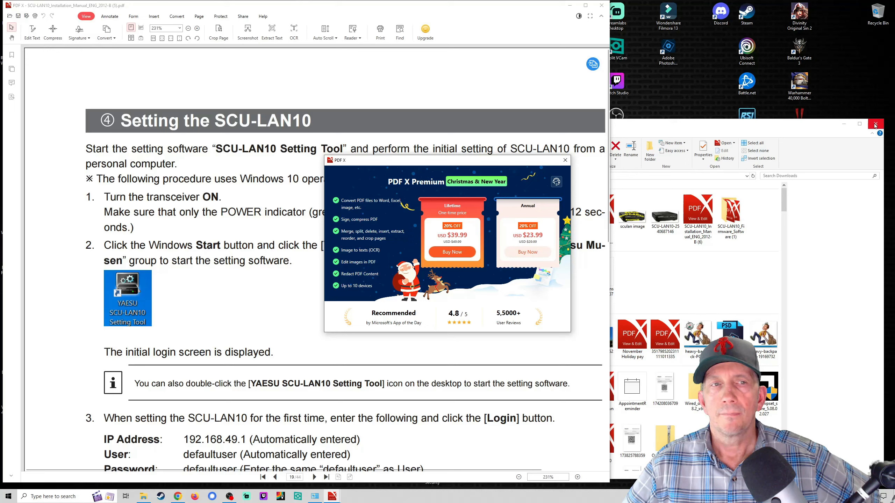
pyautogui.click(876, 124)
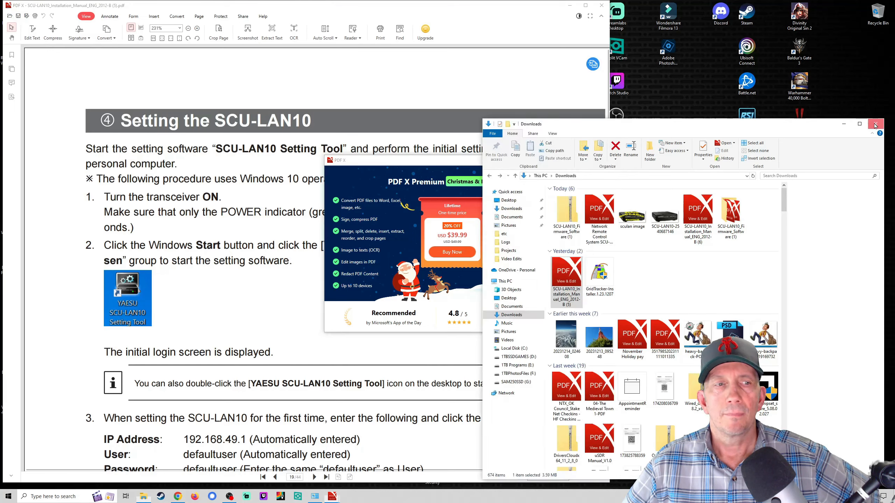
pyautogui.click(565, 161)
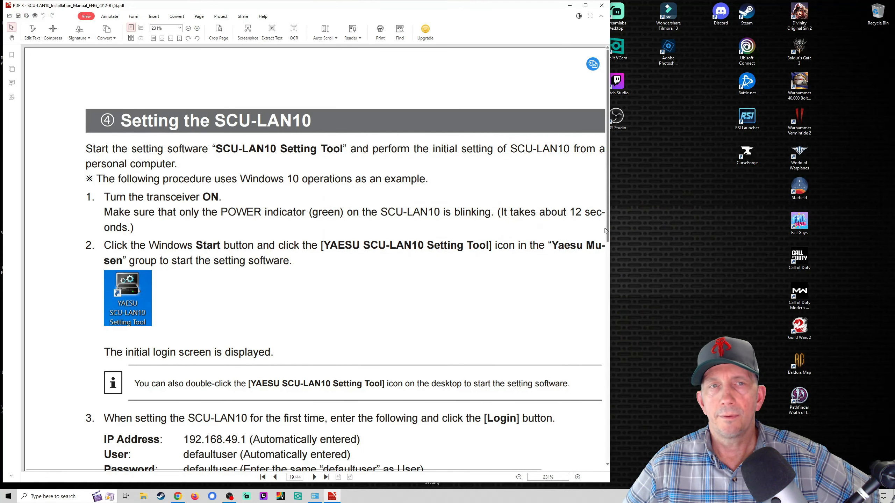
pyautogui.scroll(20, 442, 268)
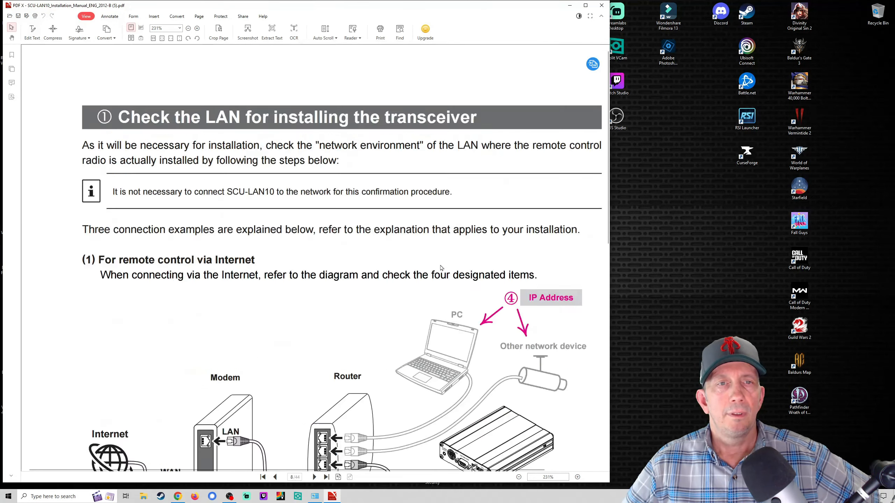
pyautogui.scroll(15, 441, 268)
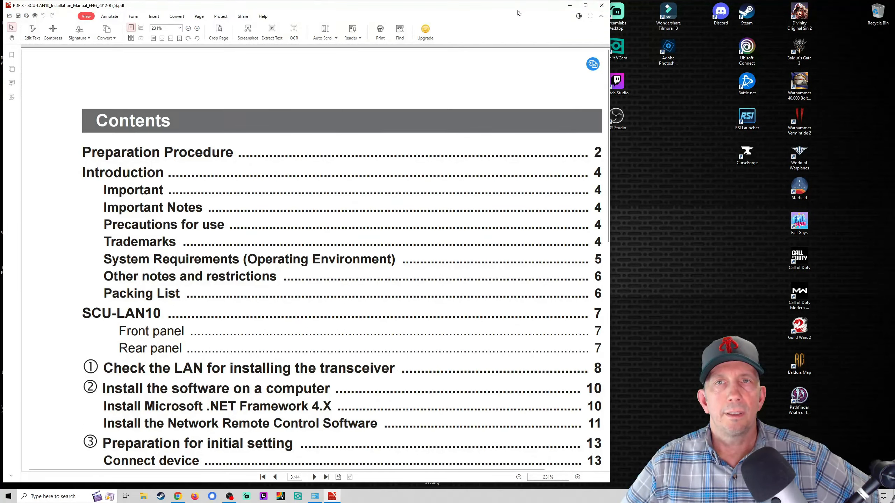
pyautogui.moveTo(517, 13); pyautogui.dragTo(595, 13)
pyautogui.scroll(10, 568, 113)
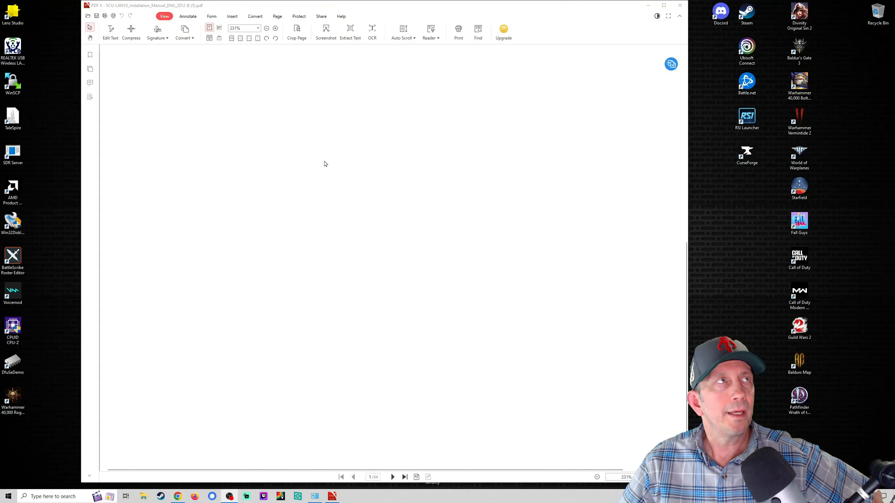
# Step: Scroll through the manual's preparation, contents and requirements pages to the page 7 Front panel description
pyautogui.scroll(-4, 355, 186)
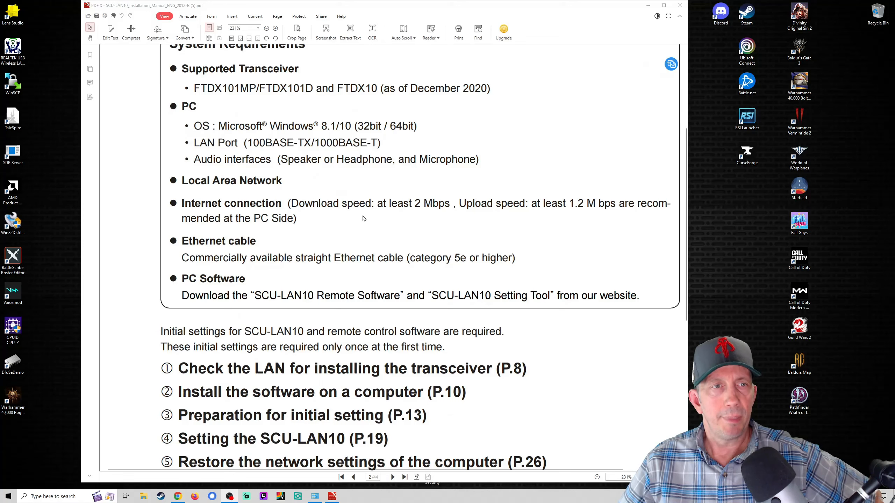
pyautogui.scroll(2, 363, 217)
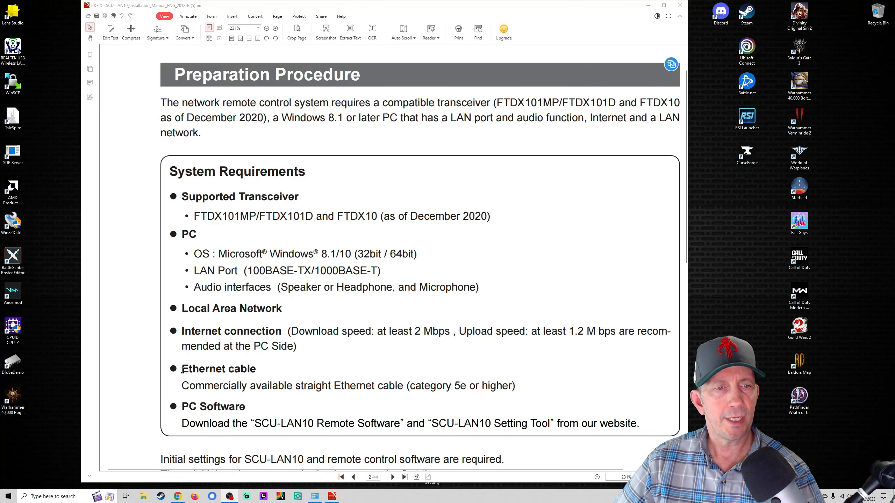
pyautogui.scroll(-10, 279, 369)
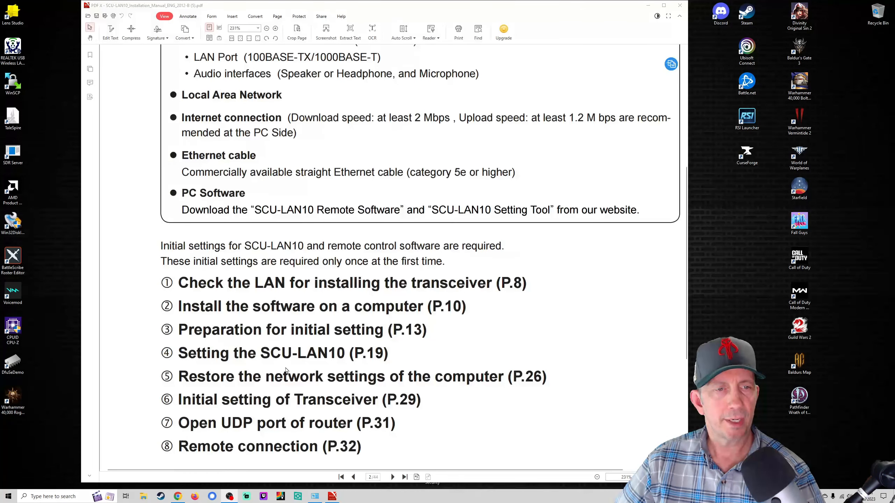
pyautogui.scroll(-15, 287, 371)
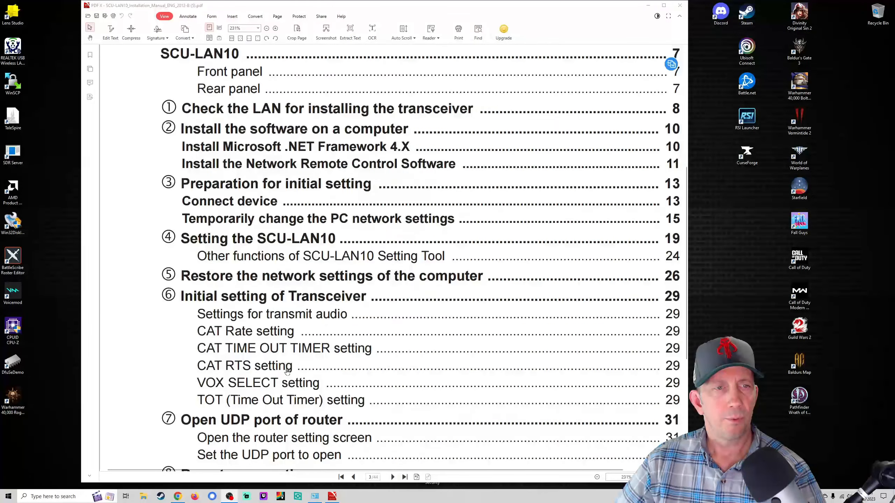
pyautogui.scroll(-15, 287, 368)
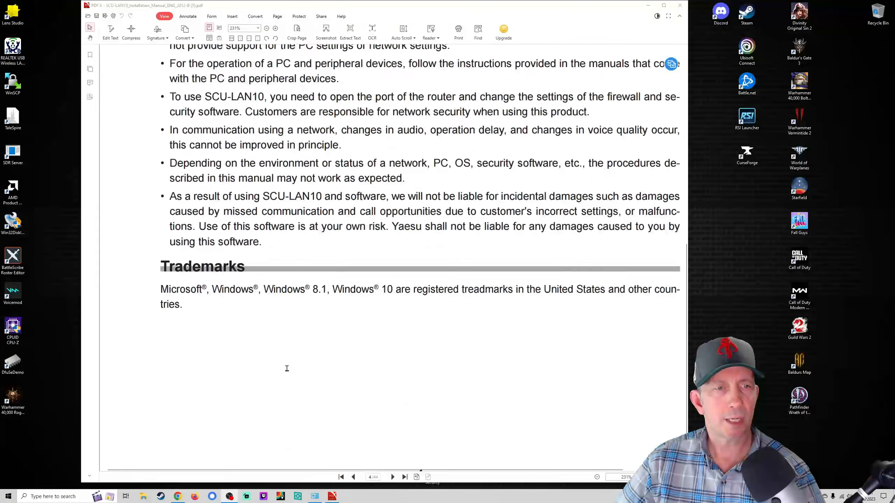
pyautogui.scroll(-15, 288, 371)
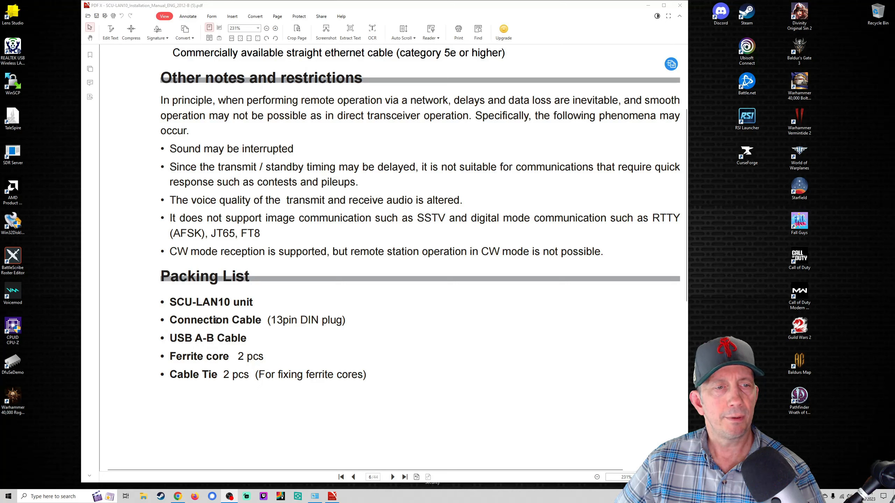
pyautogui.scroll(20, 365, 380)
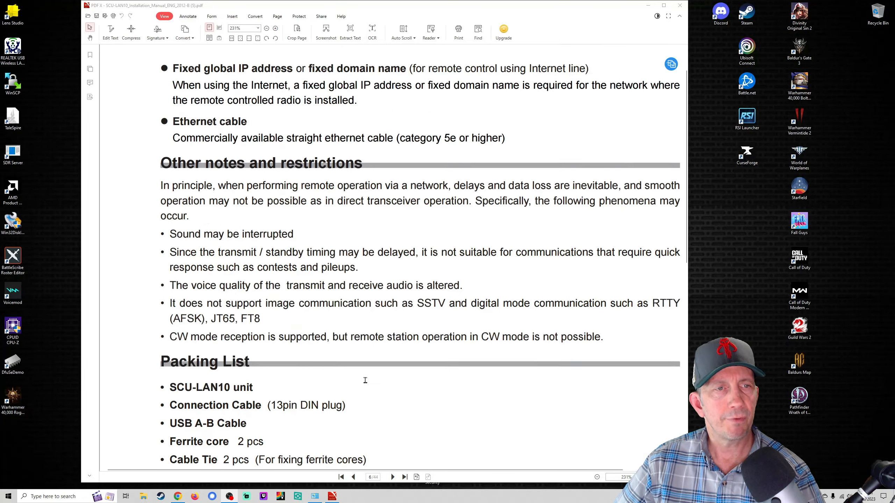
pyautogui.scroll(-3, 365, 380)
pyautogui.scroll(-15, 365, 380)
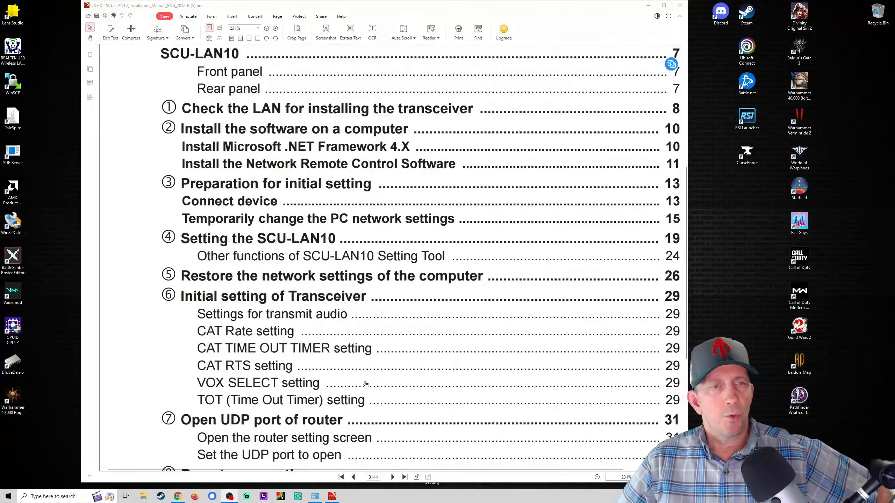
pyautogui.scroll(-15, 365, 384)
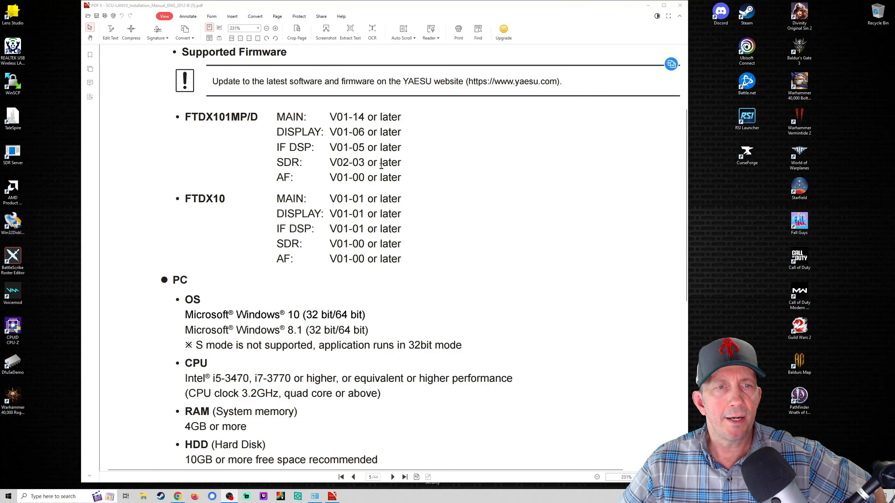
pyautogui.scroll(-5, 367, 304)
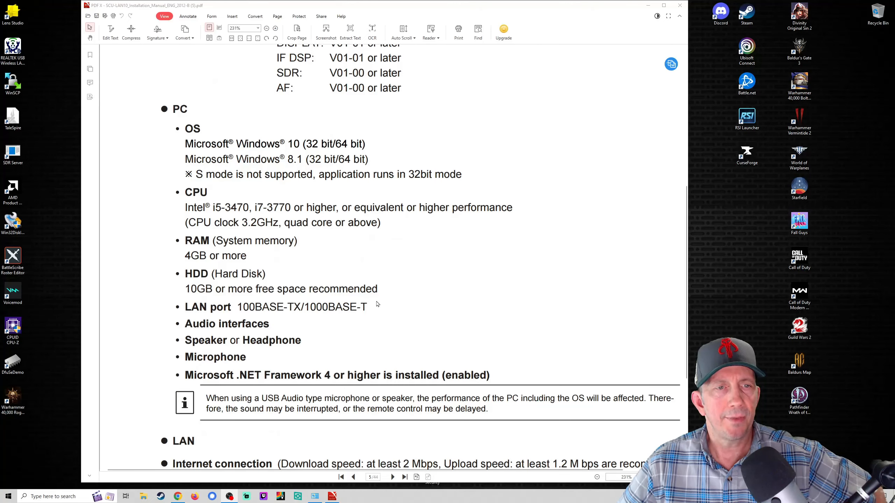
pyautogui.scroll(-6, 423, 307)
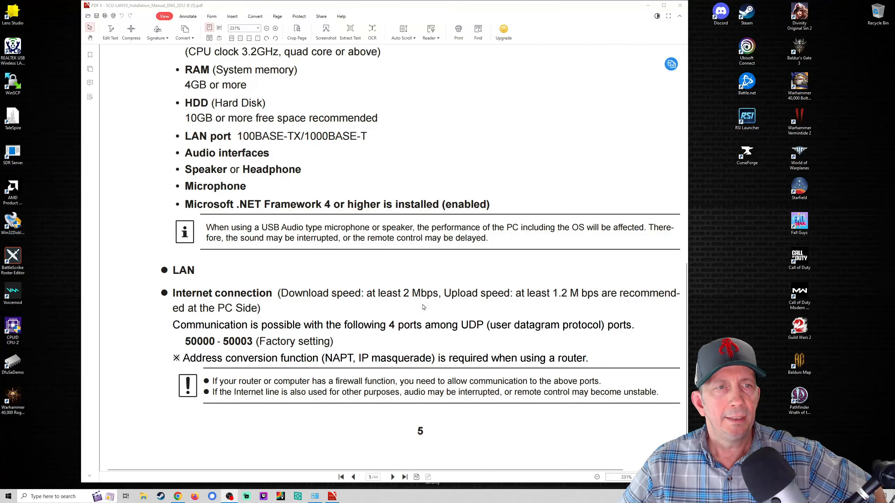
pyautogui.scroll(-10, 423, 307)
pyautogui.scroll(-10, 379, 310)
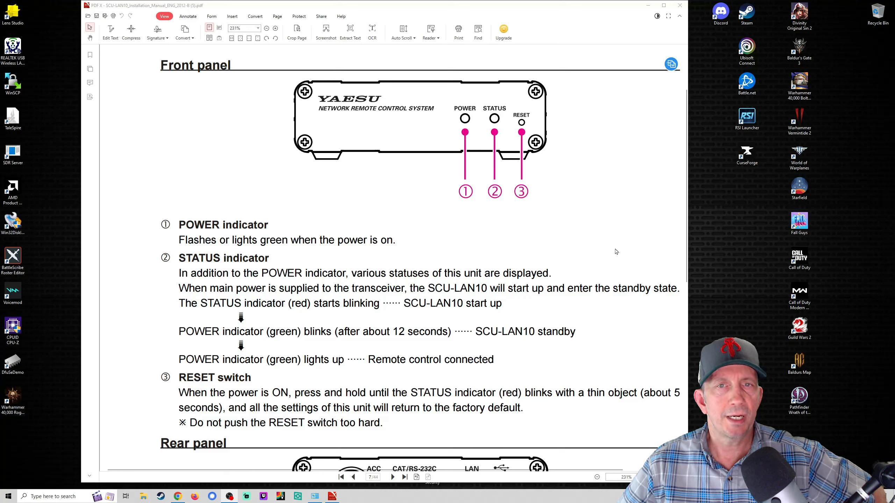
# Step: Scroll the manual down to page 8's '(1) For remote control via Internet' diagram
pyautogui.scroll(-3, 562, 228)
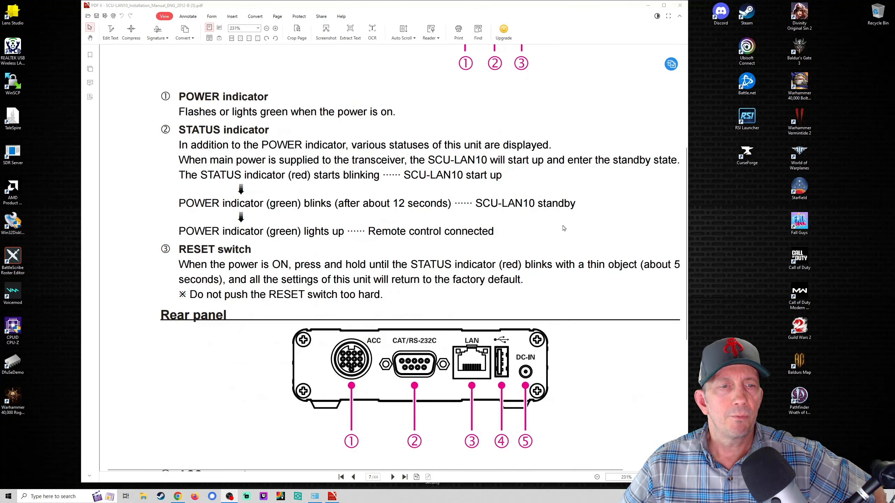
pyautogui.scroll(-2, 563, 228)
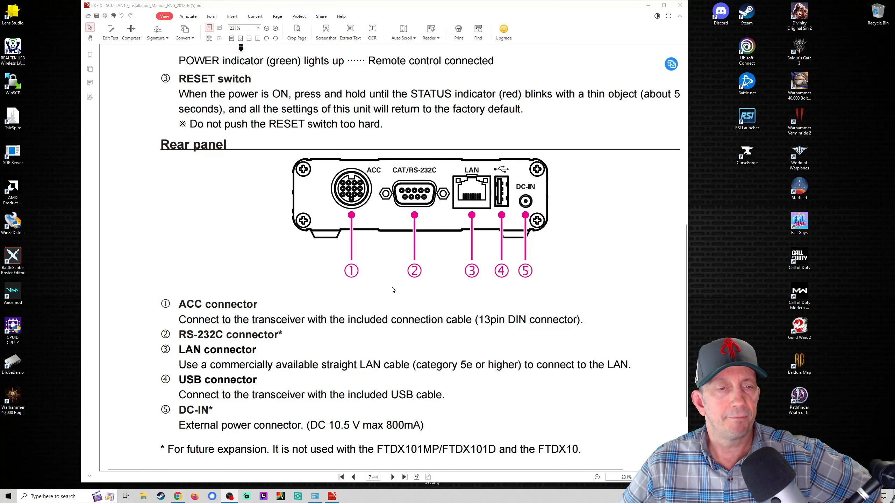
pyautogui.scroll(-3, 393, 290)
pyautogui.scroll(-3, 393, 290)
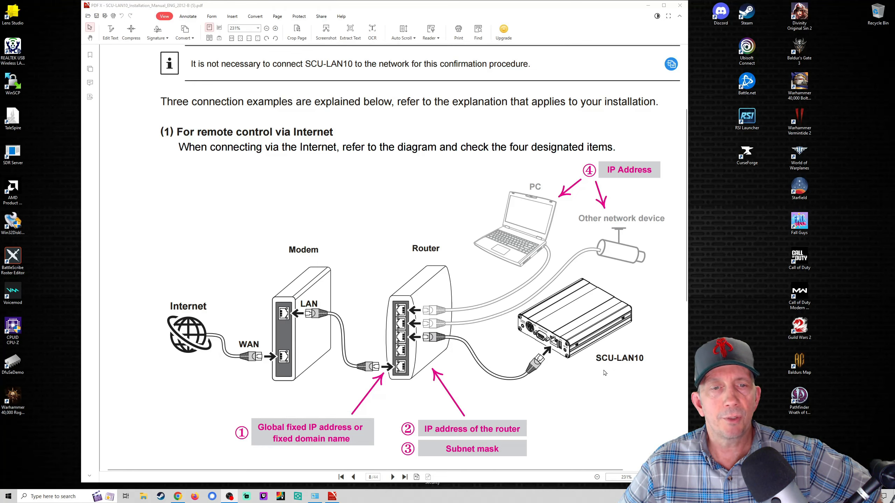
# Step: Scroll past page 9's connection examples to page 10's '② Install the software on a computer' heading
pyautogui.scroll(-3, 605, 373)
pyautogui.scroll(-3, 605, 373)
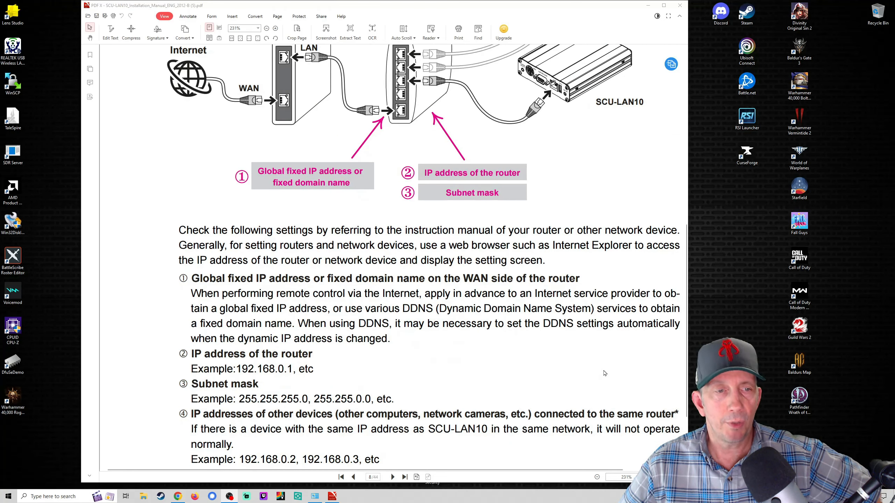
pyautogui.scroll(-8, 605, 373)
pyautogui.scroll(-3, 605, 371)
pyautogui.scroll(12, 604, 370)
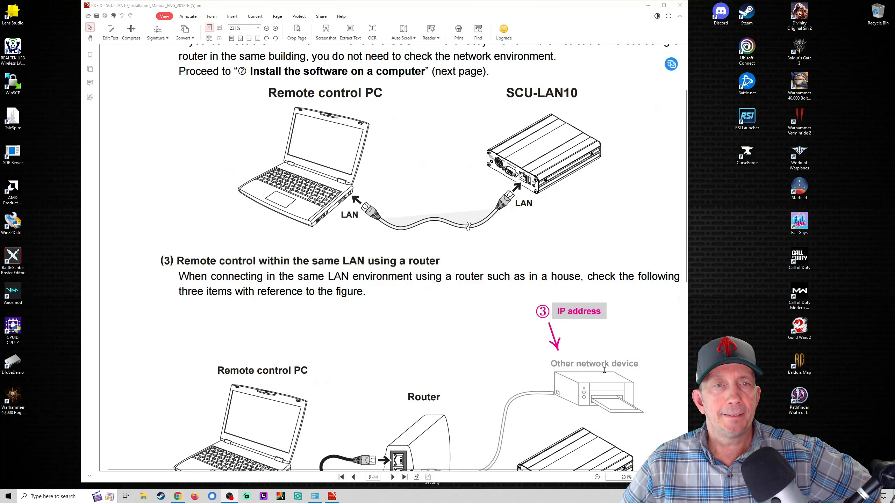
pyautogui.scroll(-1, 622, 352)
pyautogui.scroll(-18, 622, 351)
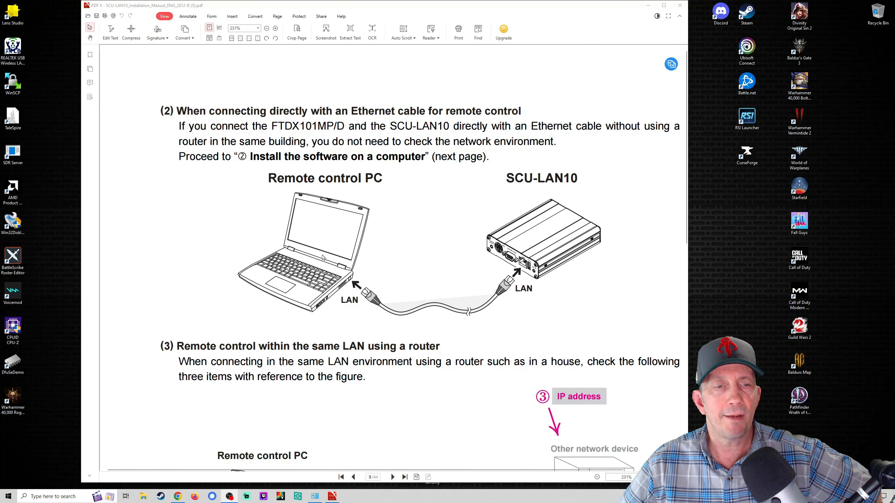
pyautogui.scroll(-6, 322, 258)
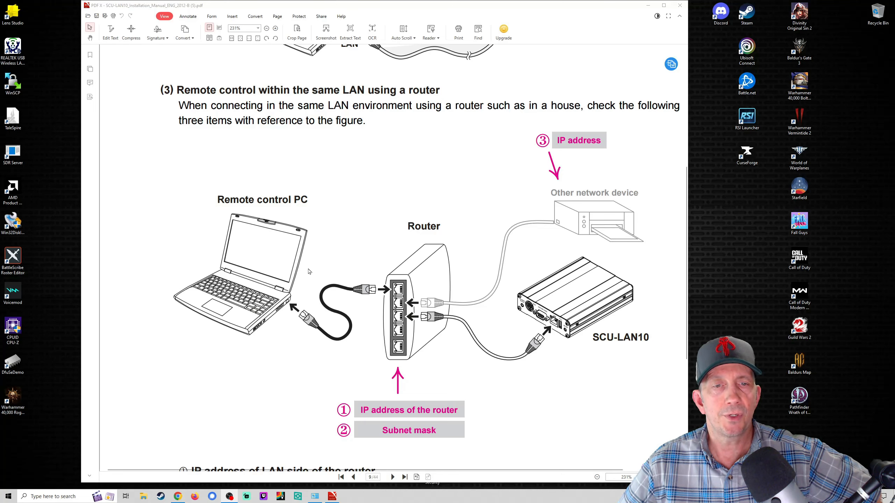
pyautogui.scroll(-15, 308, 271)
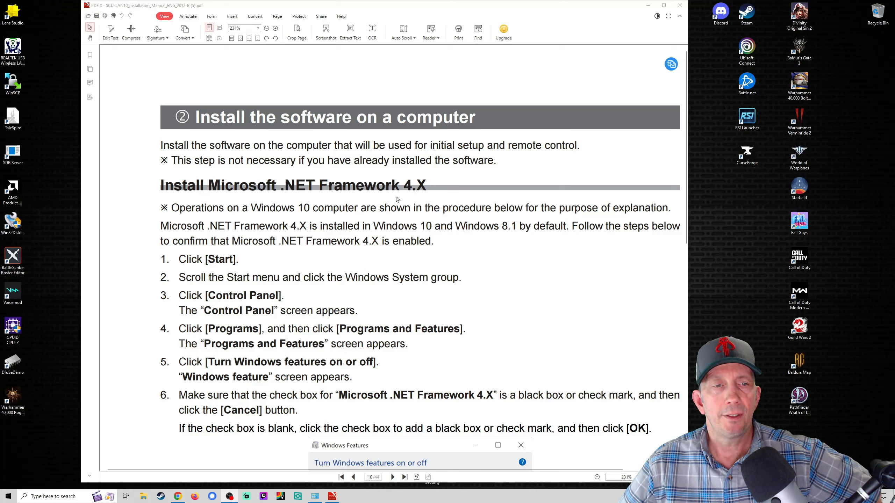
# Step: Scroll to page 11's SETUP.exe installer steps, then bring up the Downloads folder in File Explorer
pyautogui.scroll(-3, 397, 200)
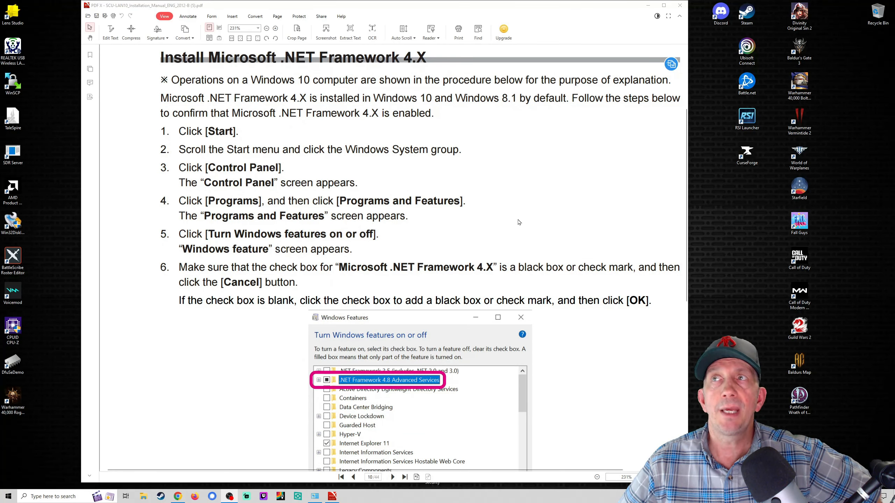
pyautogui.scroll(-3, 520, 220)
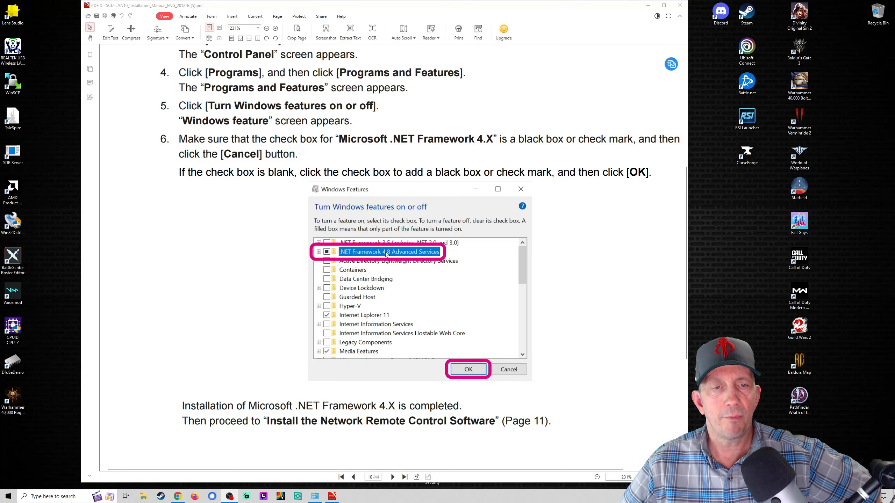
pyautogui.scroll(-4, 565, 310)
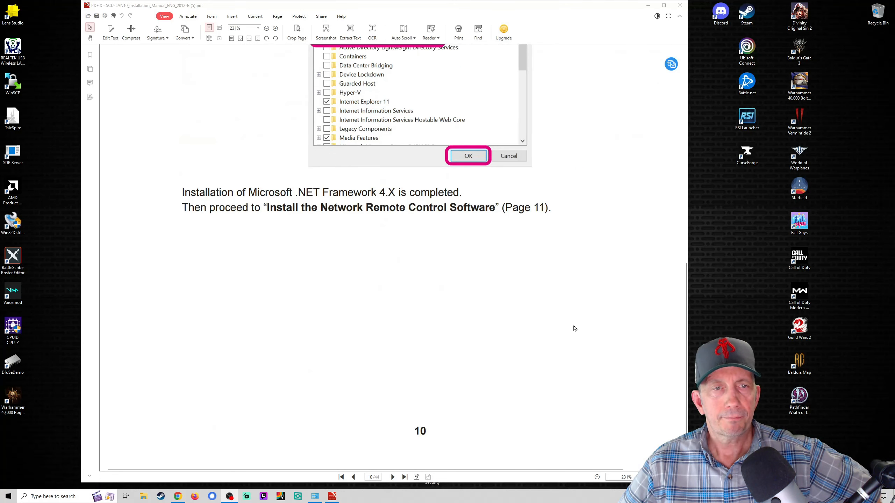
pyautogui.scroll(-5, 574, 329)
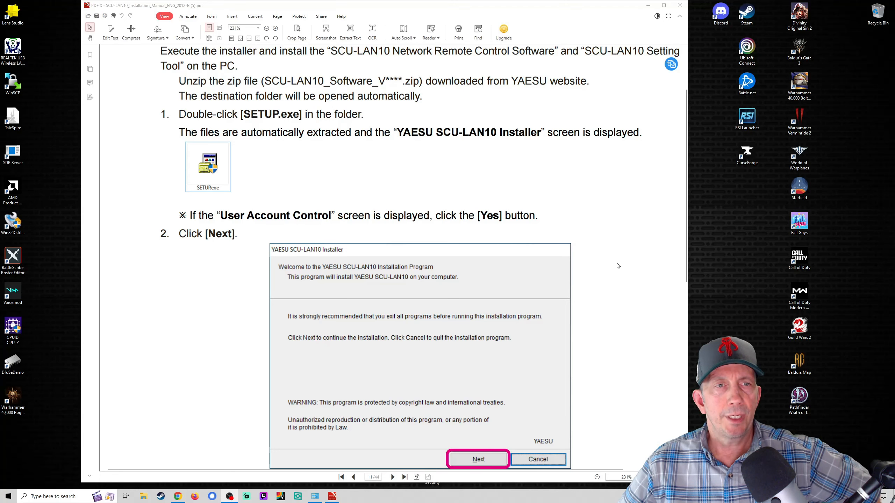
pyautogui.scroll(-1, 618, 266)
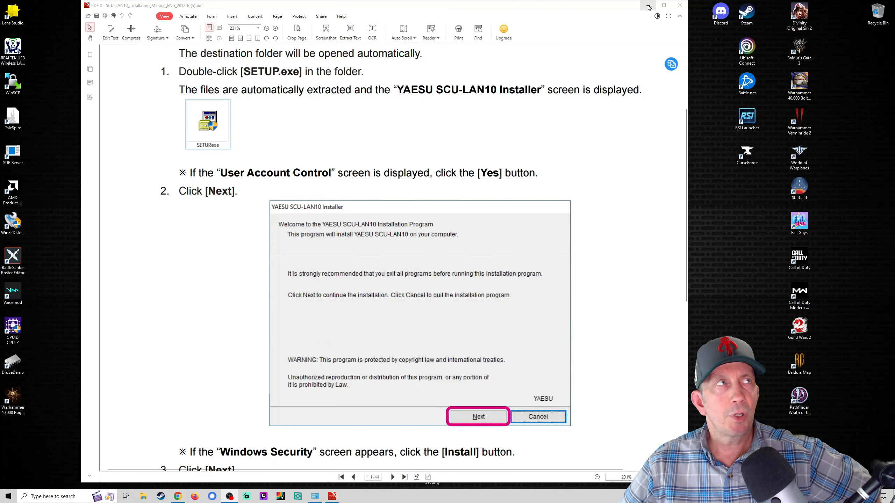
pyautogui.click(143, 500)
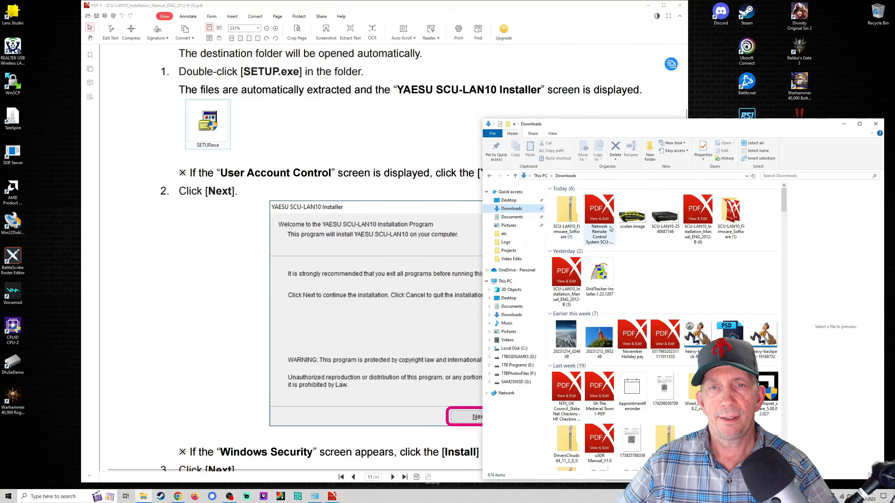
# Step: Go into SCU-LAN10_Firmware_Software (1) > SCU-LAN10_Firmware_Software > SCU-LAN10_Software_V0300 to find Setup
pyautogui.doubleClick(731, 211)
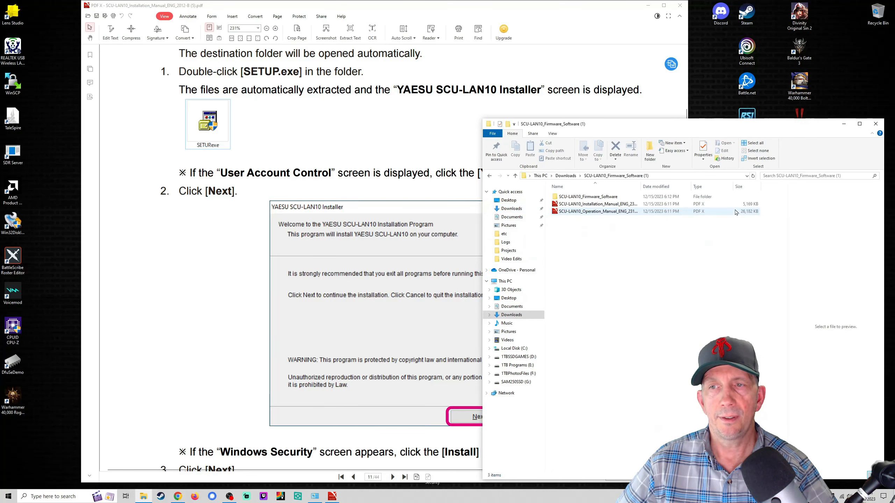
pyautogui.doubleClick(605, 200)
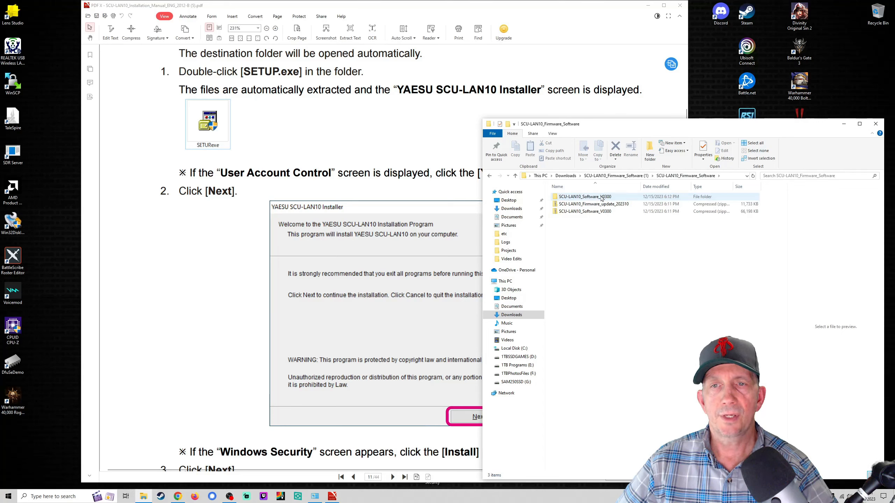
pyautogui.doubleClick(607, 198)
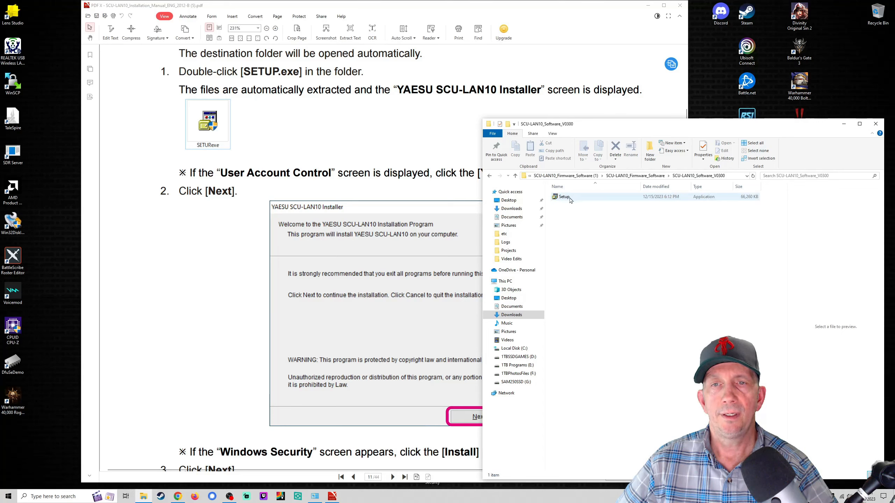
# Step: Close File Explorer and scroll the manual to page 13's FTDX101MP/FTDX101D connection diagram
pyautogui.click(876, 124)
pyautogui.scroll(-15, 601, 302)
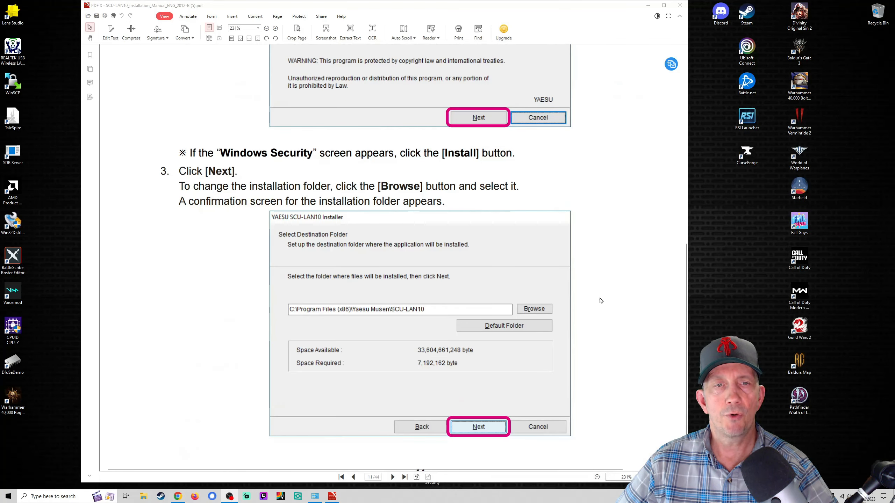
pyautogui.scroll(-15, 548, 293)
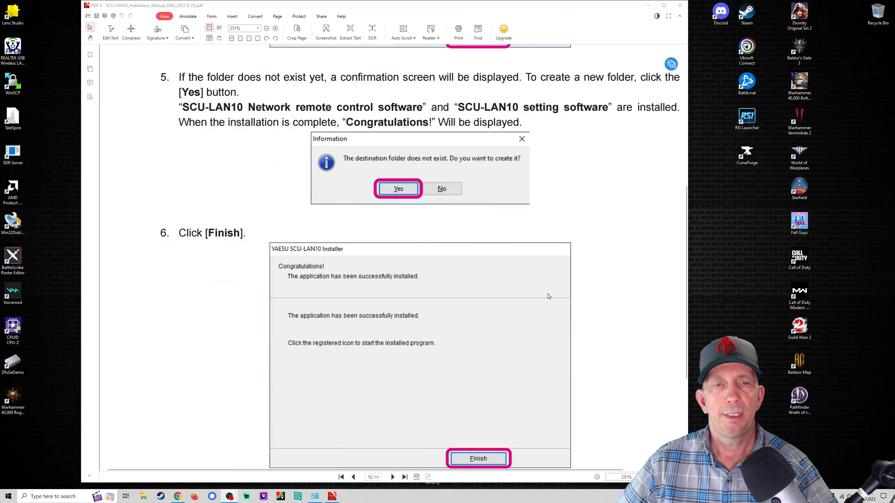
pyautogui.scroll(-3, 548, 293)
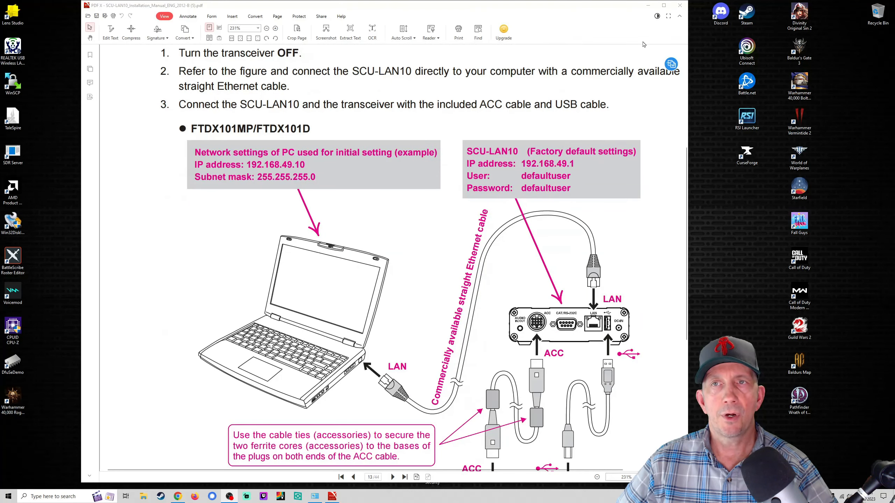
pyautogui.click(647, 5)
pyautogui.click(327, 166)
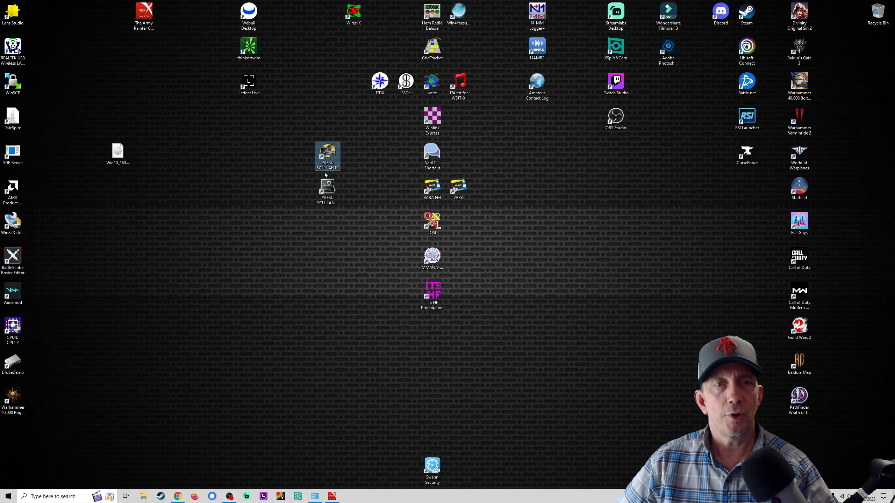
pyautogui.click(327, 192)
pyautogui.click(331, 160)
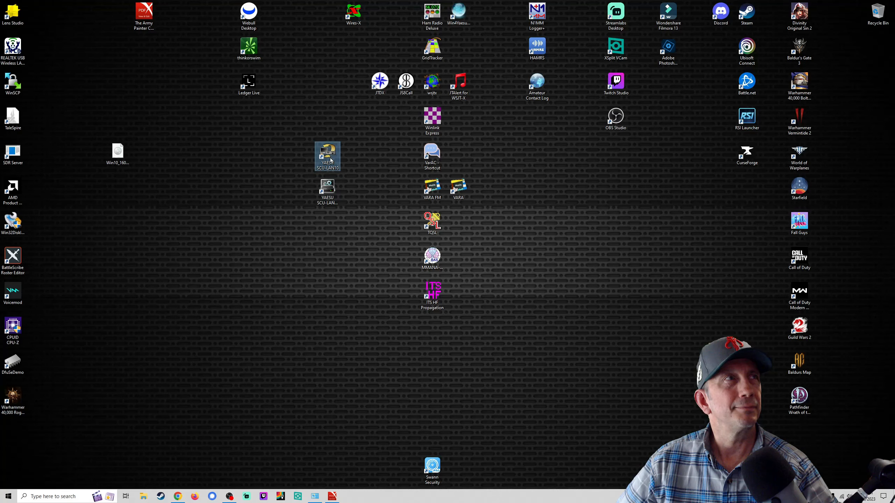
pyautogui.click(329, 189)
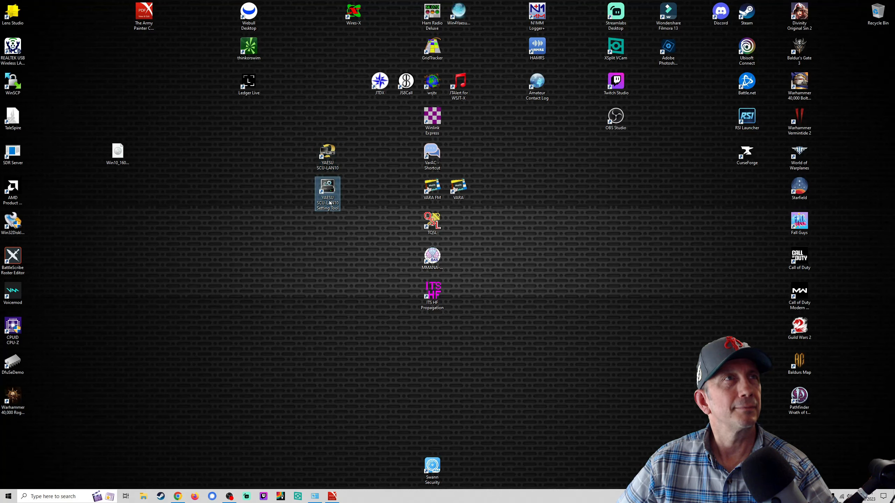
pyautogui.click(331, 496)
pyautogui.scroll(-2, 399, 341)
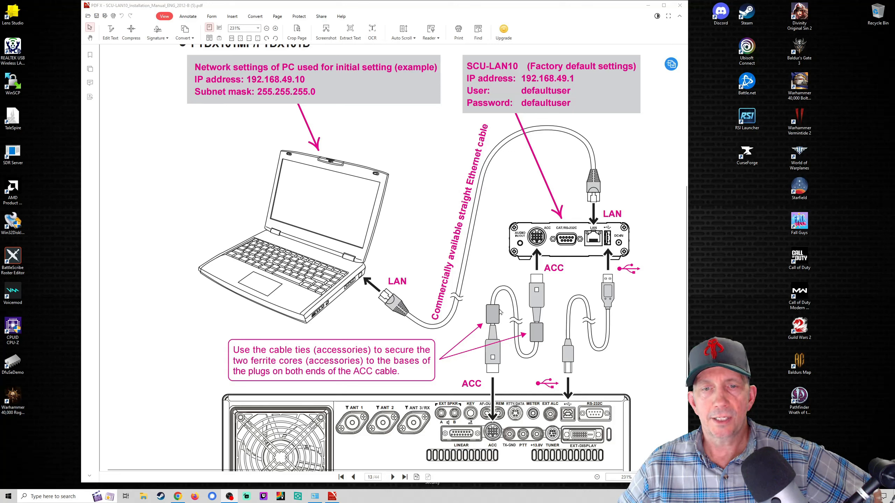
# Step: Scroll past the page 14 FTDX10 diagram to page 15's 'Right-click [Start] and click [Network Connections]'
pyautogui.scroll(-5, 506, 368)
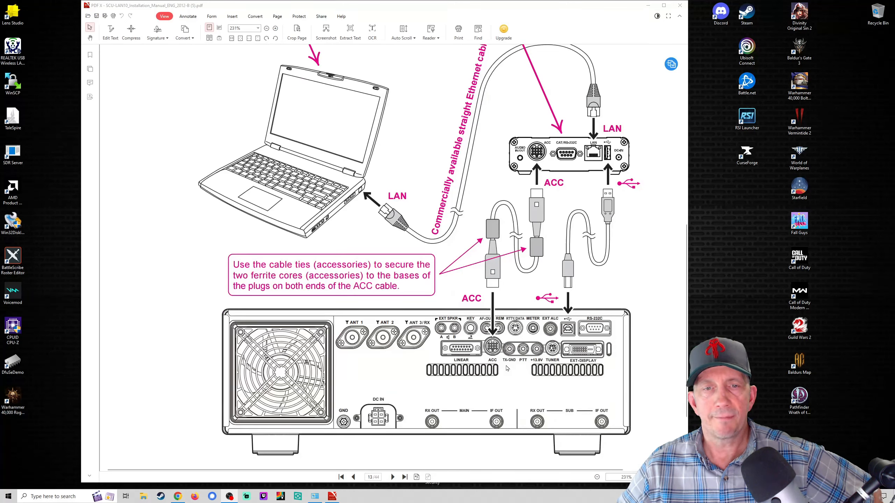
pyautogui.scroll(-5, 506, 368)
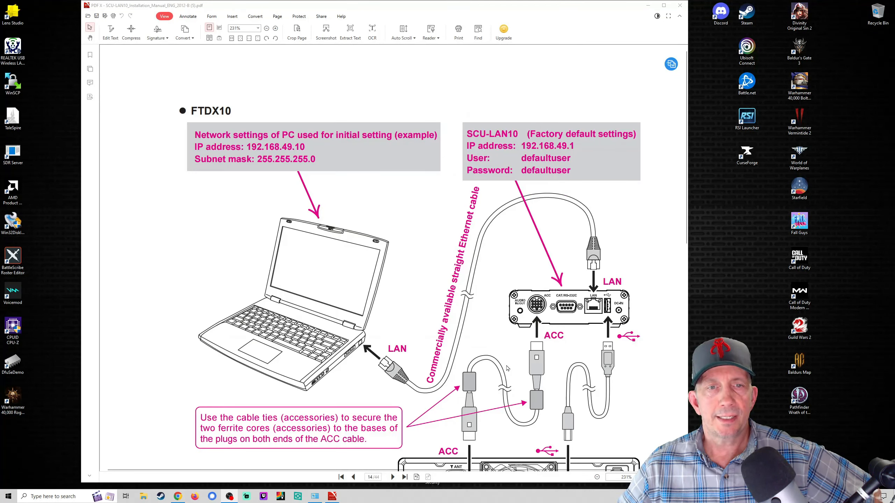
pyautogui.scroll(-3, 634, 364)
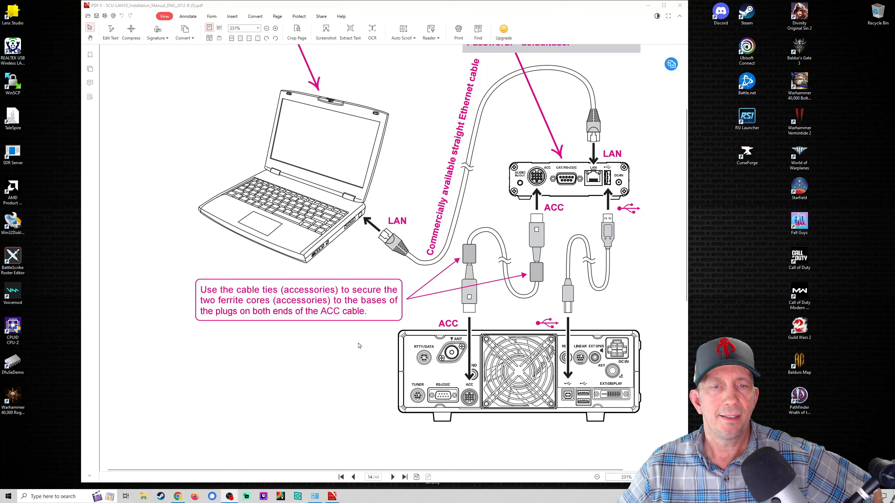
pyautogui.scroll(-7, 359, 346)
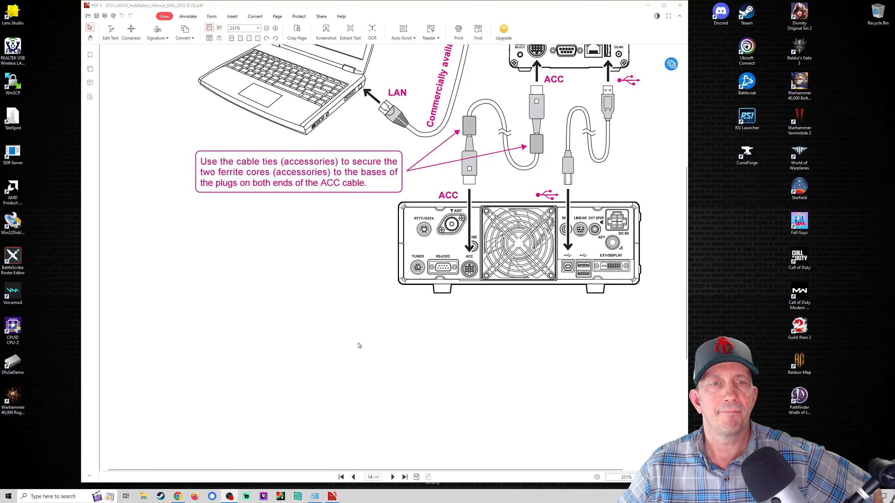
pyautogui.scroll(-10, 359, 346)
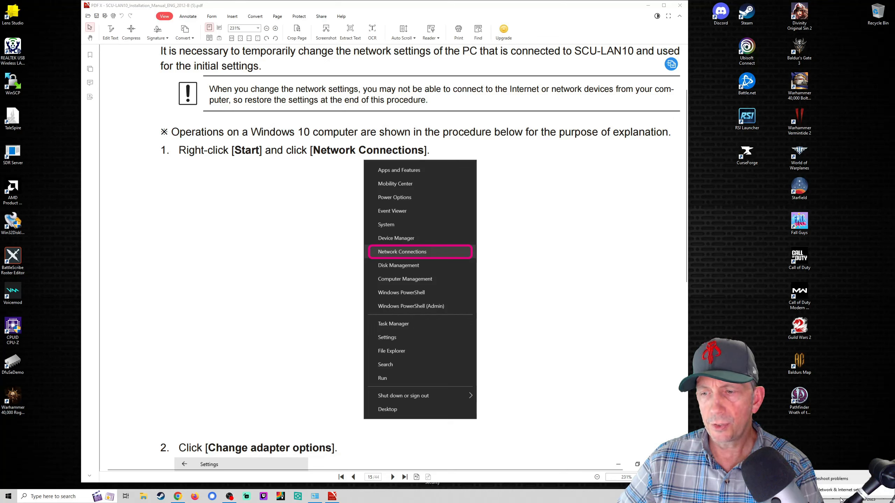
# Step: Turn Wi-Fi off from the taskbar network tray and move the manual to step 2, Change adapter options
pyautogui.click(842, 497)
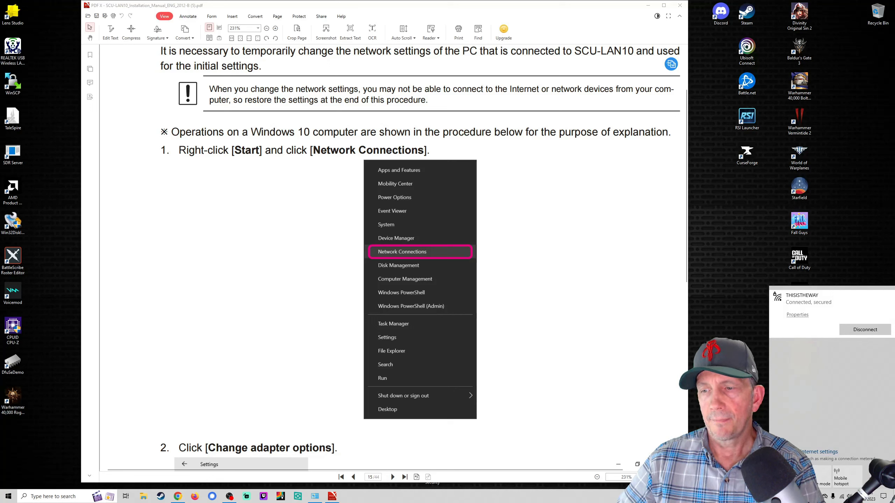
pyautogui.click(789, 476)
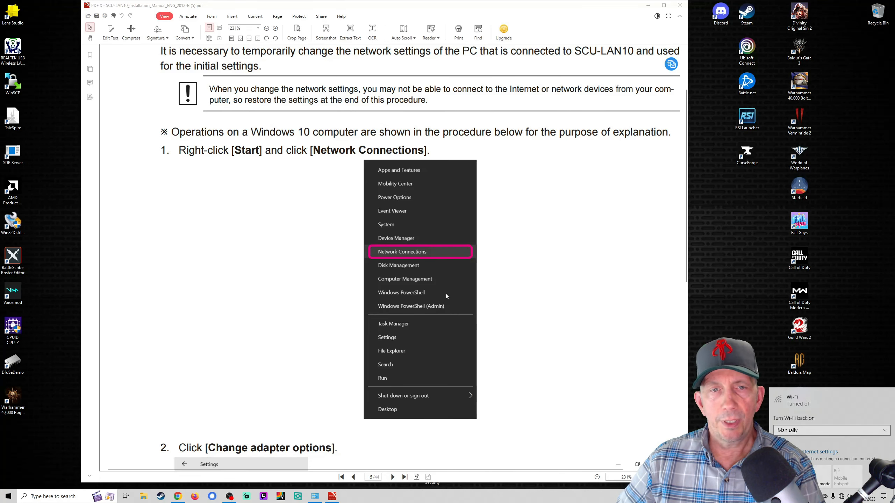
pyautogui.scroll(-1, 510, 265)
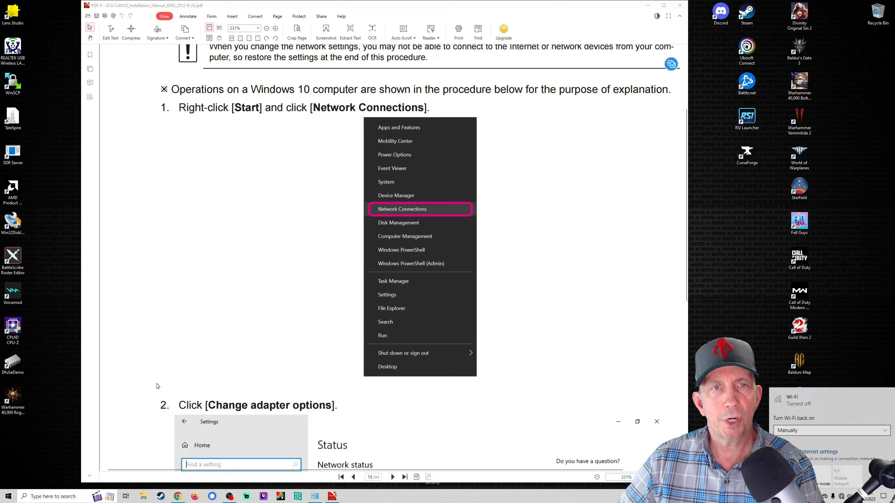
# Step: Go to Network Connections from the Start right-click menu and show the adapter list via Change adapter options
pyautogui.rightClick(8, 497)
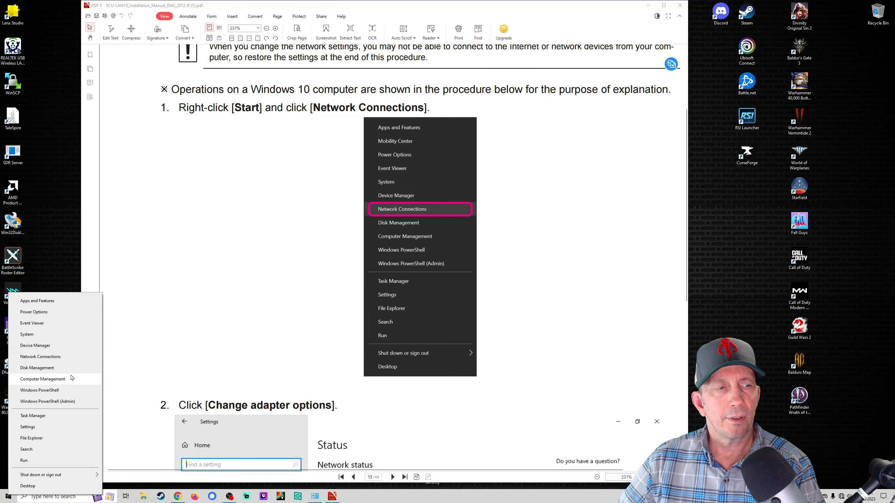
pyautogui.click(52, 357)
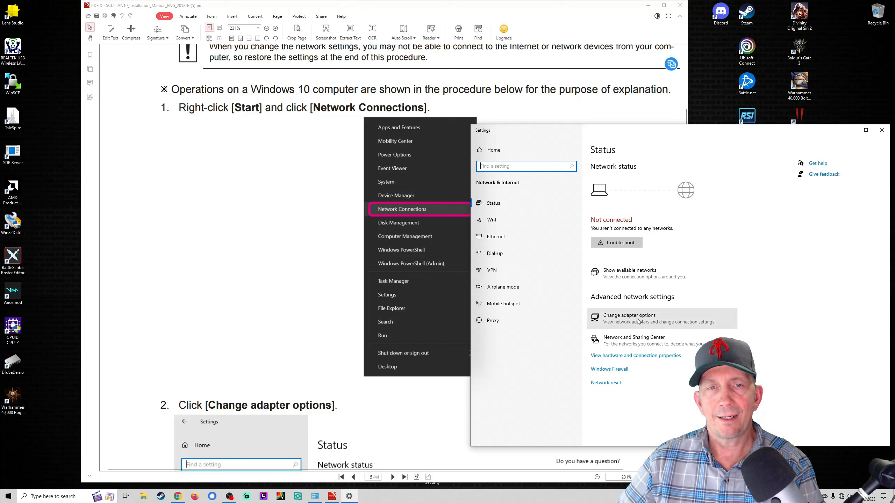
pyautogui.click(639, 321)
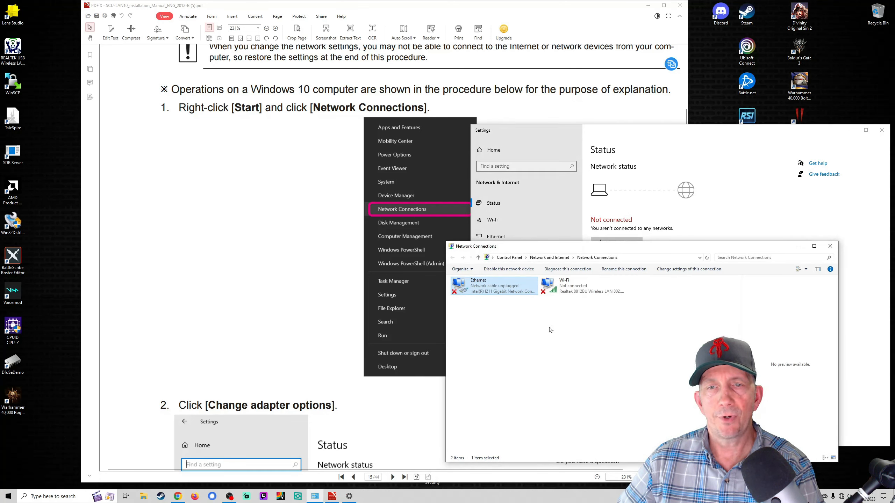
pyautogui.scroll(-15, 290, 334)
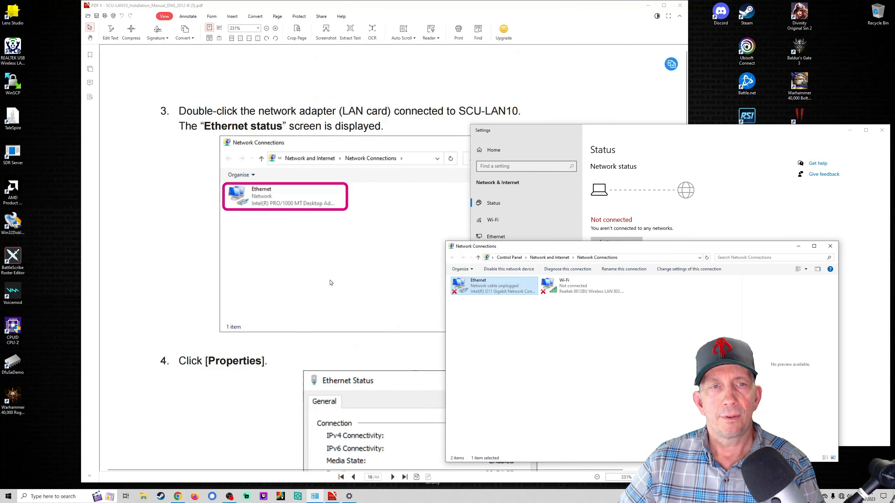
pyautogui.scroll(20, 330, 283)
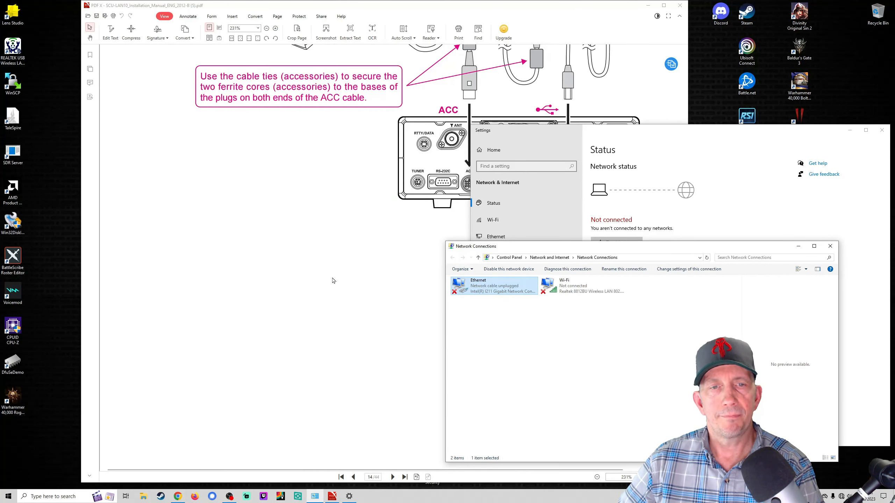
pyautogui.scroll(-10, 333, 281)
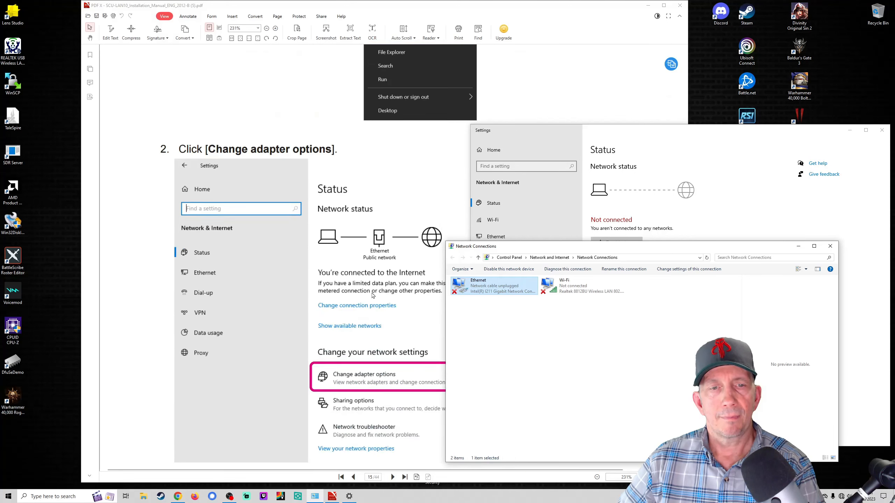
pyautogui.scroll(-3, 372, 296)
pyautogui.scroll(-12, 375, 278)
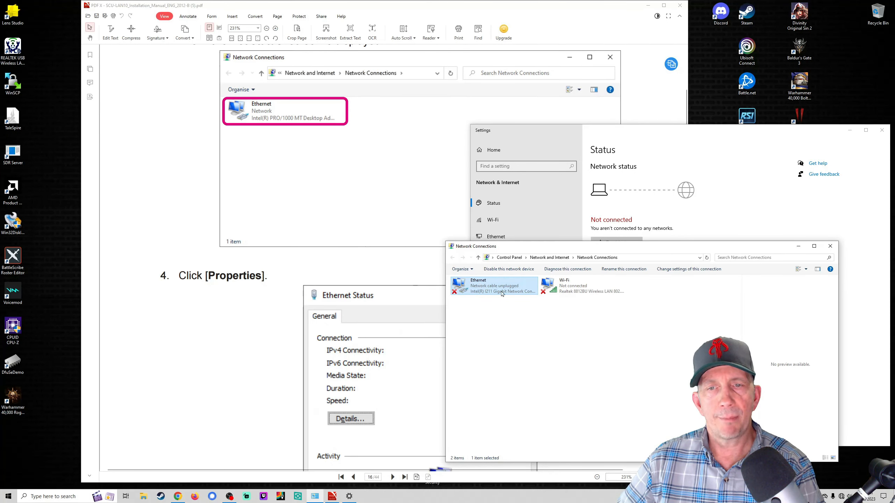
# Step: Disable the Wi-Fi adapter and bring up the Ethernet adapter's Properties
pyautogui.rightClick(555, 289)
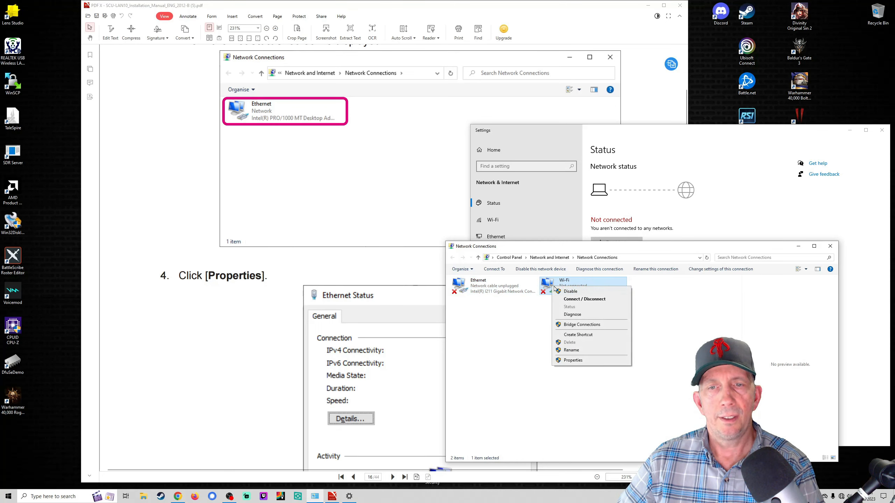
pyautogui.click(571, 291)
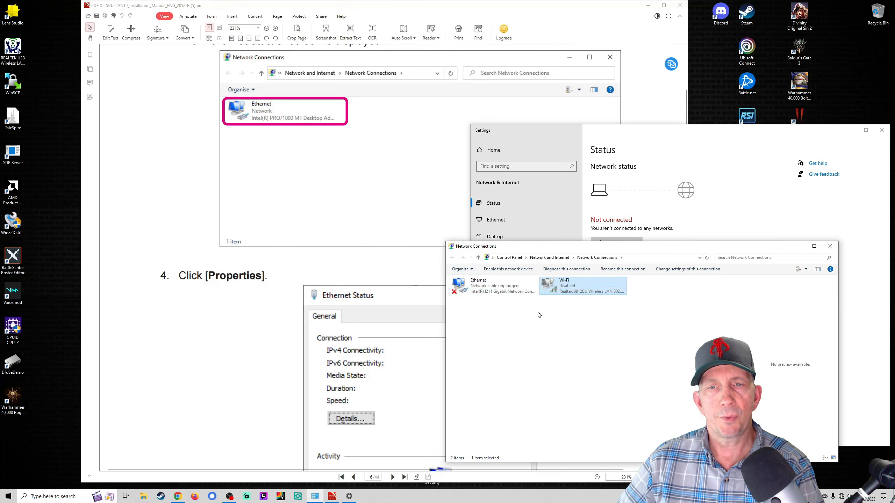
pyautogui.click(496, 294)
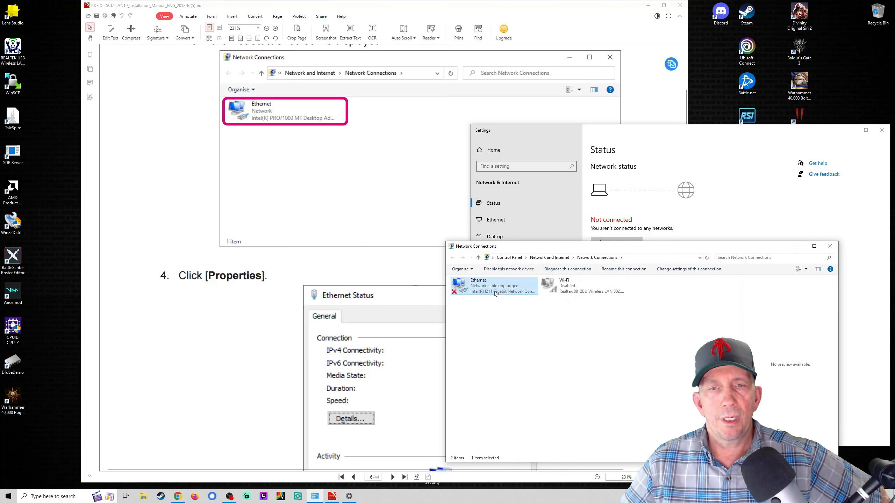
pyautogui.rightClick(470, 290)
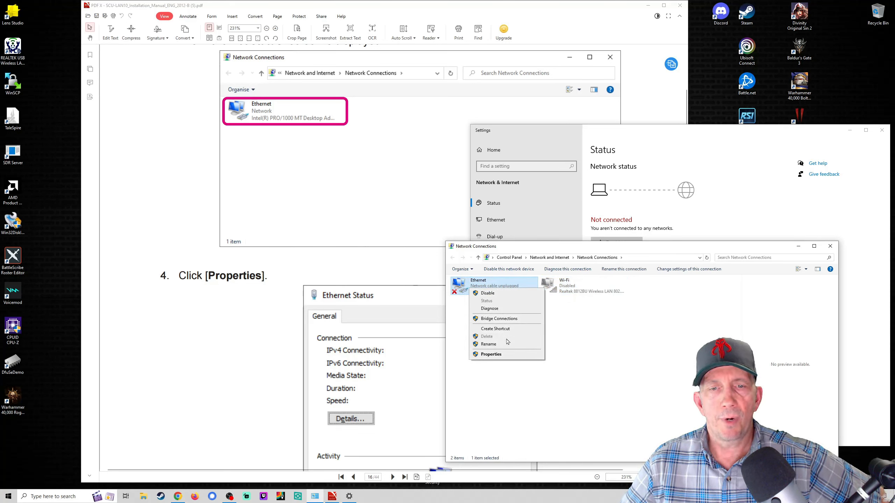
pyautogui.click(498, 354)
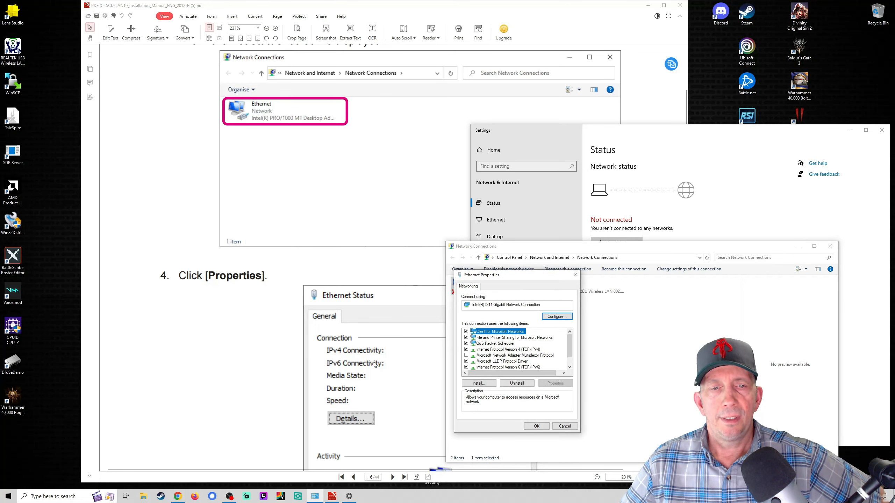
# Step: Uncheck Internet Protocol Version 6 on Ethernet and bring up the TCP/IPv4 Properties dialog
pyautogui.scroll(-6, 404, 363)
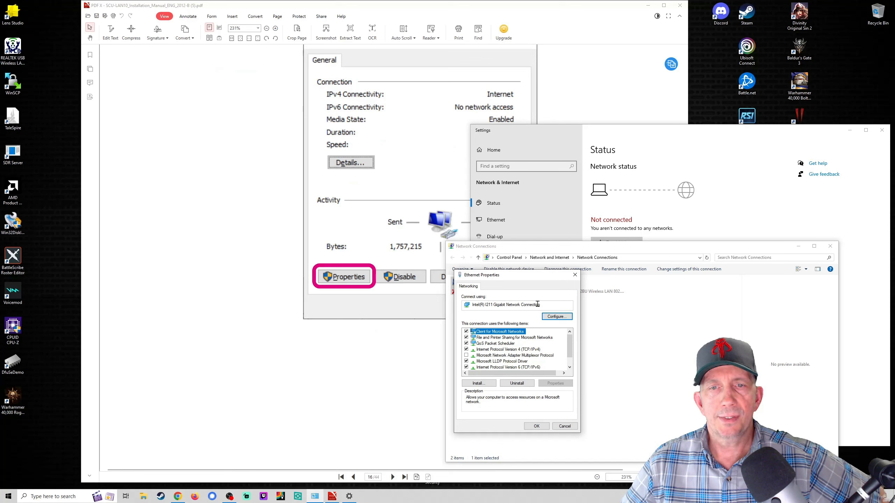
pyautogui.click(493, 350)
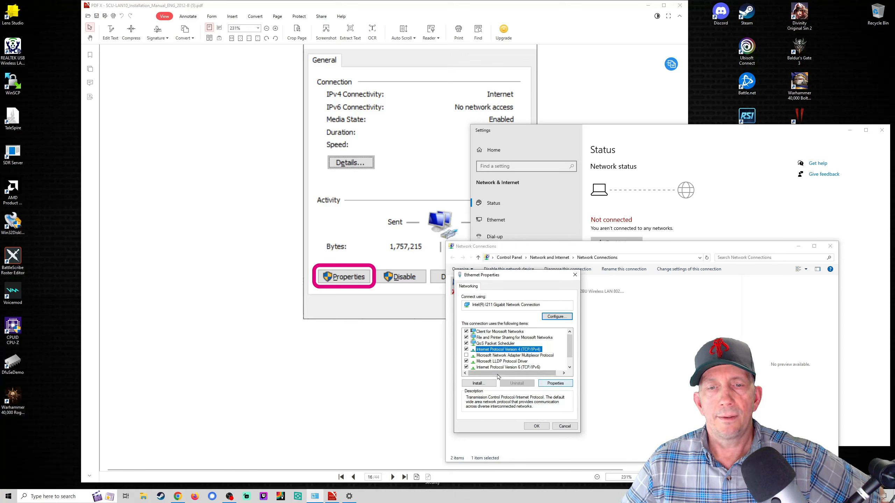
pyautogui.click(466, 367)
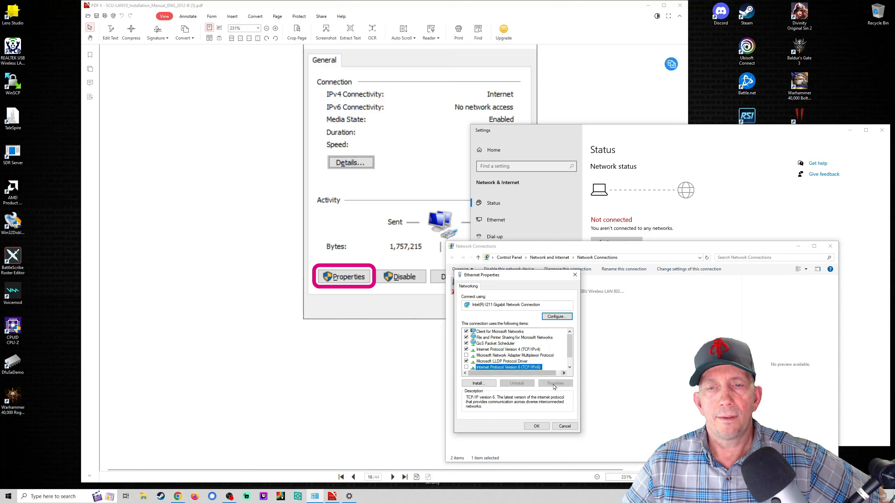
pyautogui.click(491, 350)
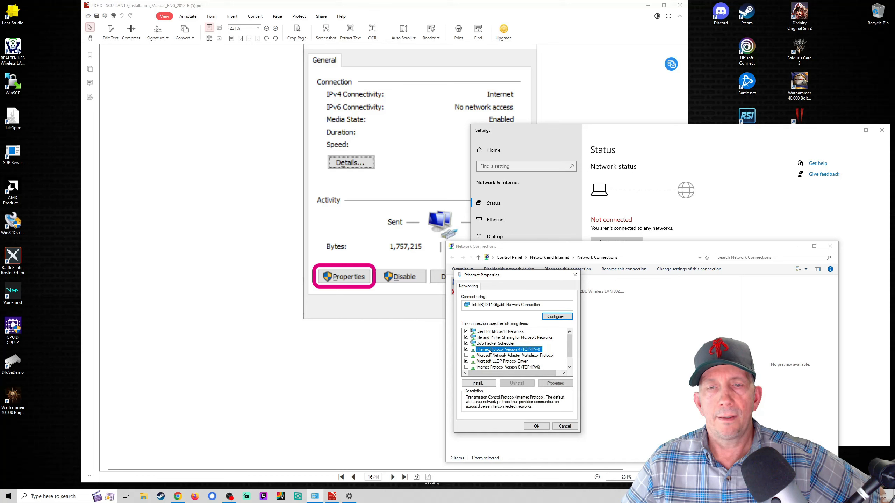
pyautogui.click(553, 384)
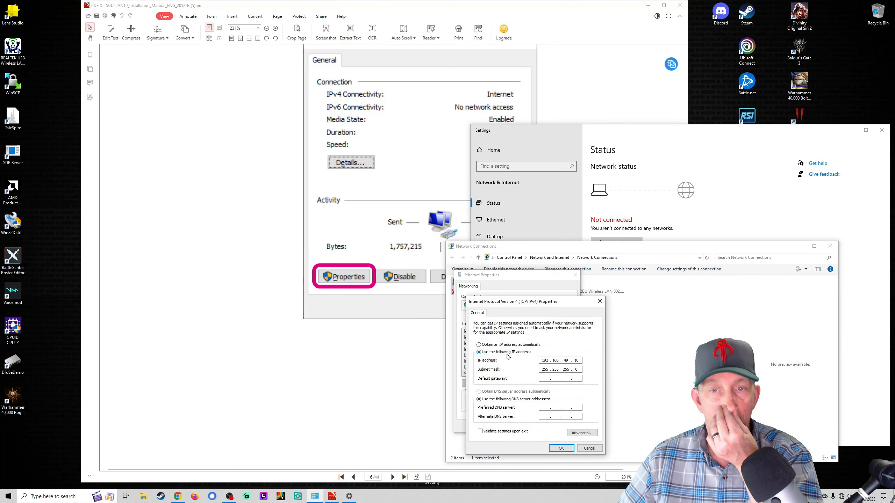
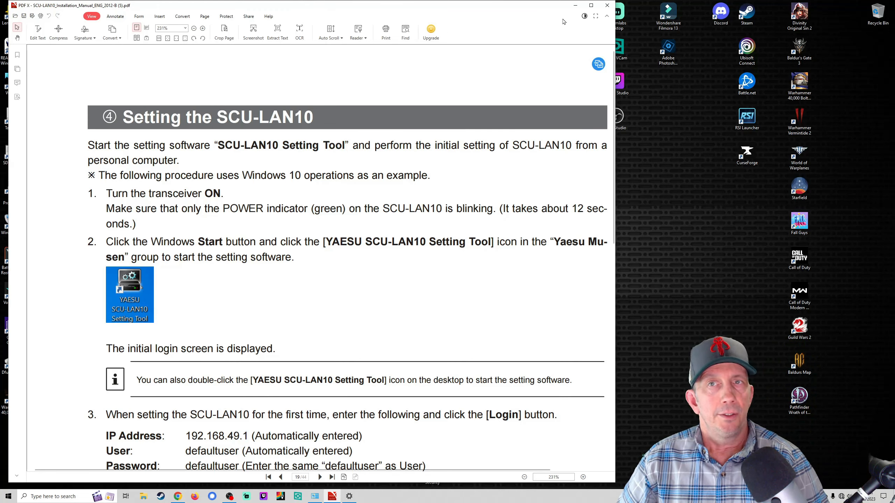
# Step: Move both YAESU SCU-LAN10 shortcuts beside Fall Guys, restore the manual, and select the Setting Tool shortcut
pyautogui.moveTo(498, 13); pyautogui.dragTo(143, 40)
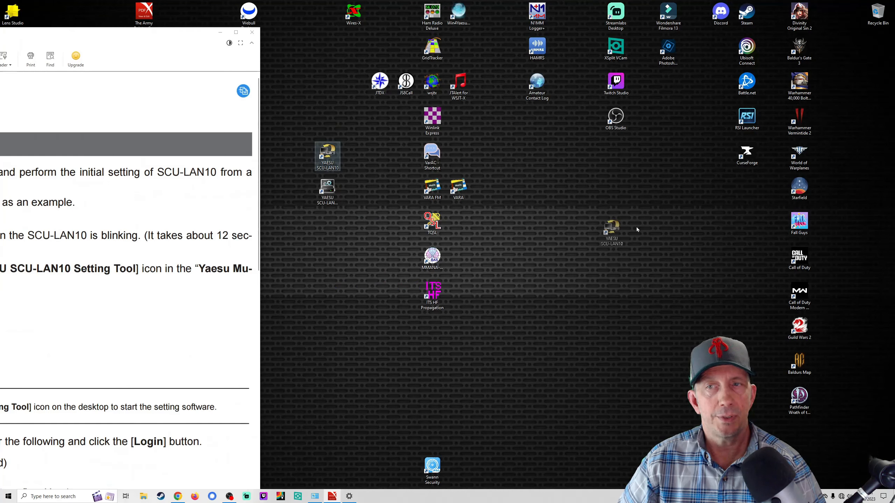
pyautogui.moveTo(327, 155); pyautogui.dragTo(747, 191)
pyautogui.moveTo(328, 191); pyautogui.dragTo(748, 229)
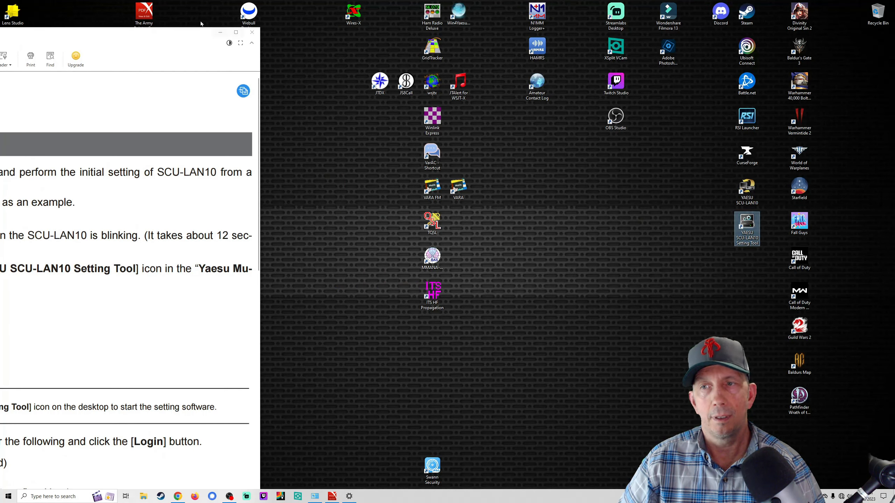
pyautogui.moveTo(157, 40); pyautogui.dragTo(506, 15)
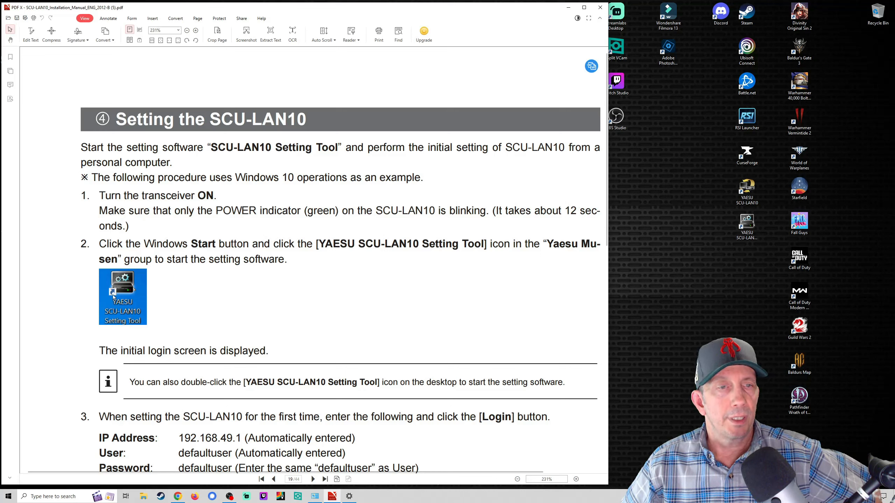
pyautogui.click(747, 226)
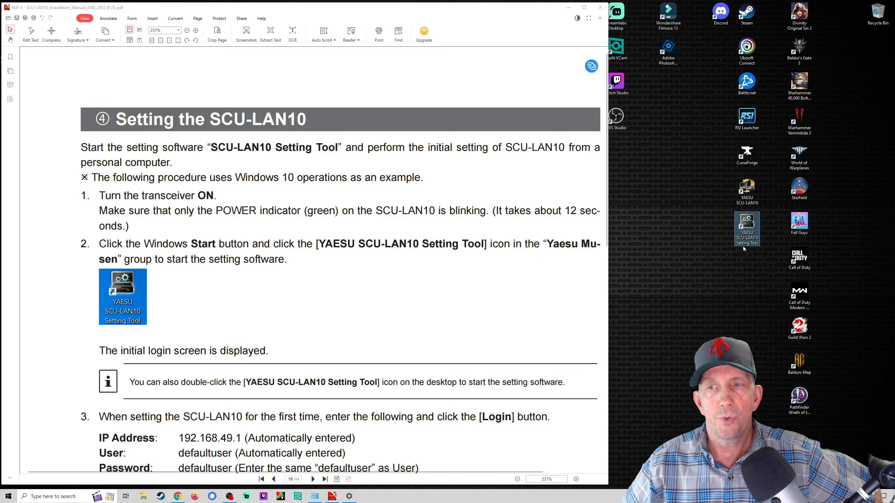
# Step: Launch the SCU-LAN10 Setting Tool and position its login window beside the manual
pyautogui.doubleClick(748, 226)
pyautogui.moveTo(461, 204); pyautogui.dragTo(474, 267)
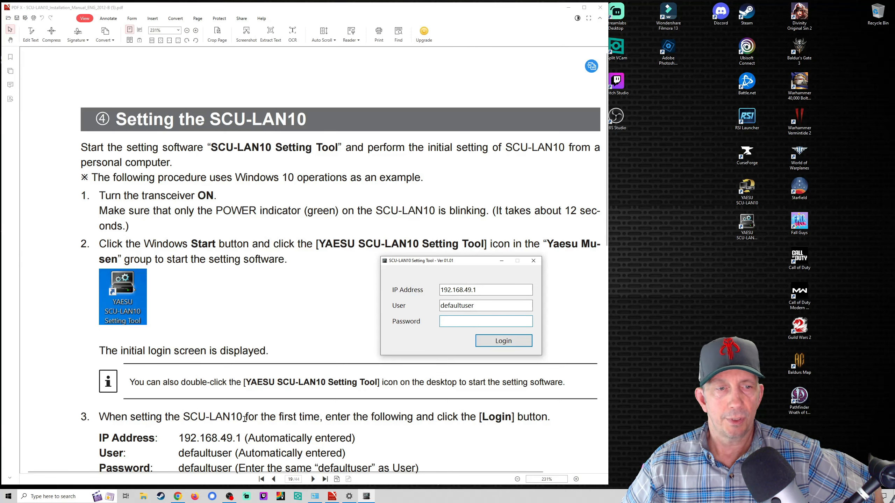
pyautogui.scroll(-5, 286, 375)
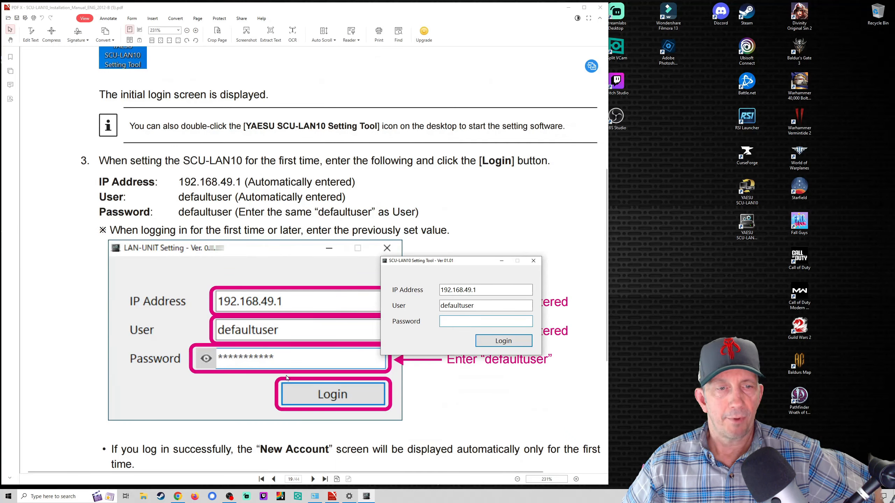
pyautogui.moveTo(475, 263); pyautogui.dragTo(529, 177)
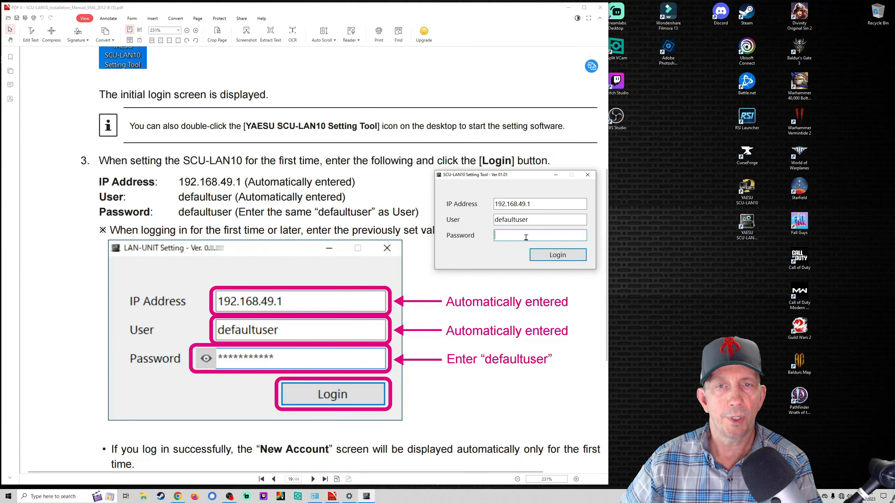
# Step: Log in to 192.168.49.1 with the factory default password and dismiss the resulting login error
pyautogui.write('defaultuse')
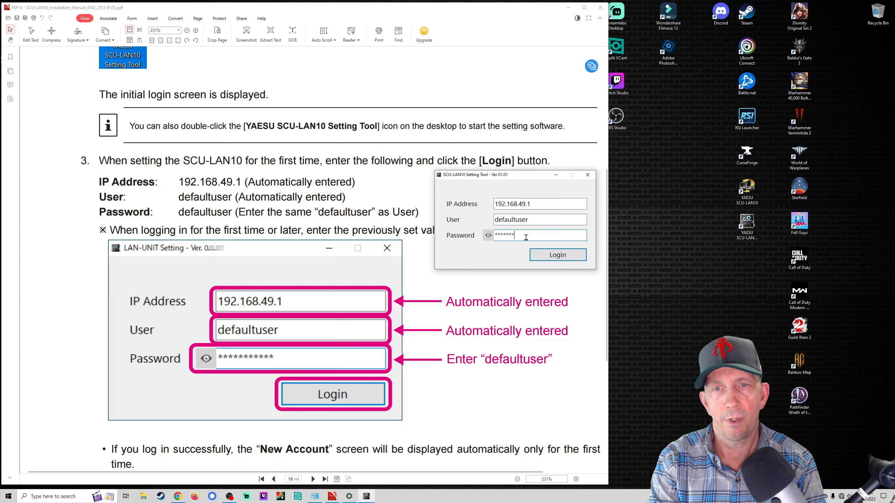
pyautogui.write('r')
pyautogui.click(488, 238)
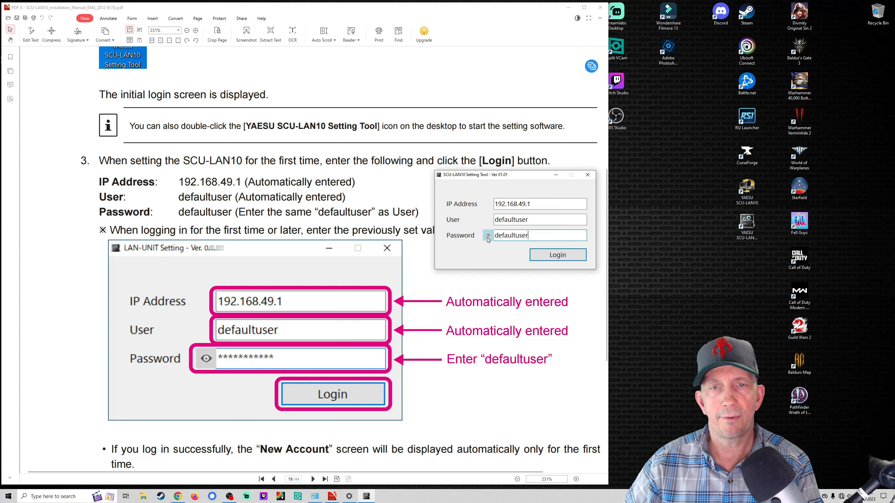
pyautogui.click(568, 258)
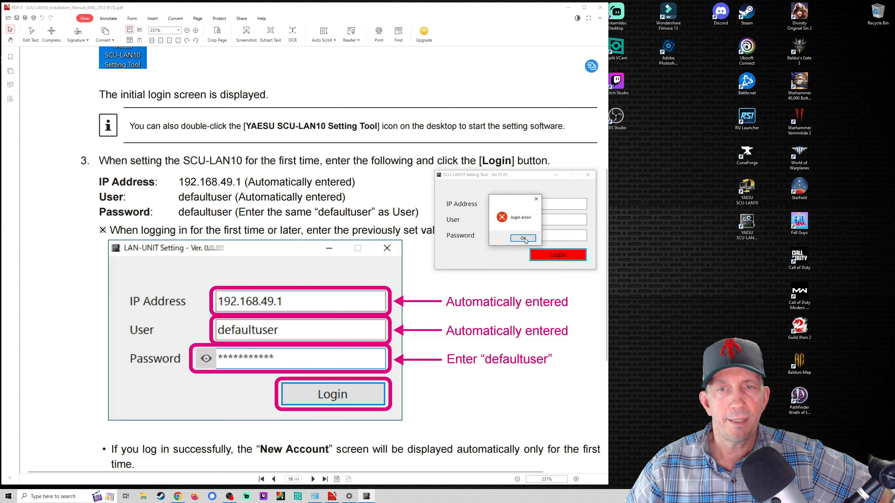
pyautogui.click(524, 238)
pyautogui.click(550, 258)
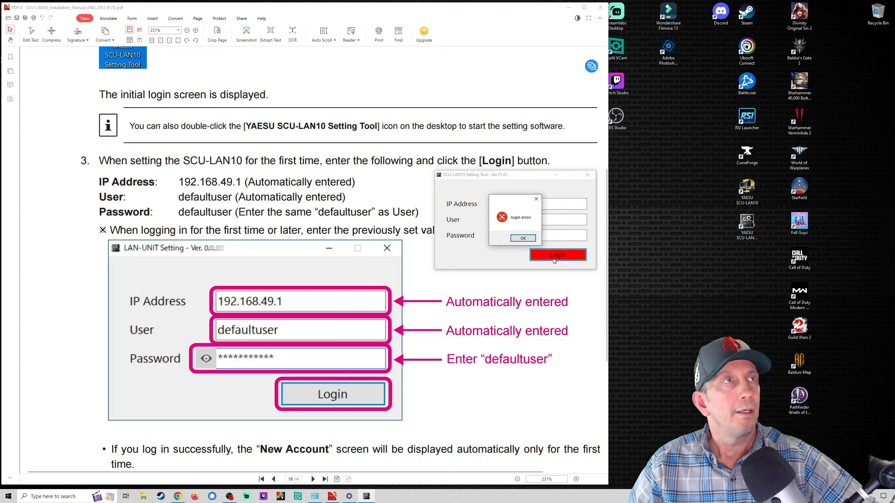
pyautogui.scroll(4, 360, 298)
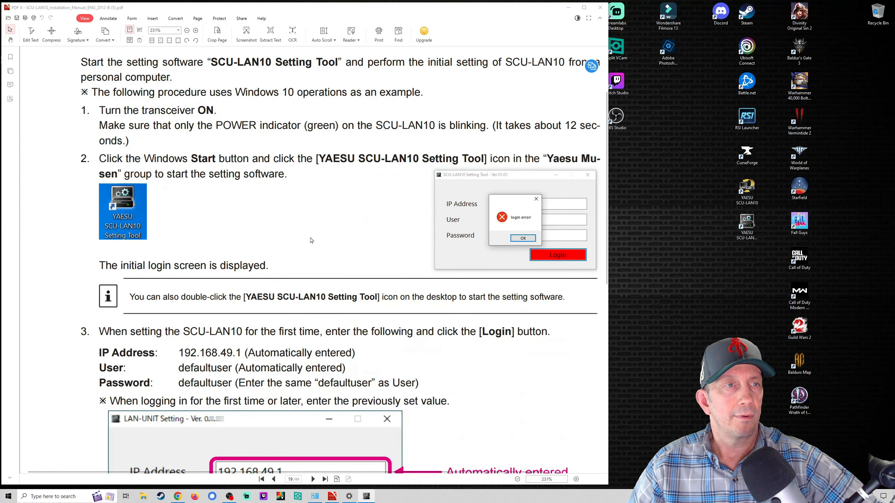
pyautogui.scroll(1, 311, 241)
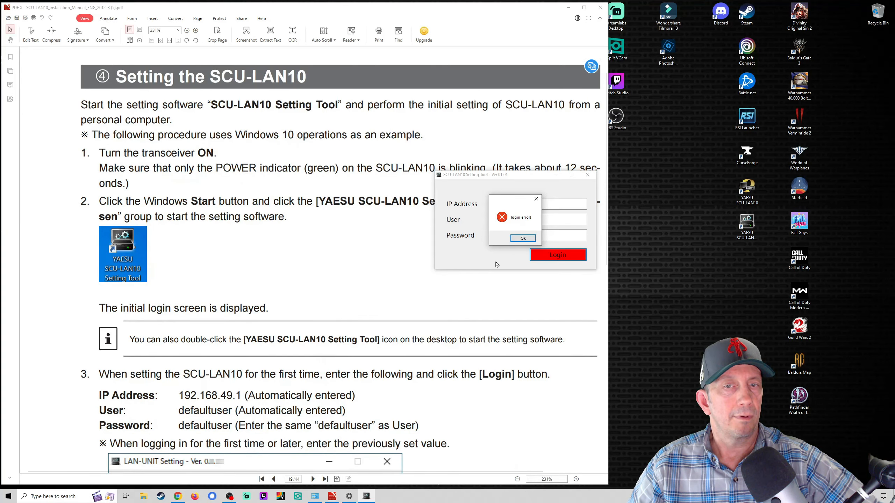
# Step: Dismiss the error, close the login window, and relaunch the Setting Tool from the desktop
pyautogui.click(523, 239)
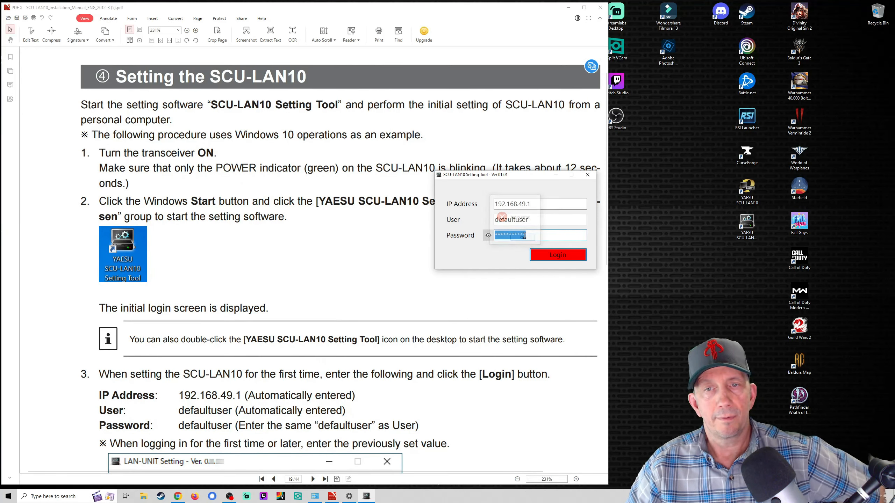
pyautogui.click(588, 175)
pyautogui.click(747, 221)
pyautogui.doubleClick(746, 221)
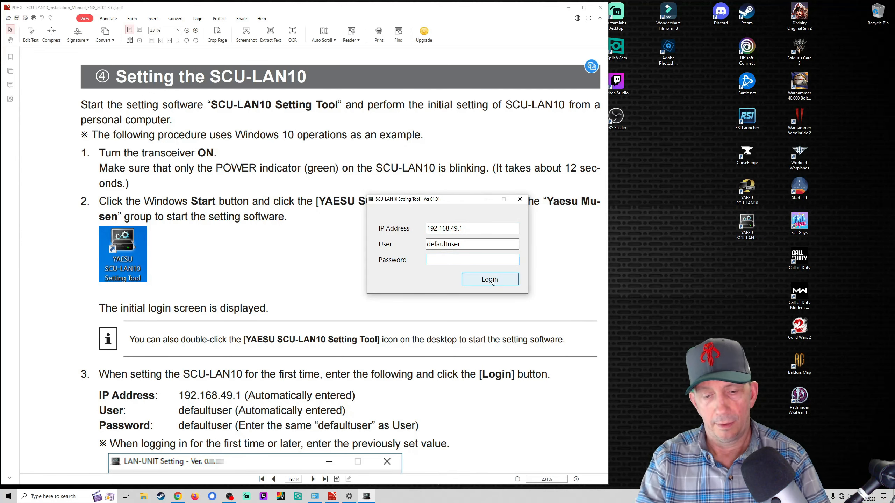
# Step: Enter the factory default password, reveal it to verify, and log in
pyautogui.write('defaultuser')
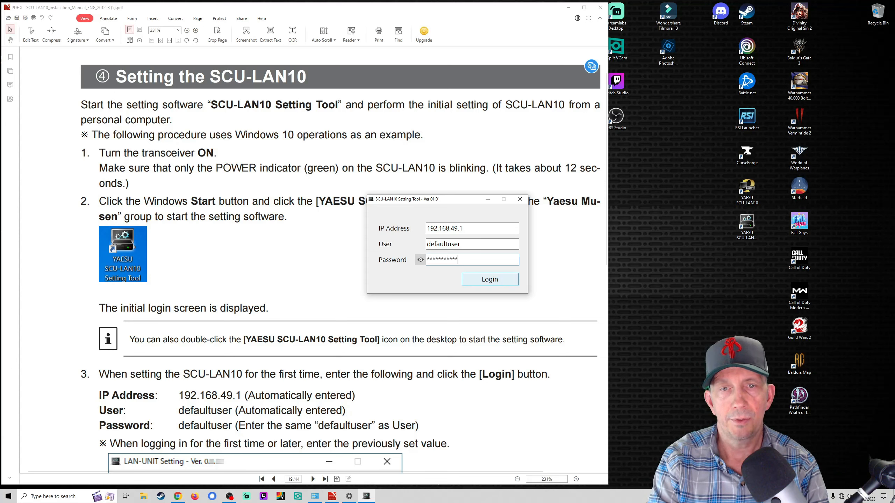
pyautogui.click(420, 263)
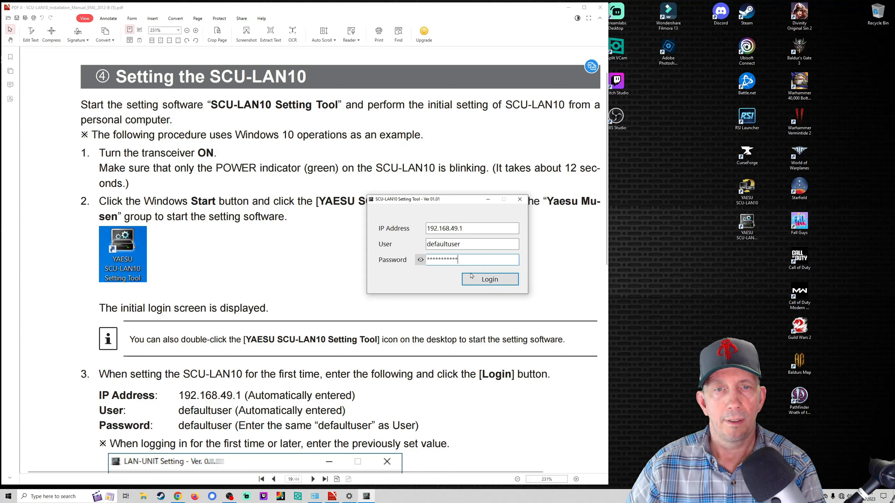
pyautogui.click(487, 282)
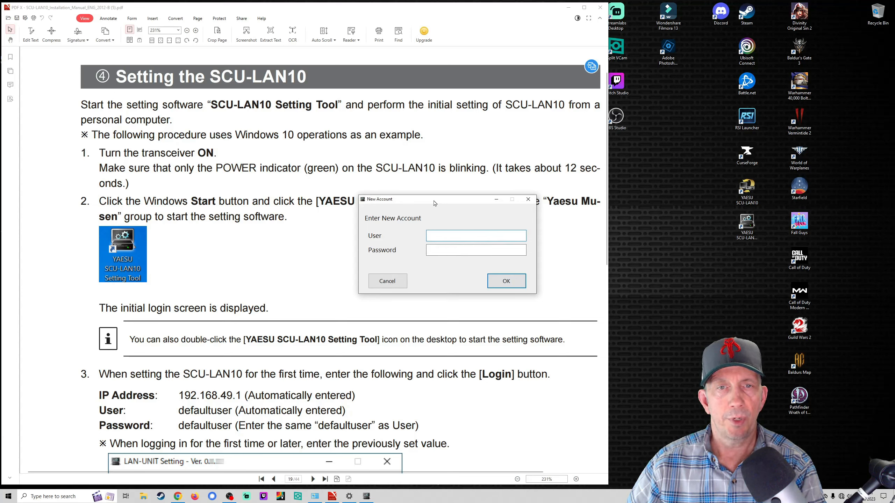
# Step: Enter a new user name and a corrected new password in the New Account dialog
pyautogui.moveTo(447, 206); pyautogui.dragTo(686, 250)
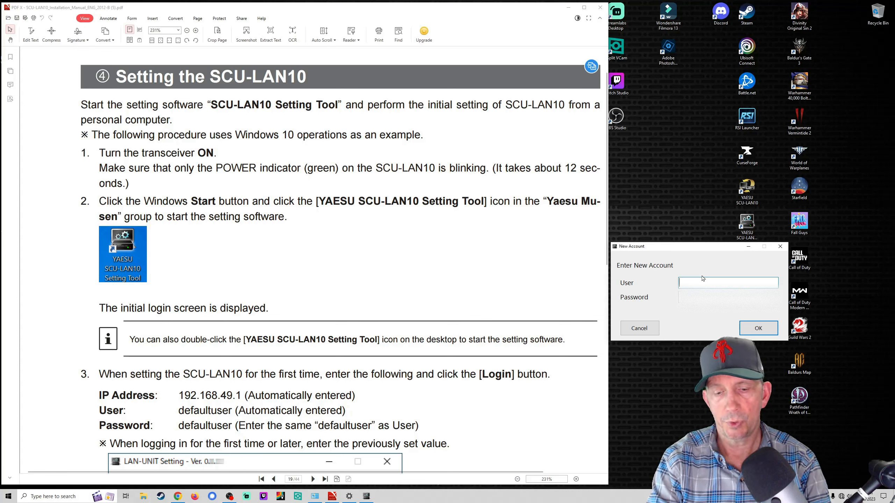
pyautogui.write('k5vopji1')
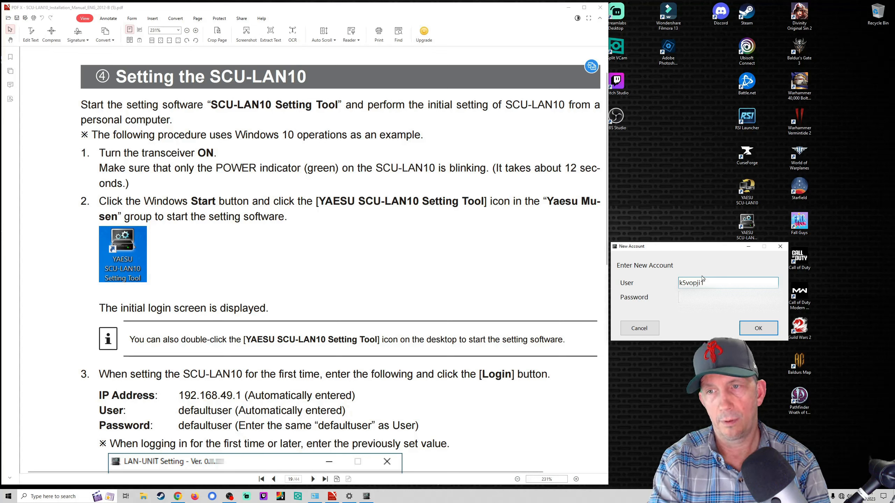
pyautogui.write('gbc')
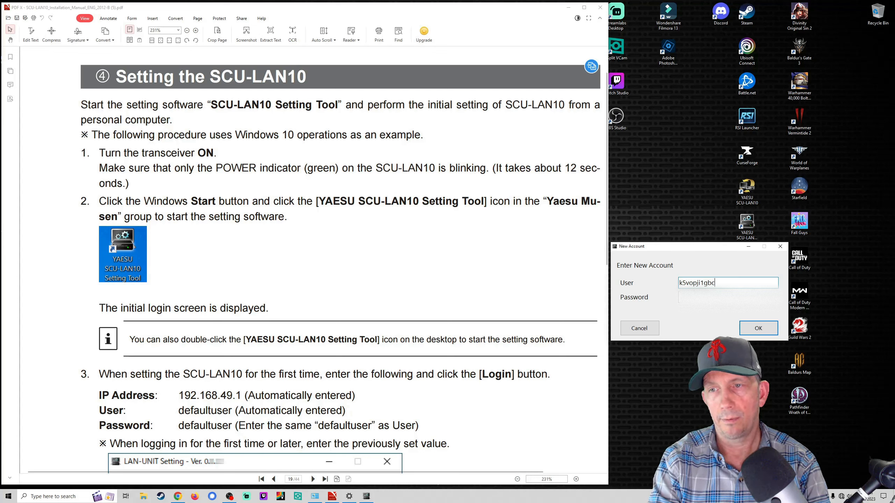
pyautogui.press('Tab')
pyautogui.write('••••')
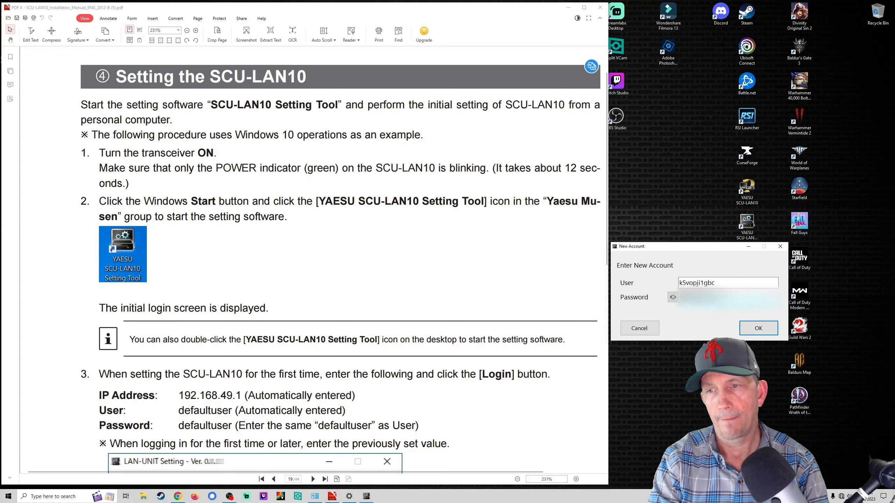
pyautogui.press('BackSpace')
pyautogui.press('BackSpace')
pyautogui.press('BackSpace')
pyautogui.press('BackSpace')
pyautogui.write('••••')
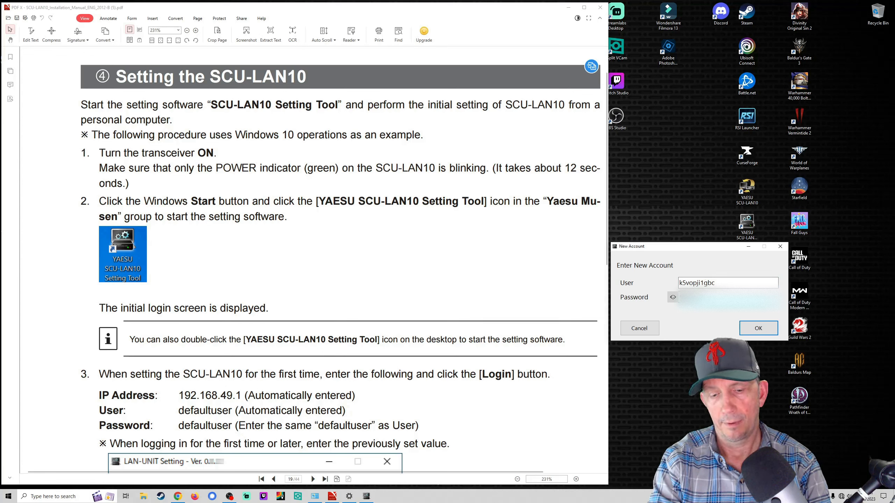
pyautogui.press('BackSpace')
pyautogui.press('BackSpace')
pyautogui.press('BackSpace')
pyautogui.press('BackSpace')
pyautogui.write('•••••••••')
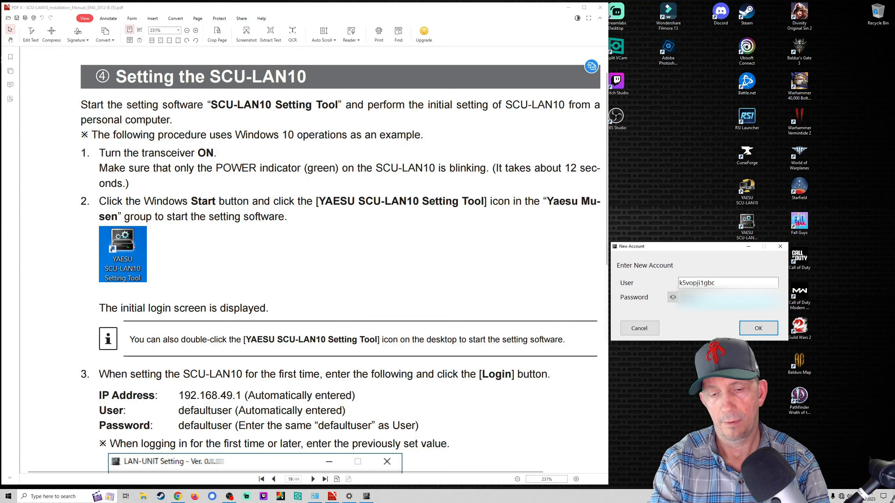
pyautogui.press('BackSpace')
pyautogui.press('BackSpace')
pyautogui.press('BackSpace')
pyautogui.press('BackSpace')
pyautogui.press('BackSpace')
pyautogui.press('BackSpace')
pyautogui.press('BackSpace')
pyautogui.press('BackSpace')
pyautogui.write('••••••••')
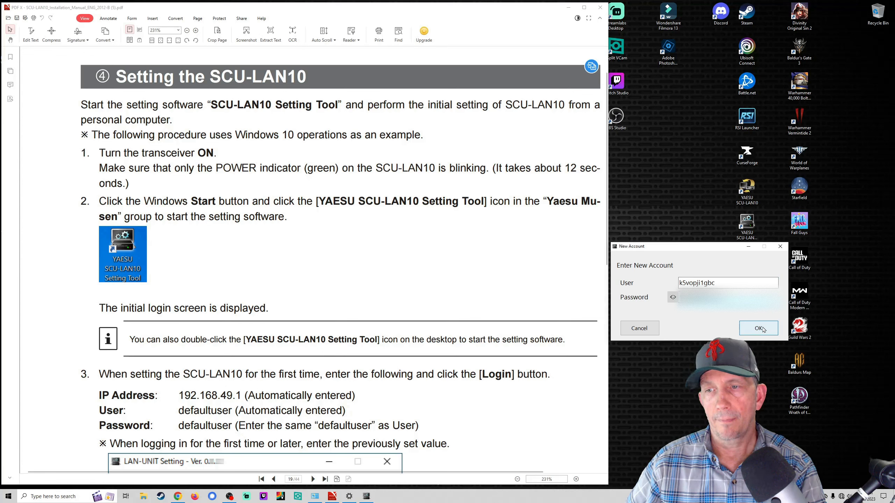
# Step: Confirm the new account, move the login window aside, and scroll the manual toward the Login section
pyautogui.click(758, 333)
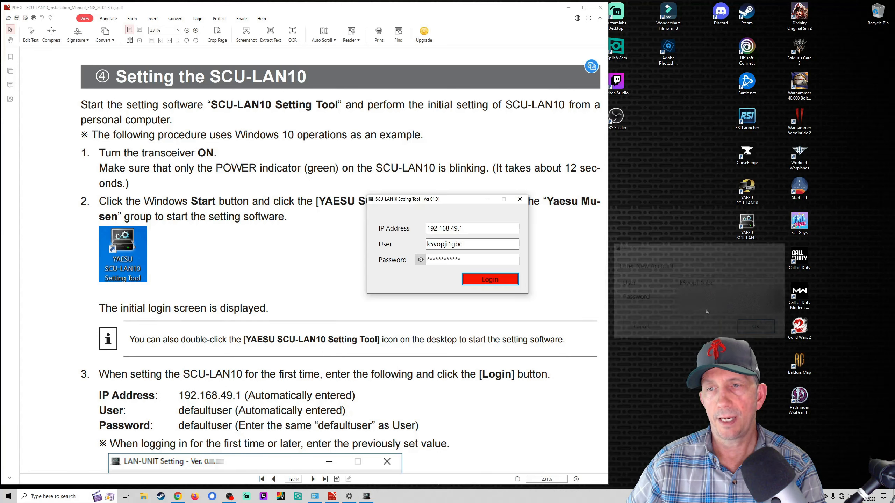
pyautogui.moveTo(463, 205); pyautogui.dragTo(713, 263)
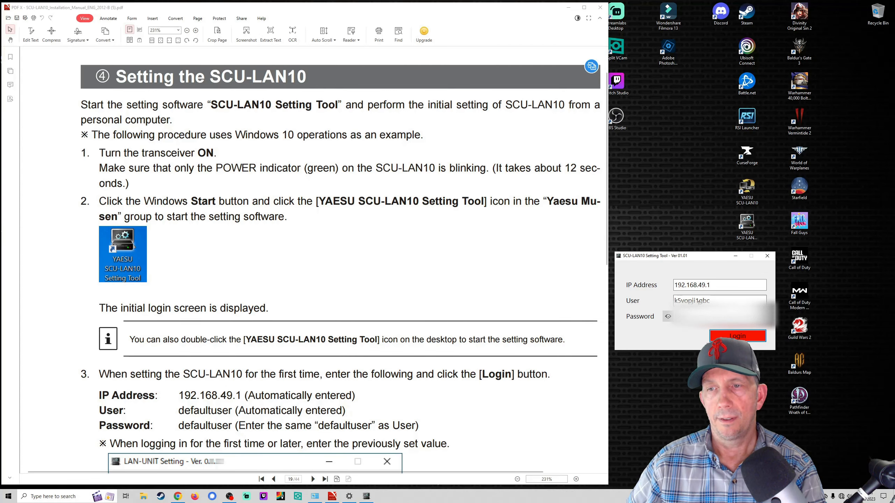
pyautogui.scroll(-5, 397, 334)
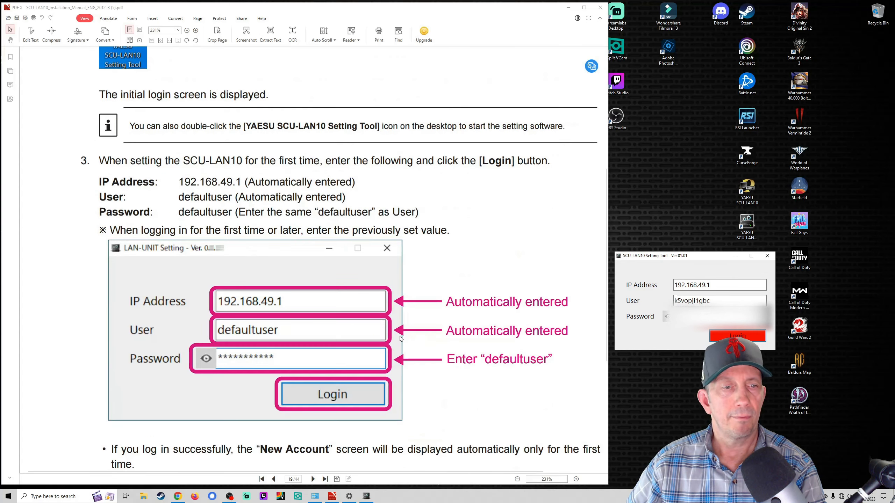
pyautogui.scroll(-4, 390, 339)
pyautogui.scroll(-10, 408, 287)
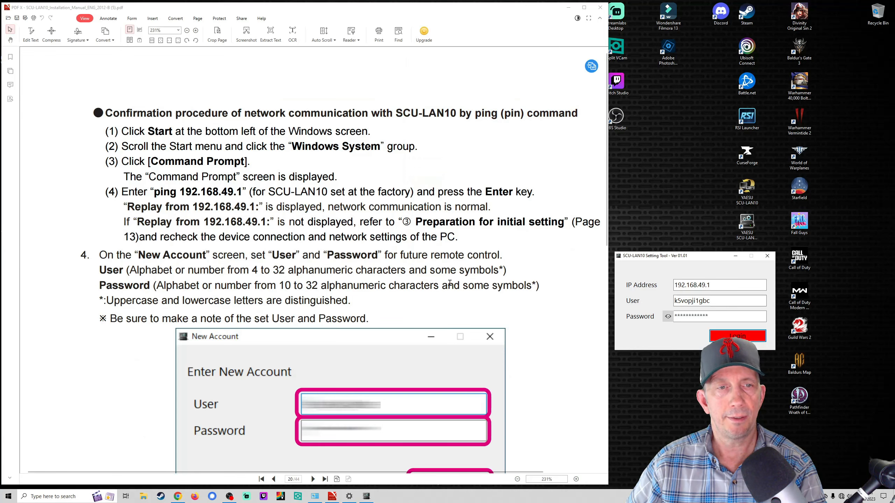
pyautogui.scroll(-3, 527, 317)
pyautogui.scroll(-3, 525, 319)
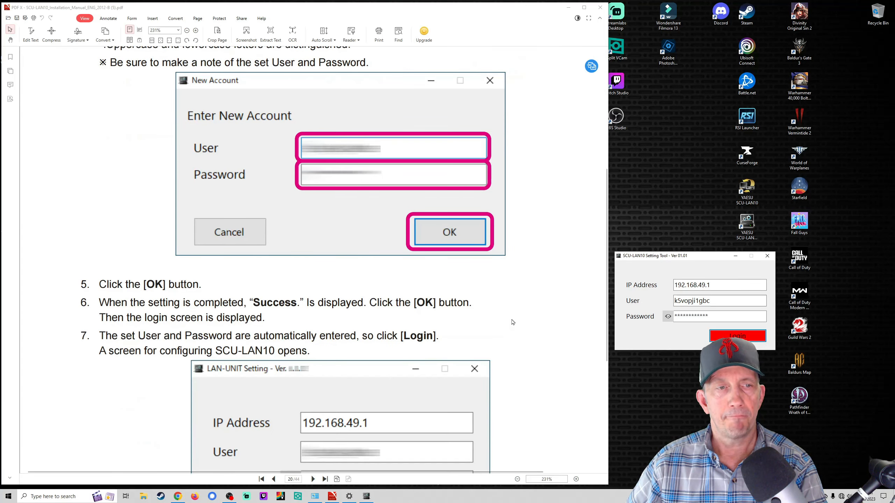
pyautogui.scroll(-2, 513, 323)
pyautogui.scroll(-1, 515, 301)
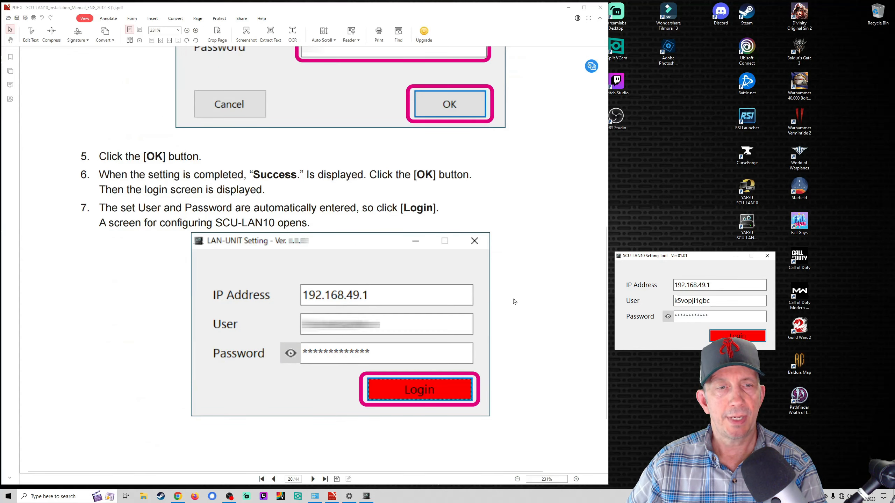
pyautogui.scroll(-10, 517, 325)
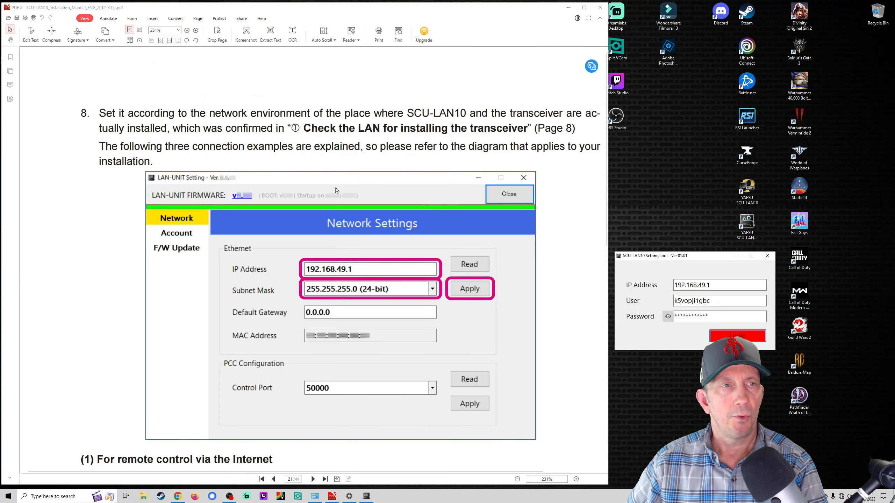
# Step: Reach the manual's Login step and log in with the new account to open Network Settings
pyautogui.scroll(5, 346, 198)
pyautogui.scroll(-10, 345, 197)
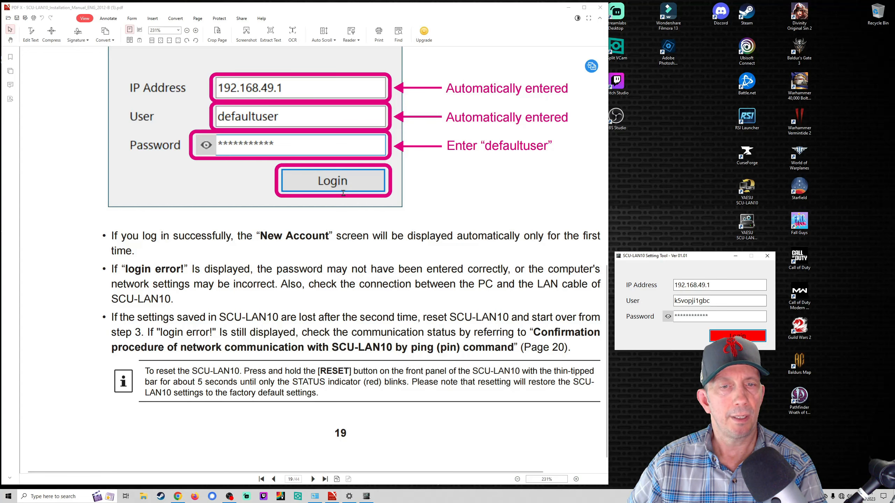
pyautogui.scroll(-8, 344, 194)
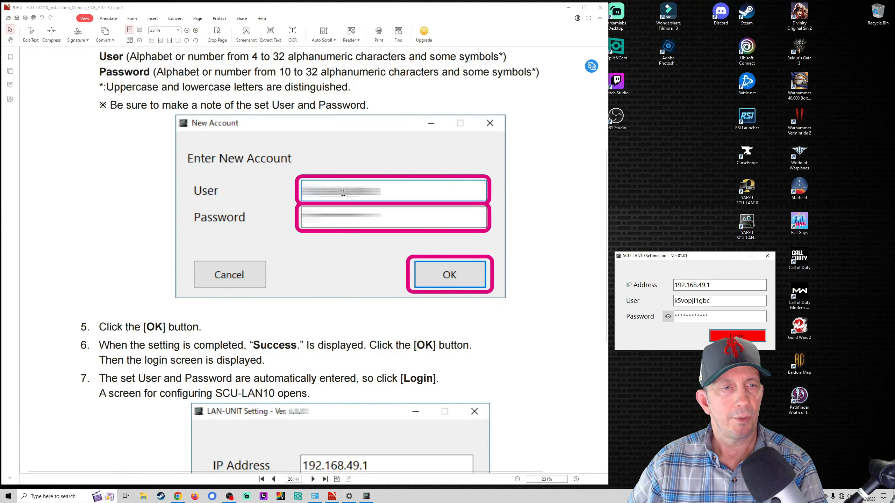
pyautogui.scroll(-1, 343, 194)
pyautogui.scroll(-3, 507, 300)
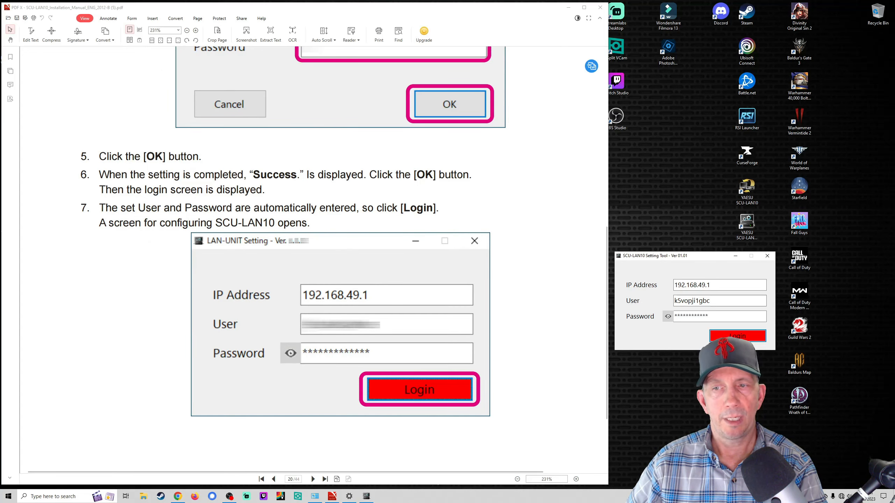
pyautogui.click(737, 337)
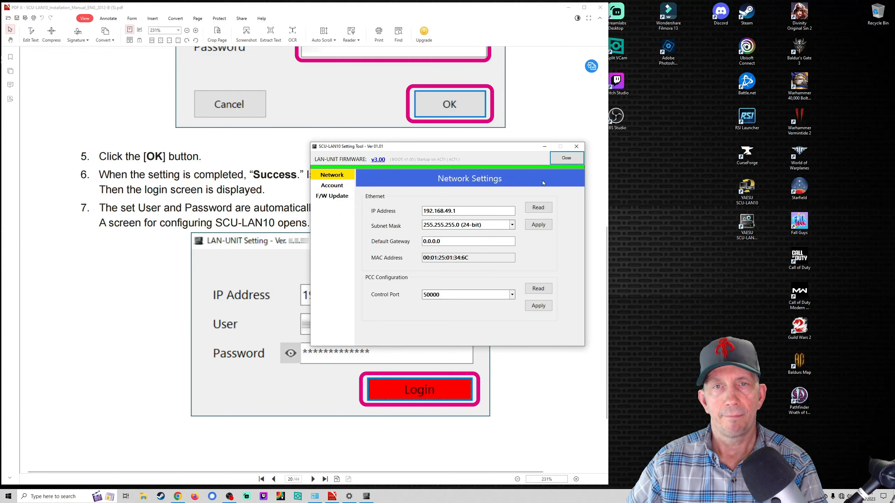
# Step: Move the Setting Tool aside and scroll the manual to page 22's IP address guidance
pyautogui.moveTo(481, 149); pyautogui.dragTo(668, 175)
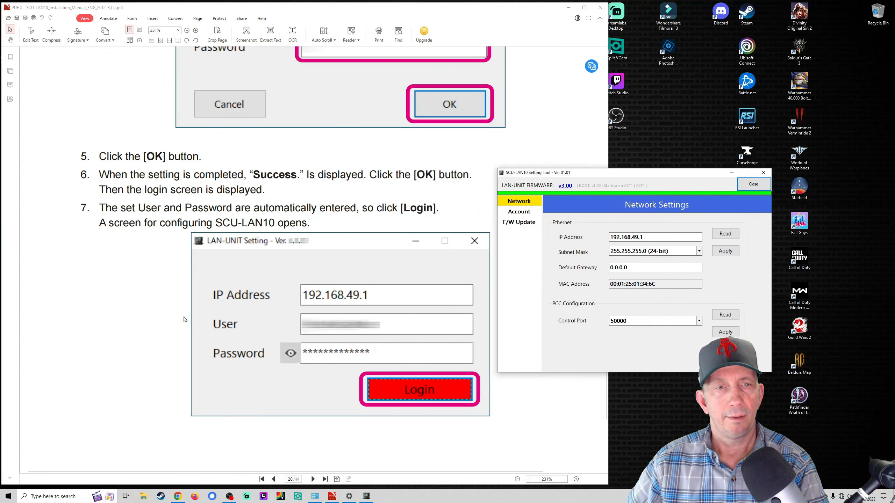
pyautogui.scroll(-5, 183, 319)
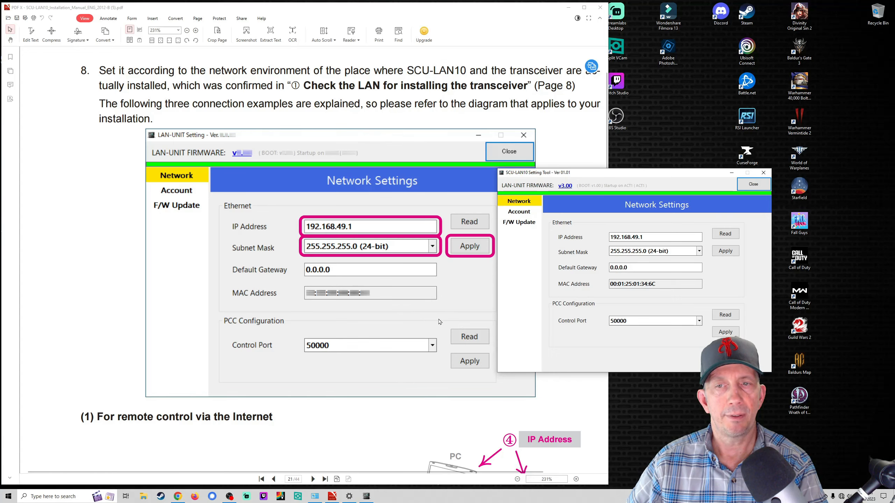
pyautogui.scroll(-4, 439, 322)
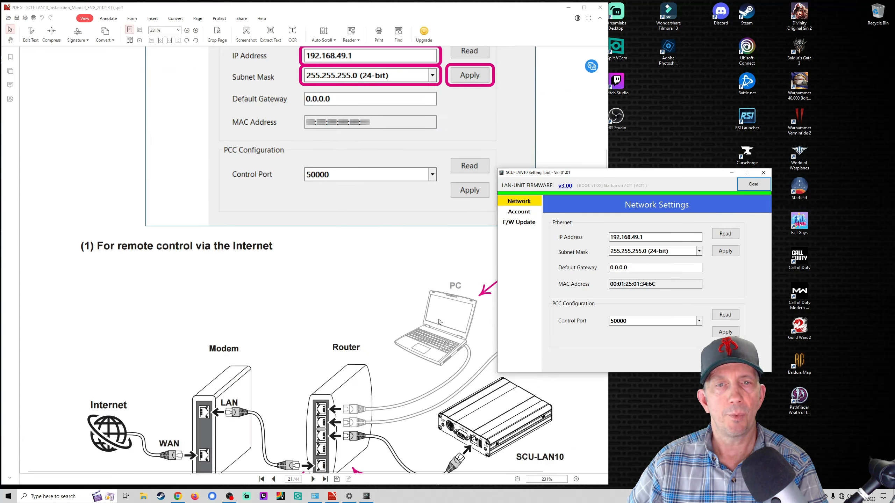
pyautogui.scroll(-3, 439, 321)
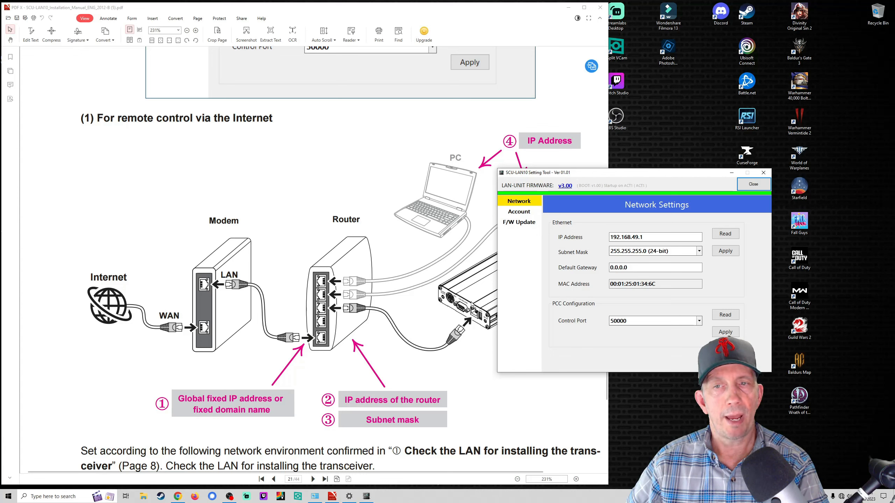
pyautogui.scroll(-4, 466, 299)
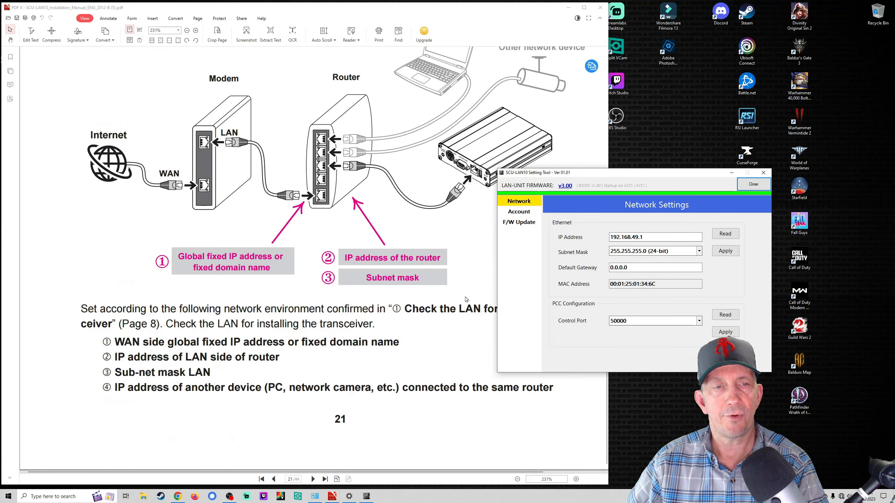
pyautogui.scroll(-10, 466, 299)
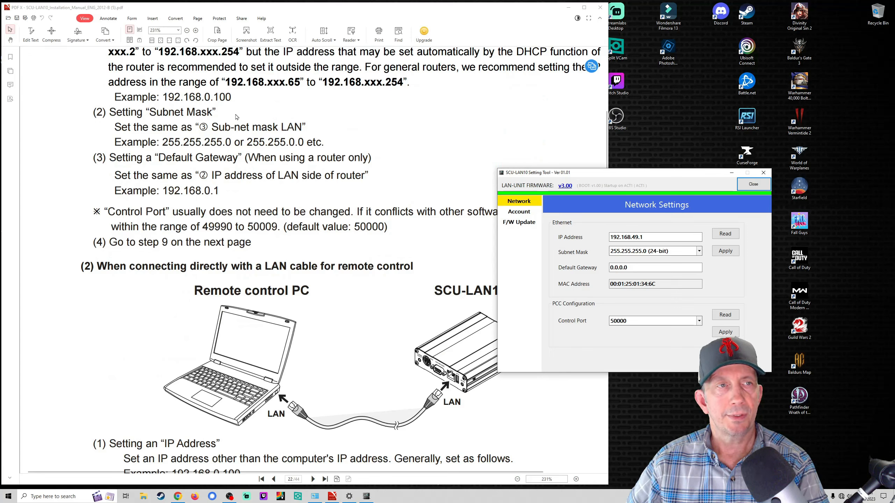
# Step: Highlight the manual's example IP address 192.168.0.100
pyautogui.click(235, 96)
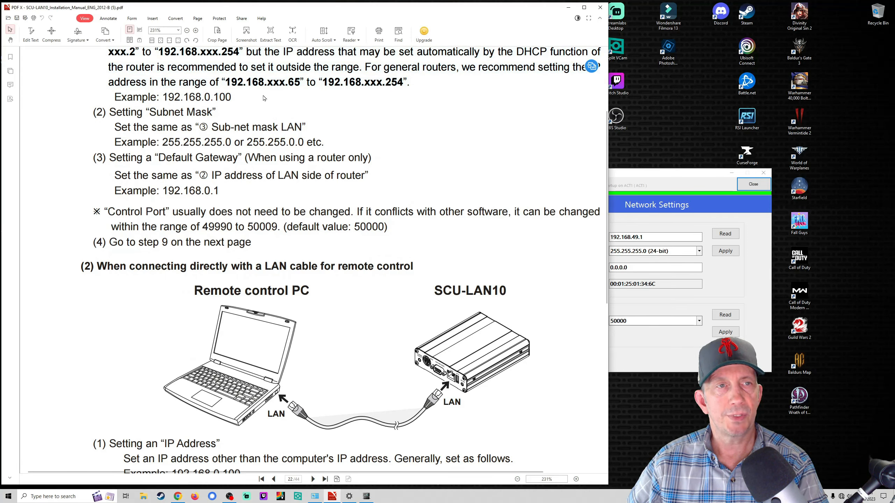
pyautogui.moveTo(163, 97); pyautogui.dragTo(231, 98)
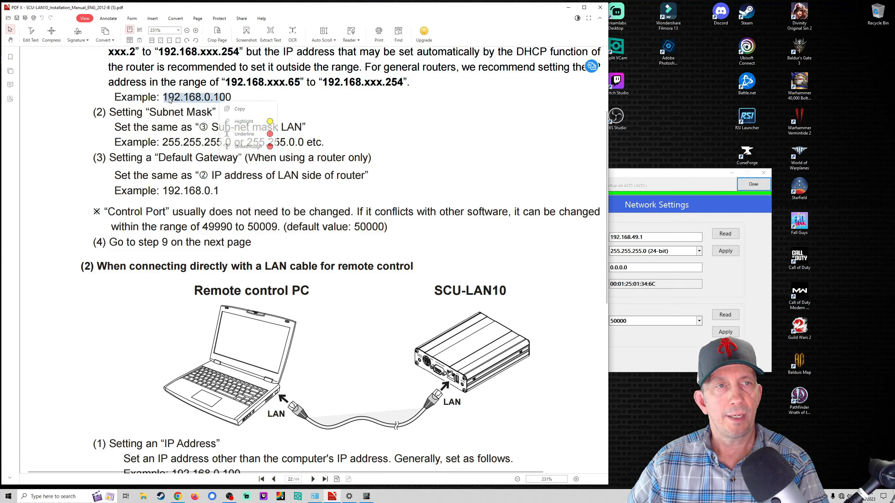
pyautogui.click(242, 98)
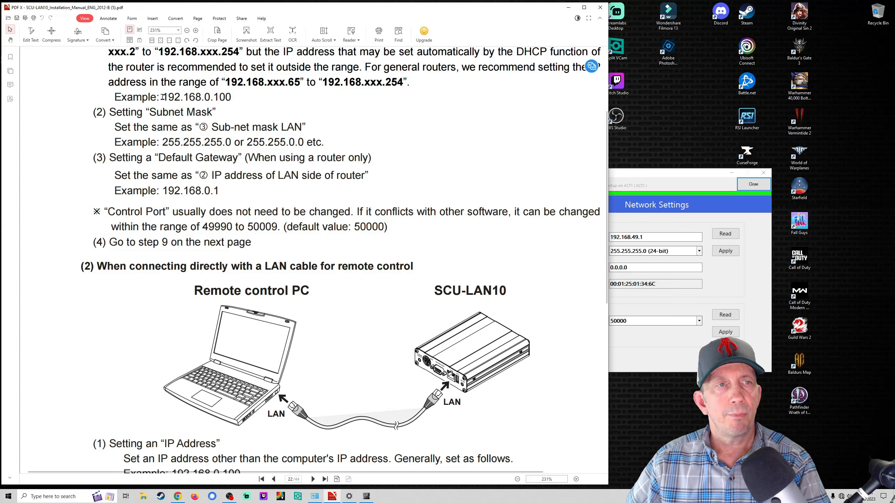
pyautogui.moveTo(164, 97); pyautogui.dragTo(209, 97)
pyautogui.click(246, 95)
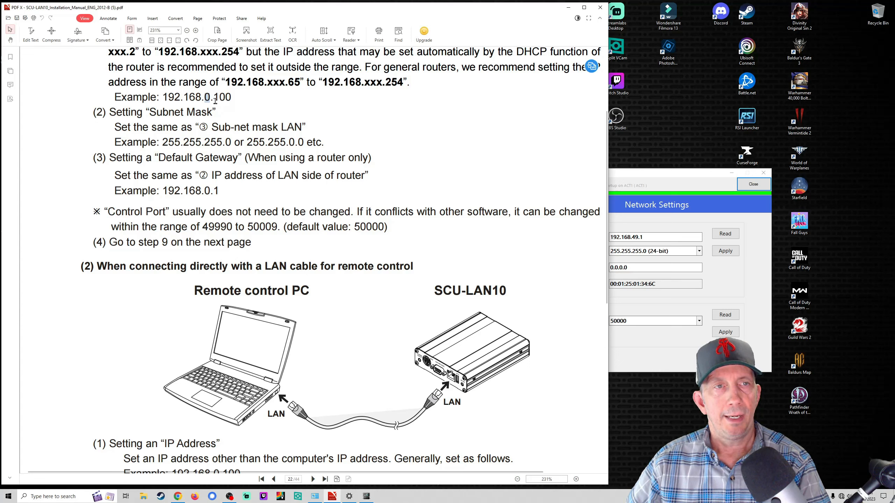
pyautogui.click(235, 100)
pyautogui.doubleClick(218, 98)
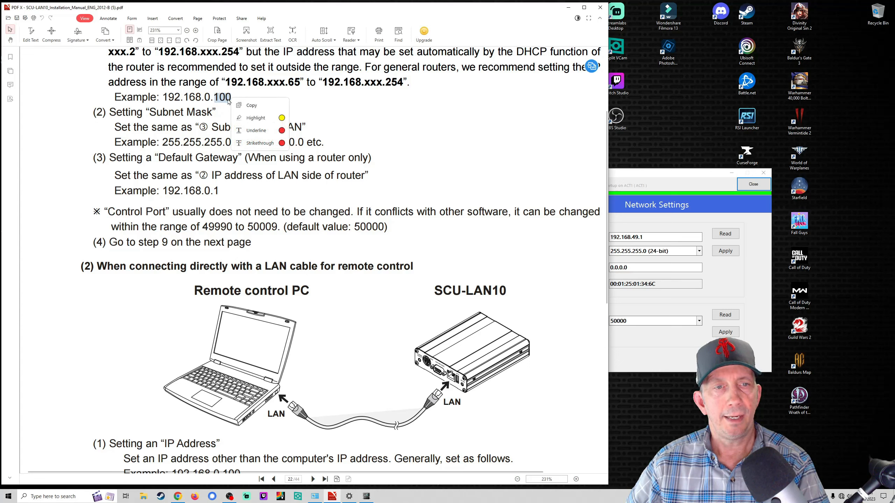
# Step: Edit the IP Address field, replacing the 49.1 ending with 1. toward 192.168.1
pyautogui.click(654, 180)
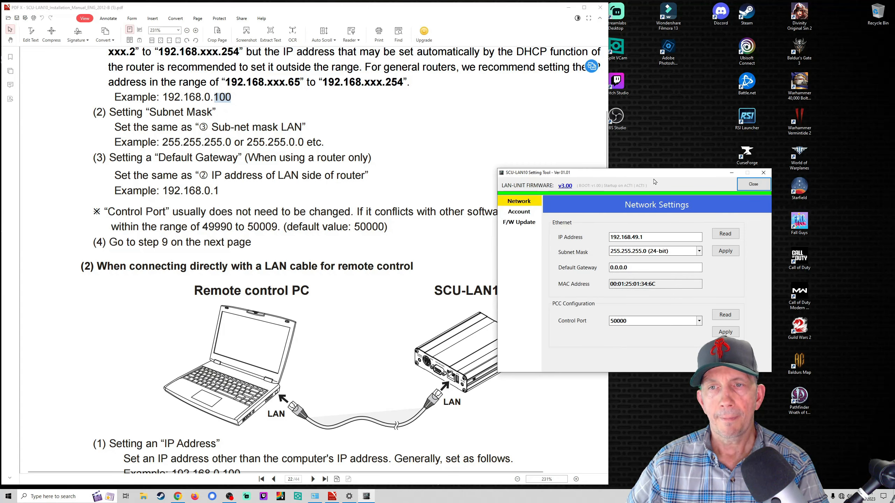
pyautogui.click(674, 239)
pyautogui.press('BackSpace')
pyautogui.press('BackSpace')
pyautogui.press('BackSpace')
pyautogui.press('BackSpace')
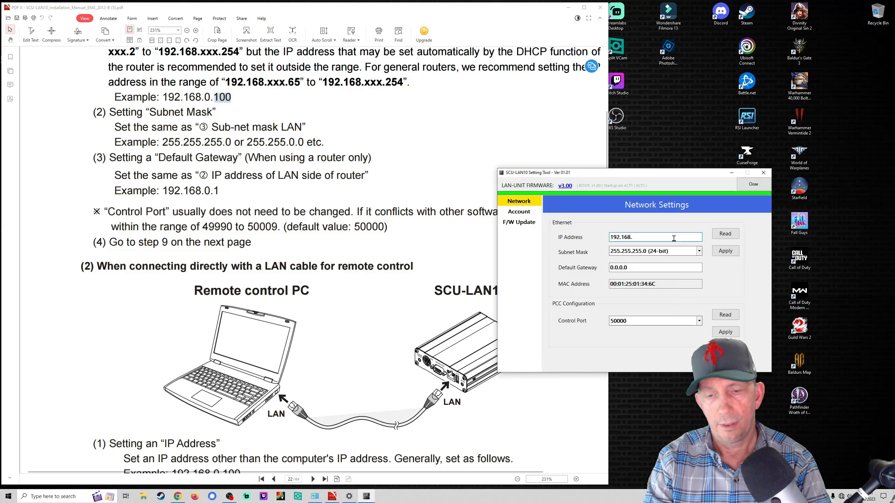
pyautogui.write('1.')
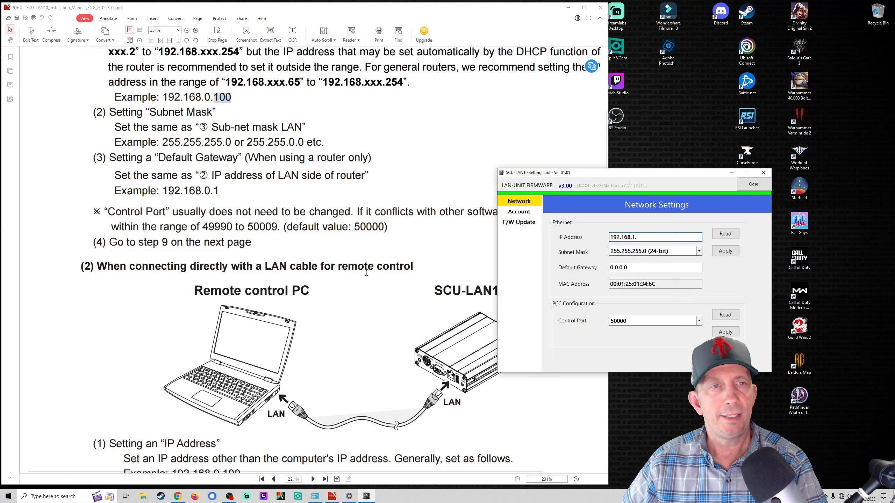
# Step: Scroll the manual to page 23's same-LAN router section and switch to the web browser
pyautogui.scroll(-5, 369, 327)
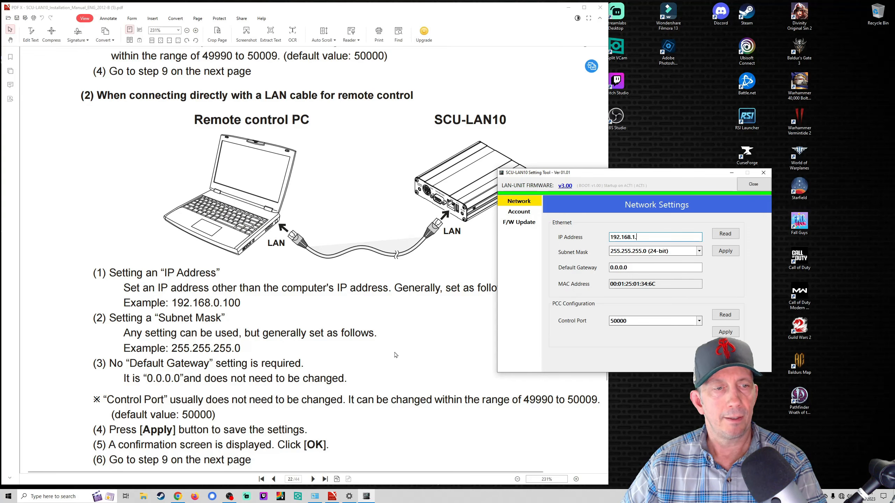
pyautogui.scroll(-5, 396, 355)
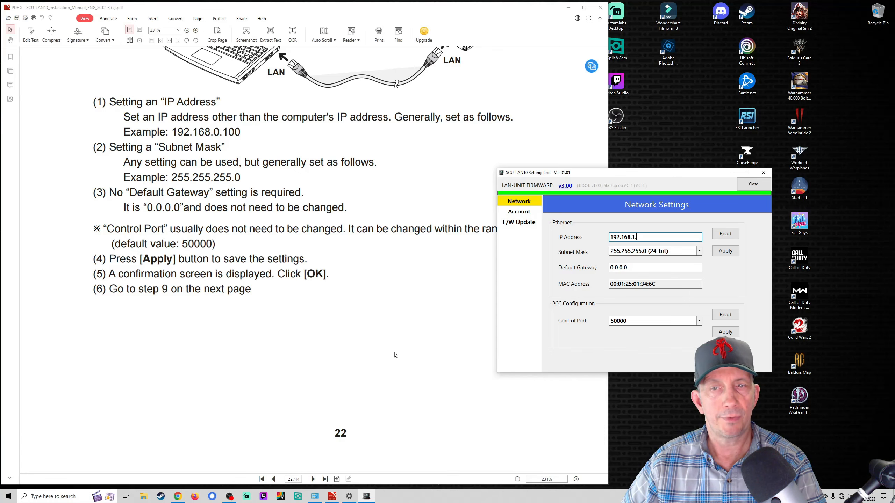
pyautogui.scroll(-8, 396, 355)
pyautogui.scroll(3, 396, 355)
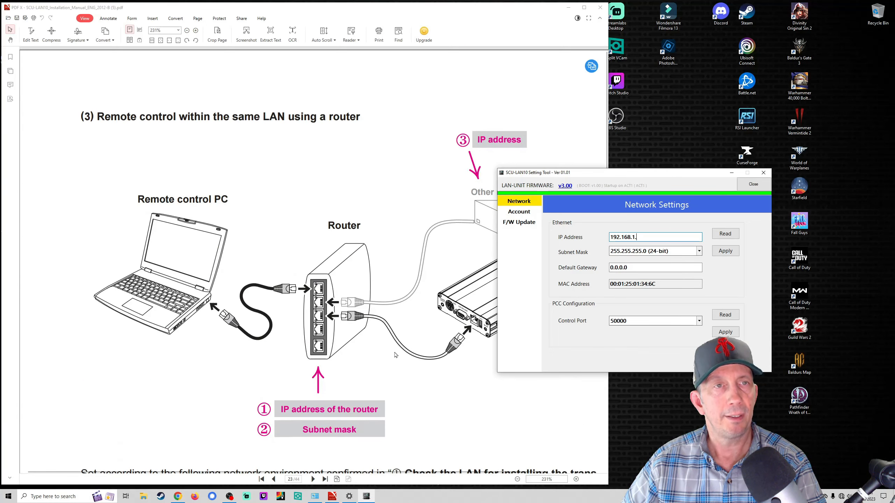
pyautogui.click(178, 496)
pyautogui.click(216, 8)
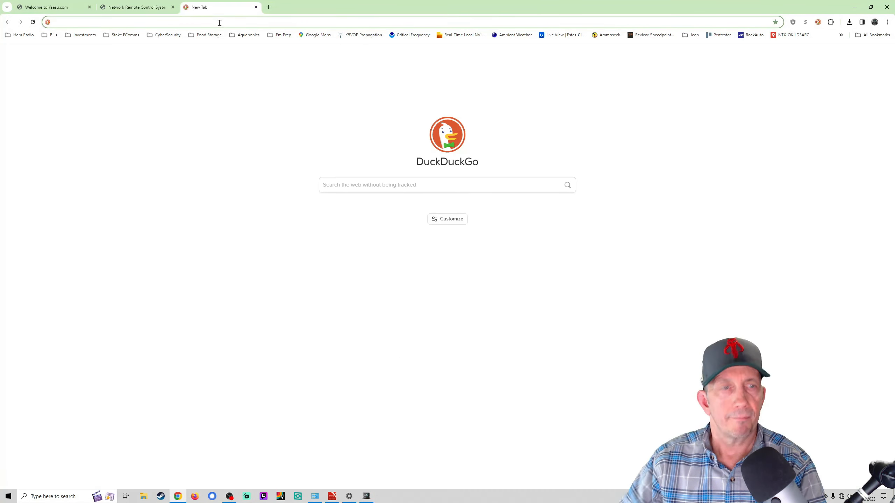
pyautogui.write('192.168.1.1')
pyautogui.press('Return')
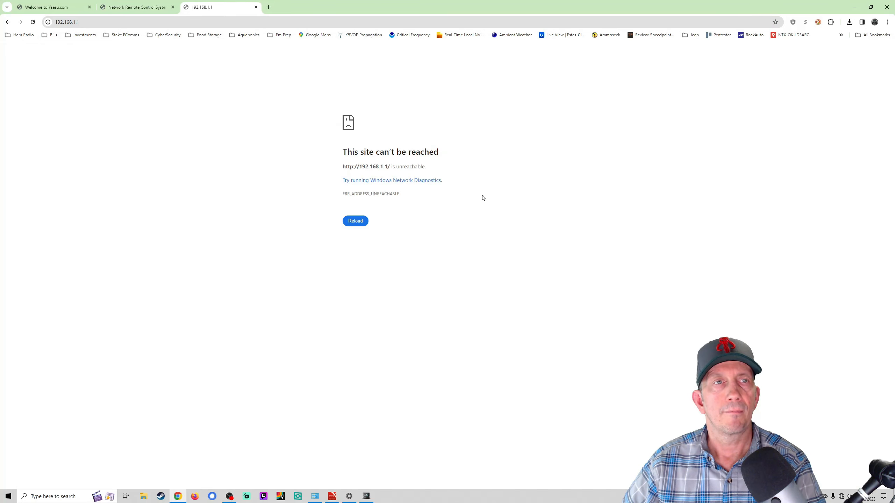
pyautogui.click(256, 6)
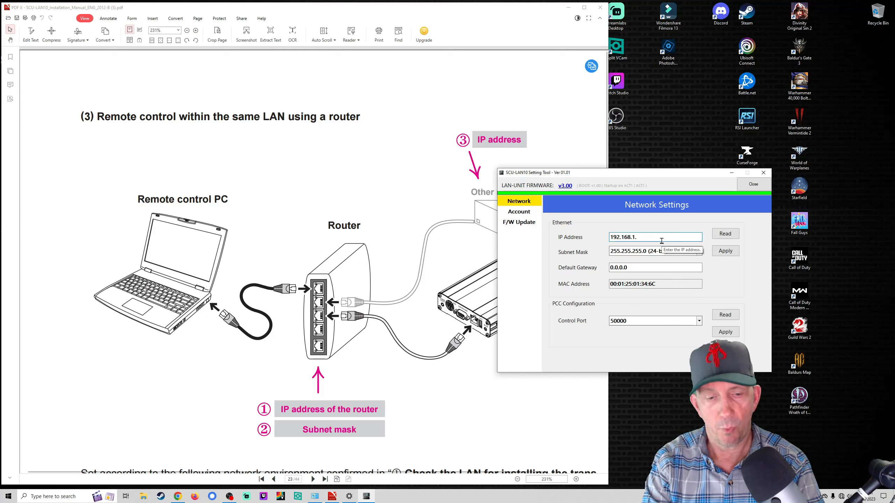
# Step: Complete the IP address as 192.168.1.100 and apply the new network settings
pyautogui.write('00')
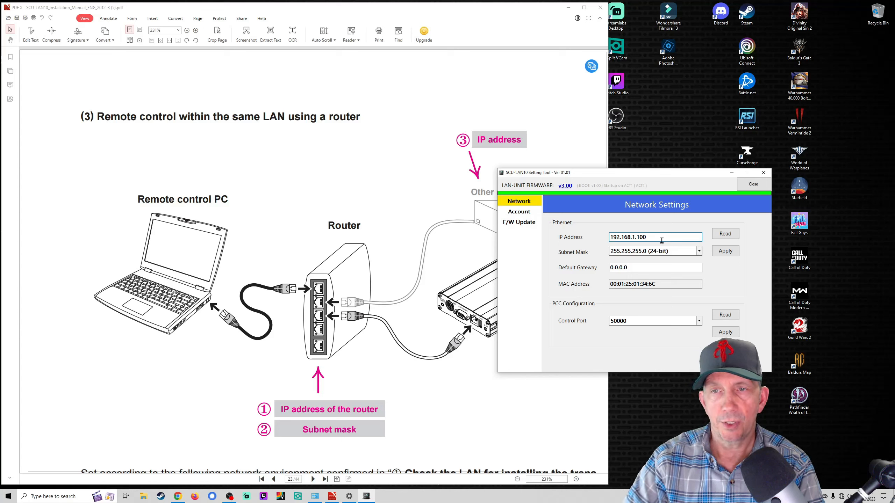
pyautogui.click(452, 373)
pyautogui.click(749, 206)
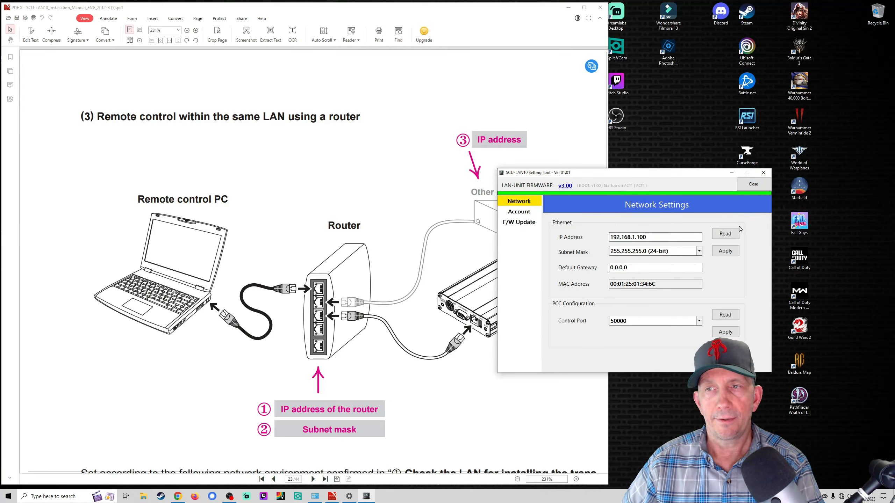
pyautogui.click(726, 252)
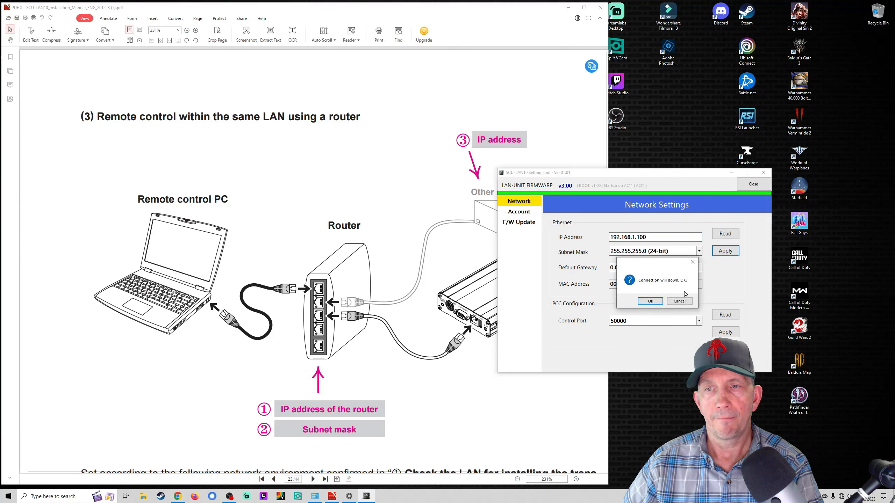
# Step: Check the manual's recommended address range, highlighting the xxx placeholder
pyautogui.click(374, 267)
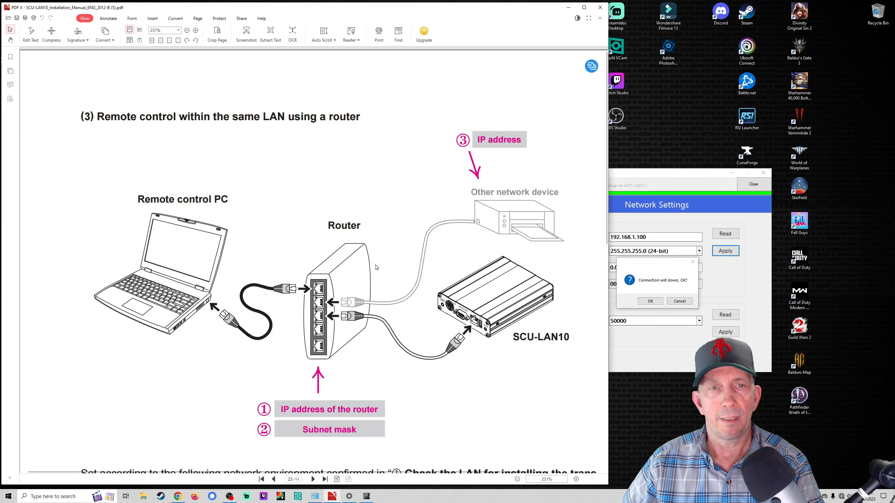
pyautogui.scroll(-6, 374, 267)
pyautogui.scroll(-5, 374, 267)
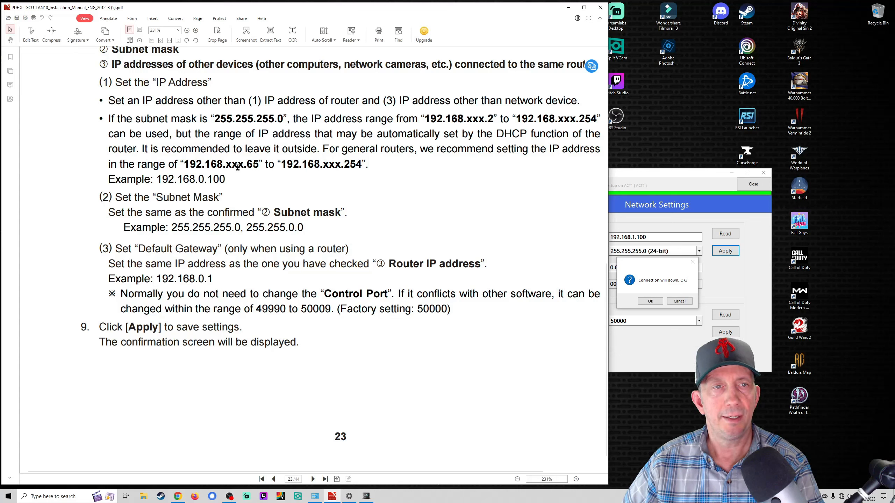
pyautogui.moveTo(226, 164); pyautogui.dragTo(243, 165)
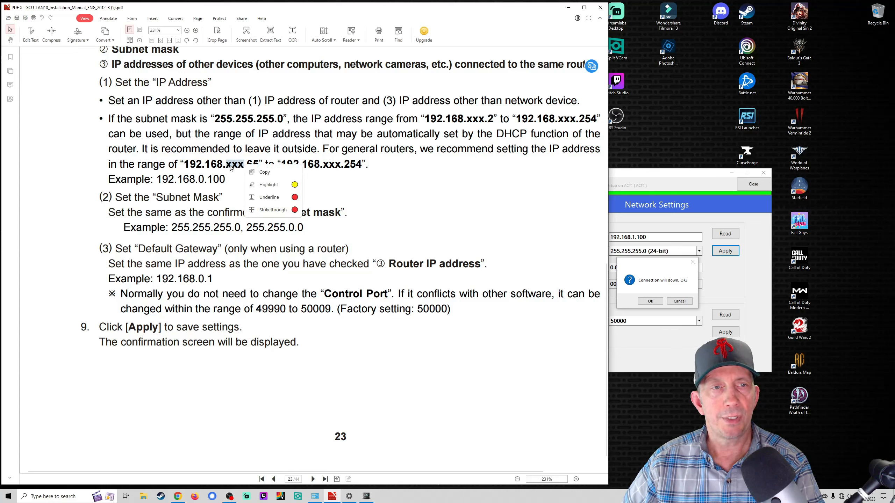
pyautogui.click(251, 168)
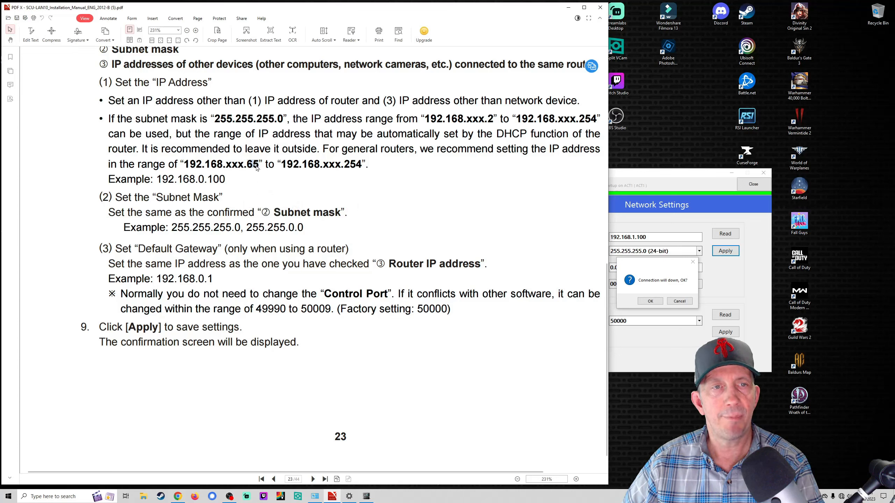
pyautogui.moveTo(257, 168); pyautogui.dragTo(258, 169)
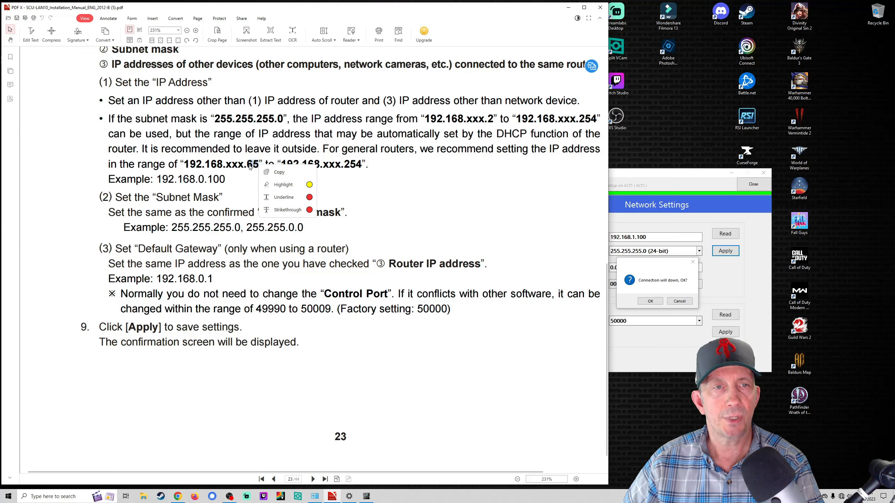
pyautogui.click(248, 165)
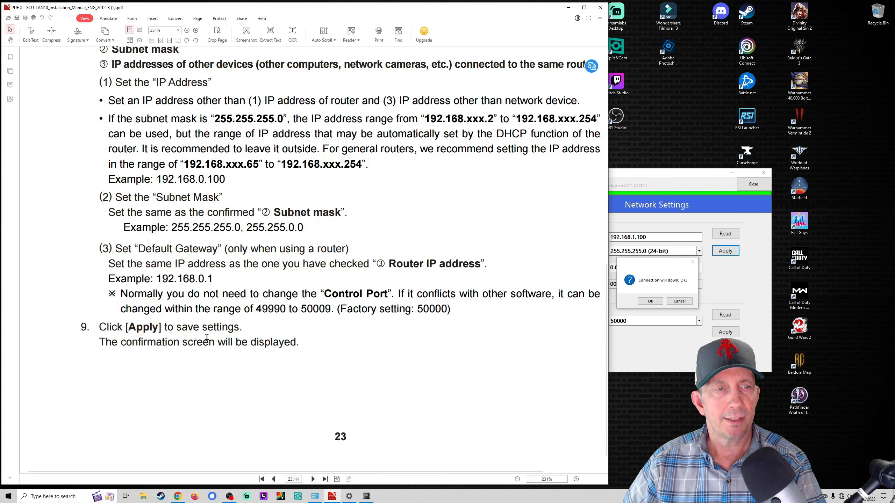
# Step: Scroll the manual to Account Settings and bring the Setting Tool back in front
pyautogui.scroll(-10, 330, 349)
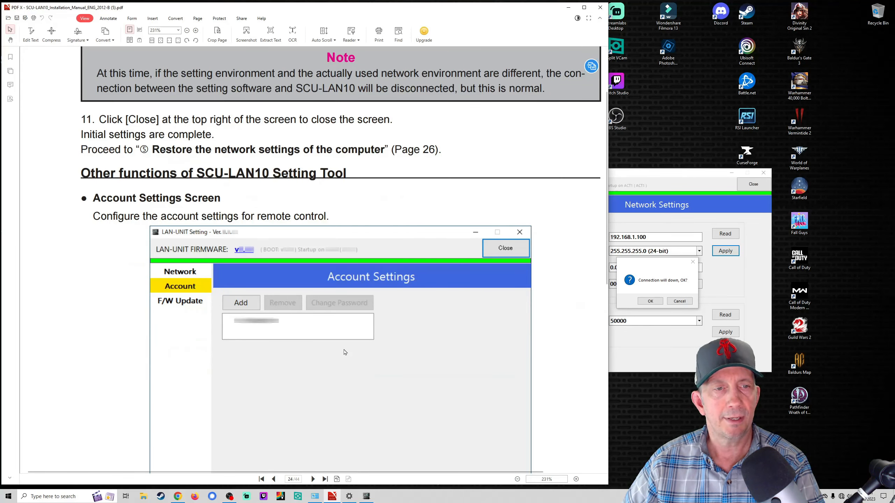
pyautogui.scroll(-3, 345, 352)
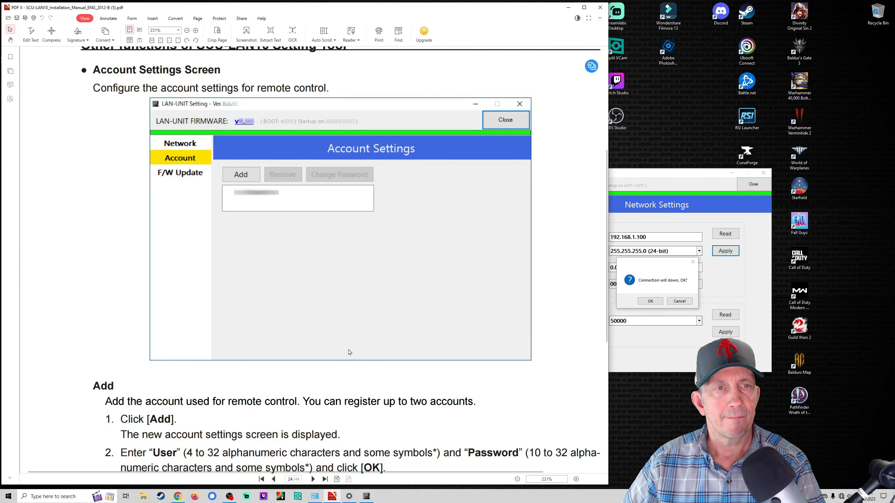
pyautogui.scroll(-3, 349, 352)
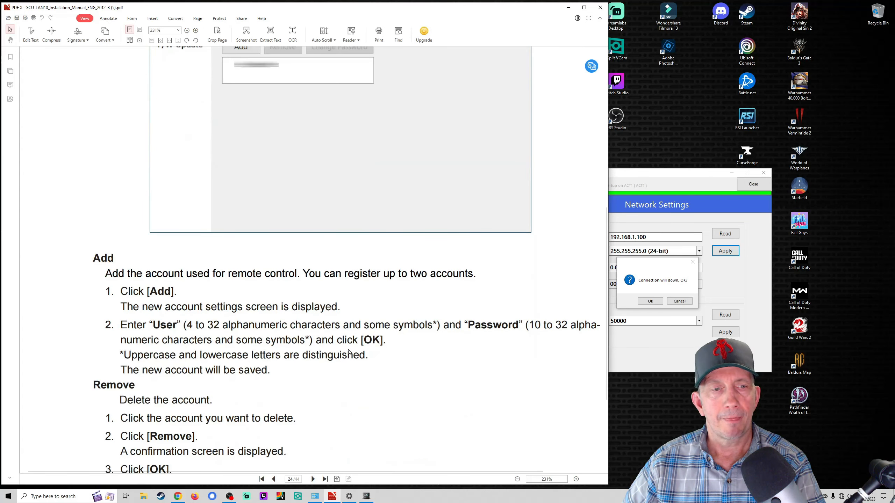
pyautogui.click(623, 238)
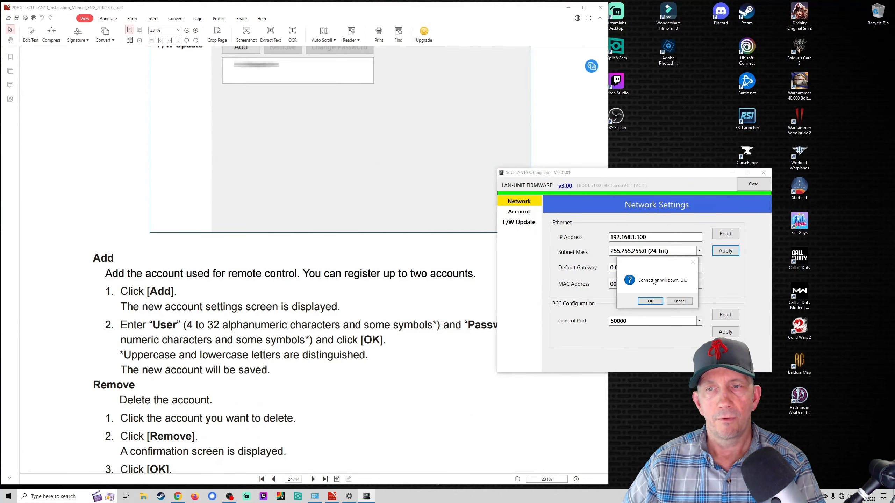
# Step: Cancel the connection-down confirmation, review the Account and F/W Update pages, and return to Network
pyautogui.click(673, 302)
pyautogui.click(527, 216)
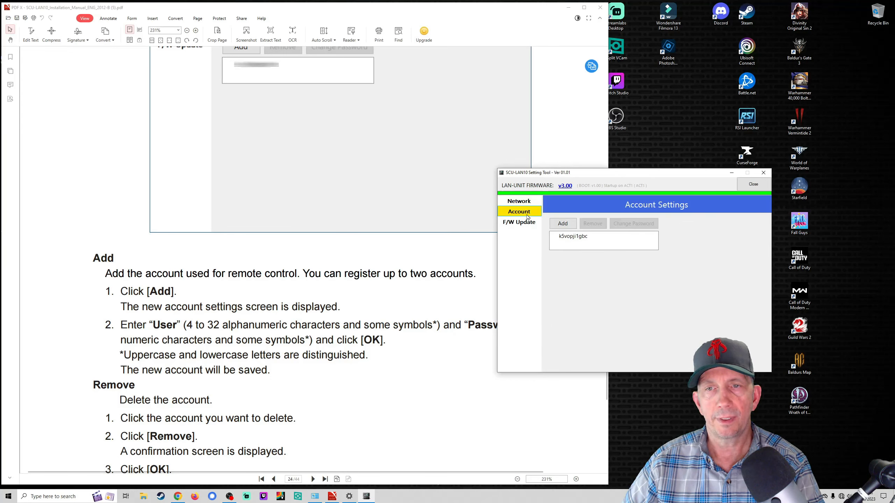
pyautogui.click(575, 238)
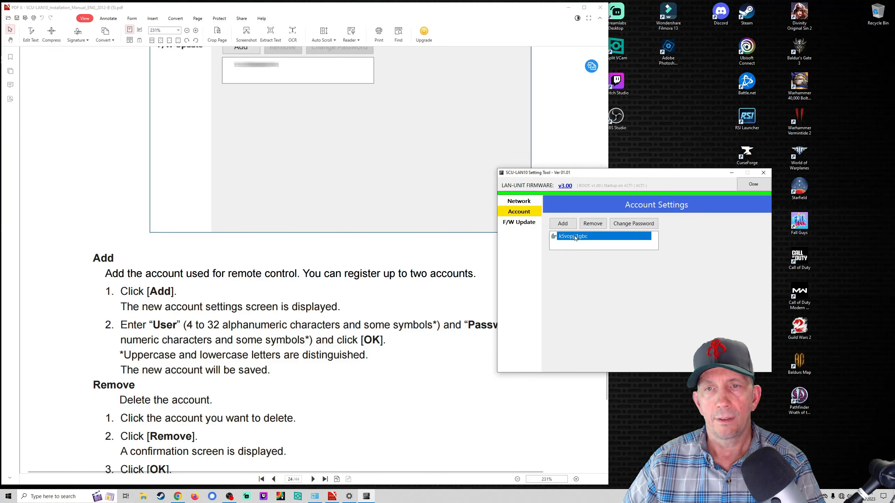
pyautogui.click(527, 223)
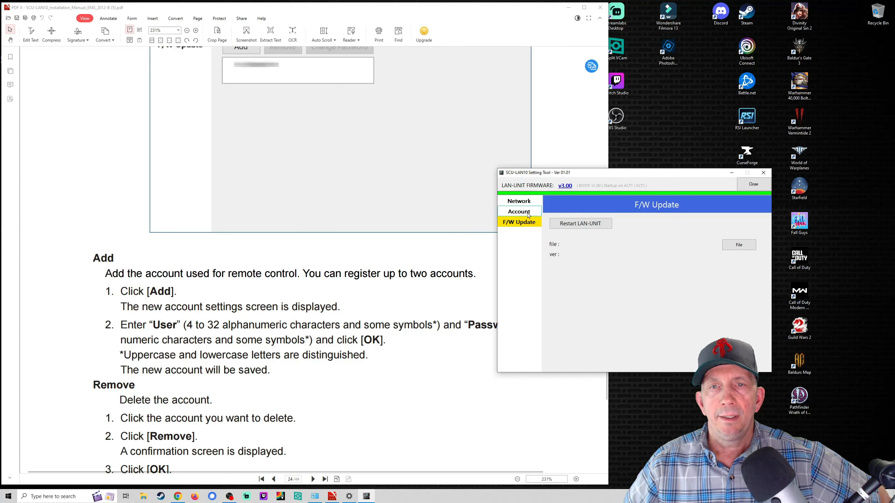
pyautogui.click(527, 202)
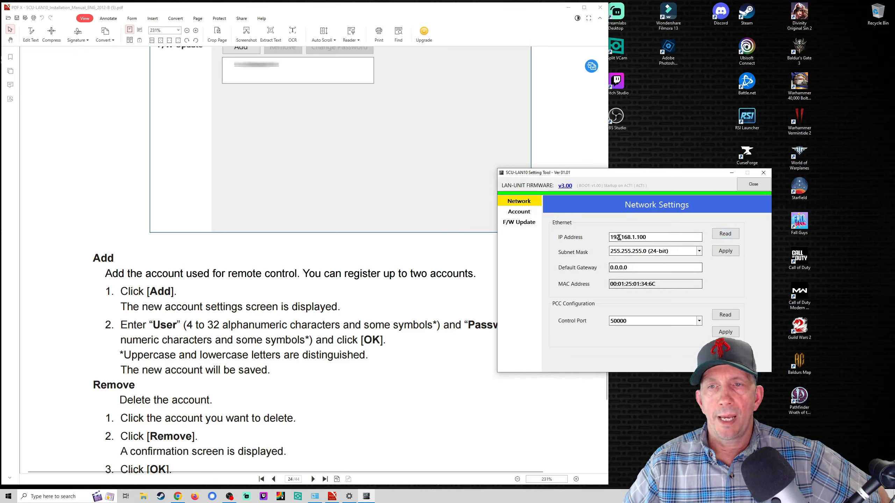
# Step: Copy the unit's MAC address, select it again, and go to the F/W Update page
pyautogui.click(654, 238)
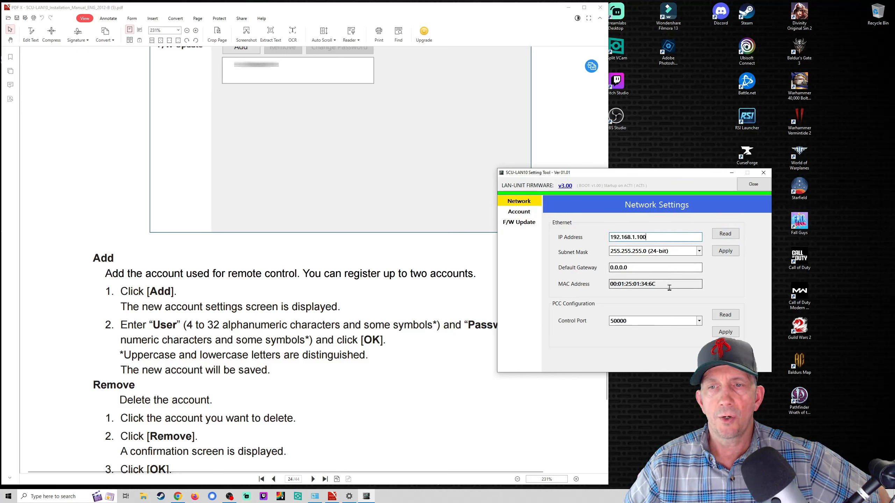
pyautogui.moveTo(656, 285); pyautogui.dragTo(605, 285)
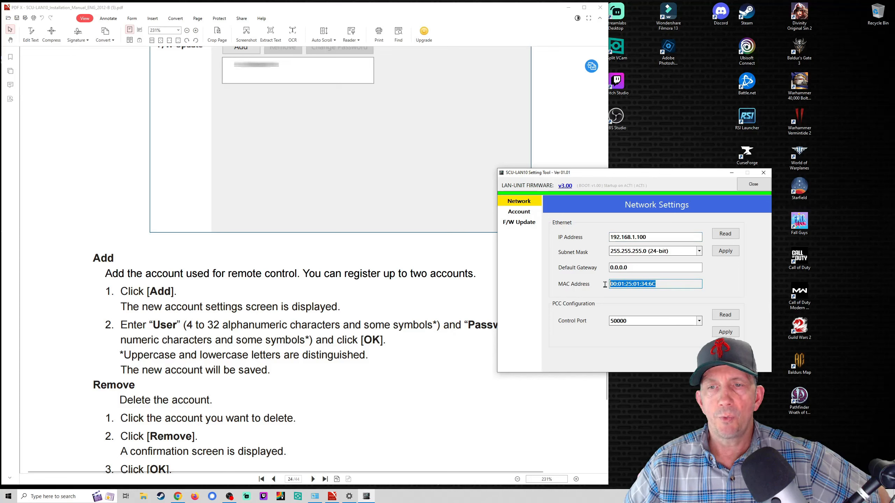
pyautogui.rightClick(646, 285)
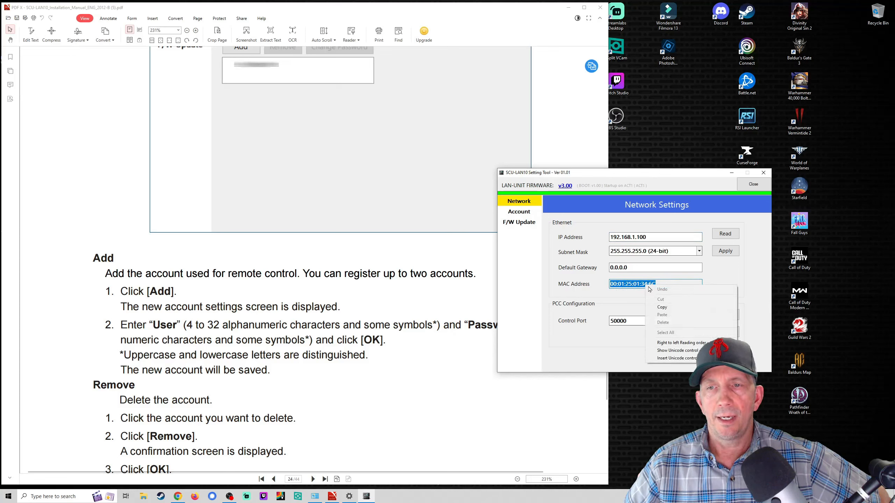
pyautogui.click(662, 309)
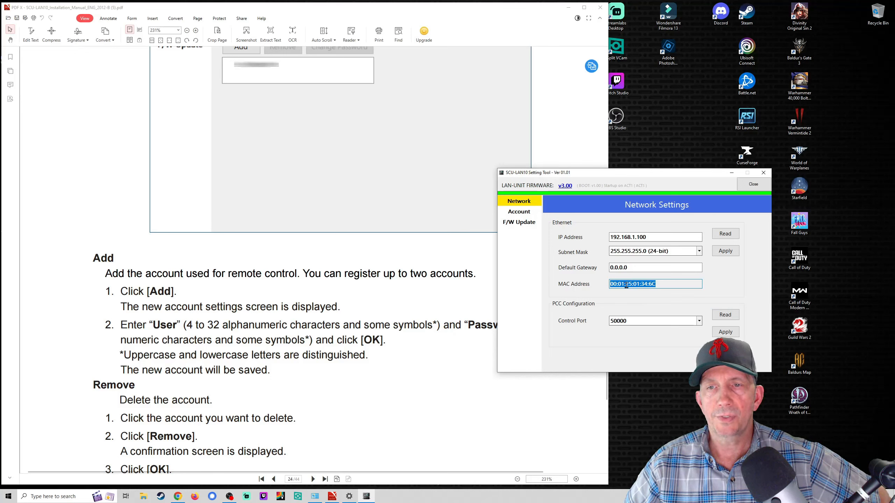
pyautogui.click(652, 238)
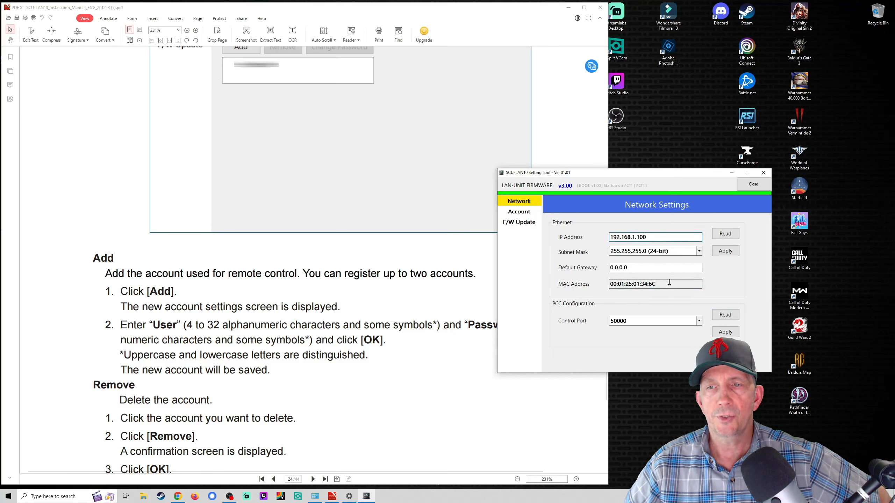
pyautogui.moveTo(658, 284); pyautogui.dragTo(604, 286)
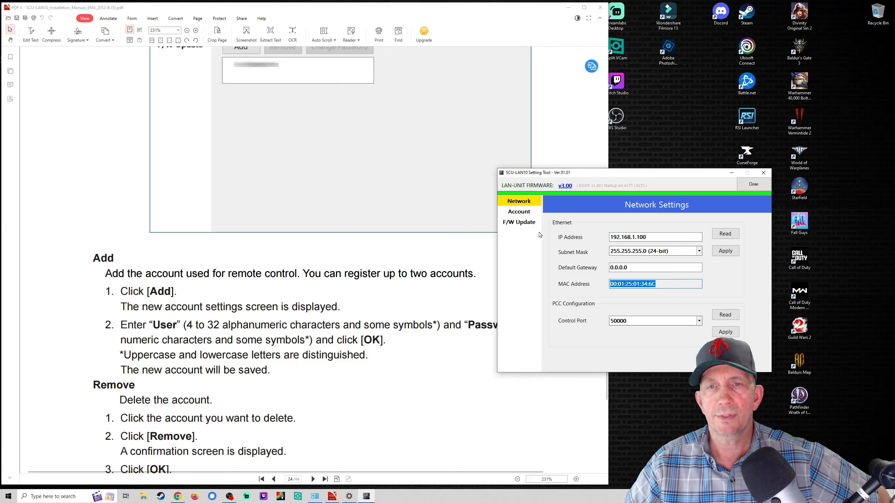
pyautogui.click(525, 225)
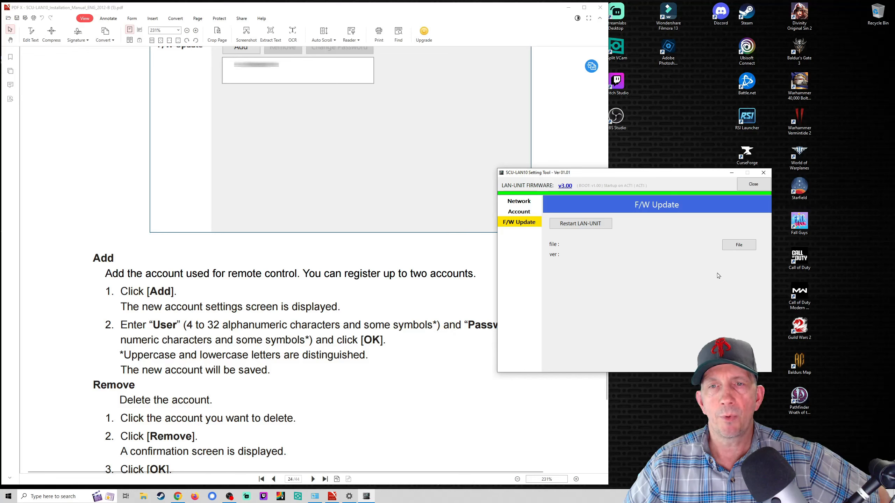
# Step: Browse for a firmware file in the Downloads SCU-LAN10_Software_V0300 and V0200 (1) folders
pyautogui.click(737, 246)
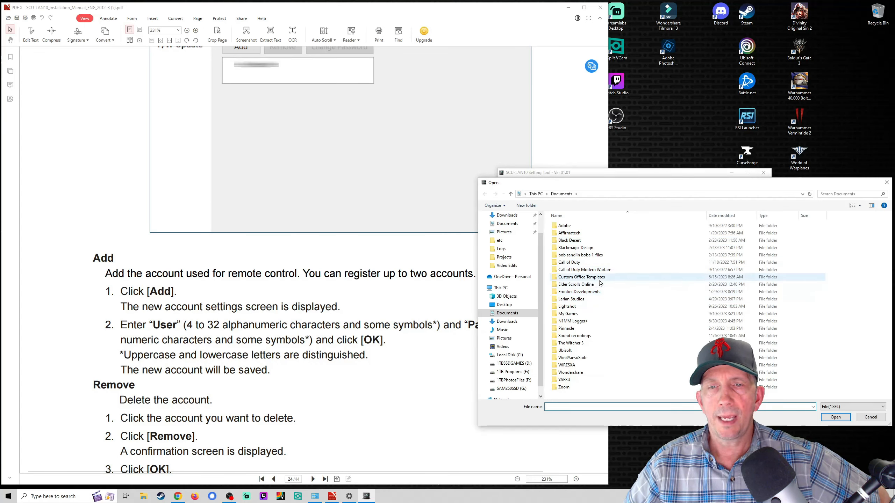
pyautogui.scroll(1, 512, 293)
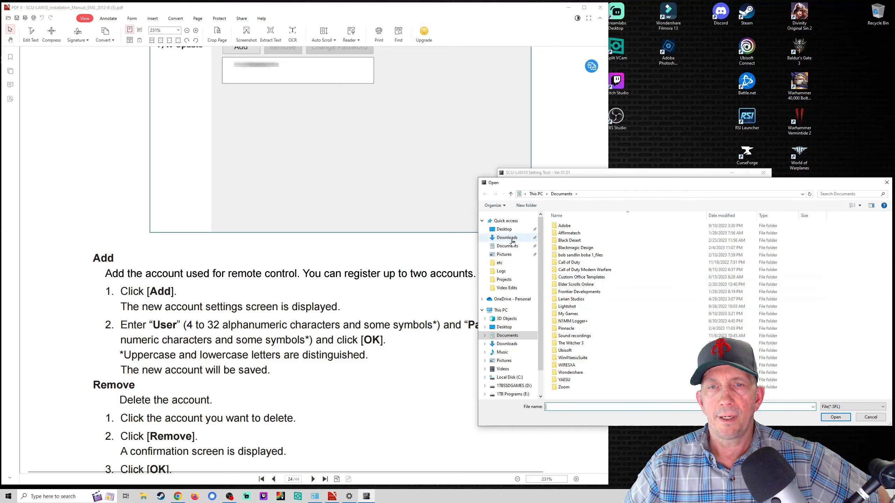
pyautogui.click(509, 230)
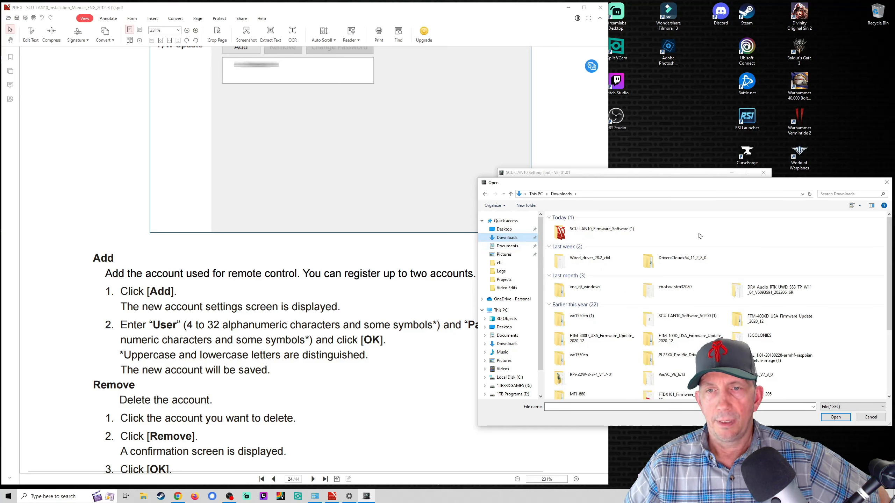
pyautogui.doubleClick(566, 234)
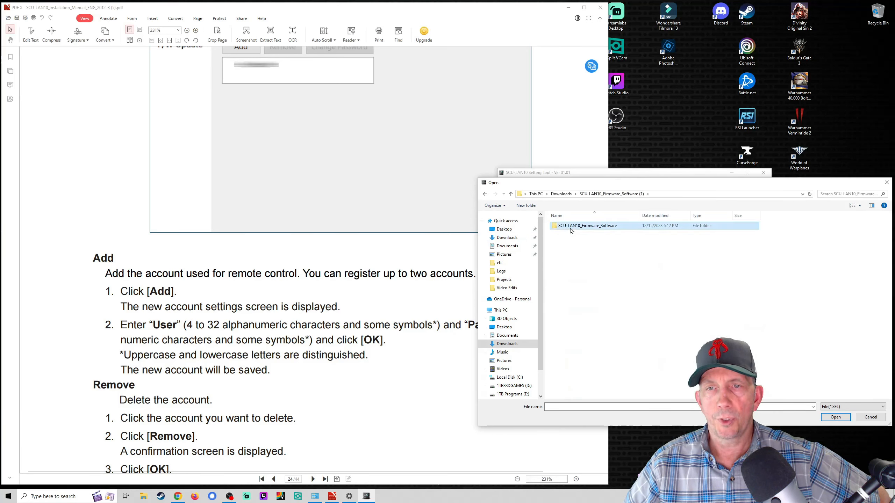
pyautogui.doubleClick(569, 228)
pyautogui.doubleClick(572, 228)
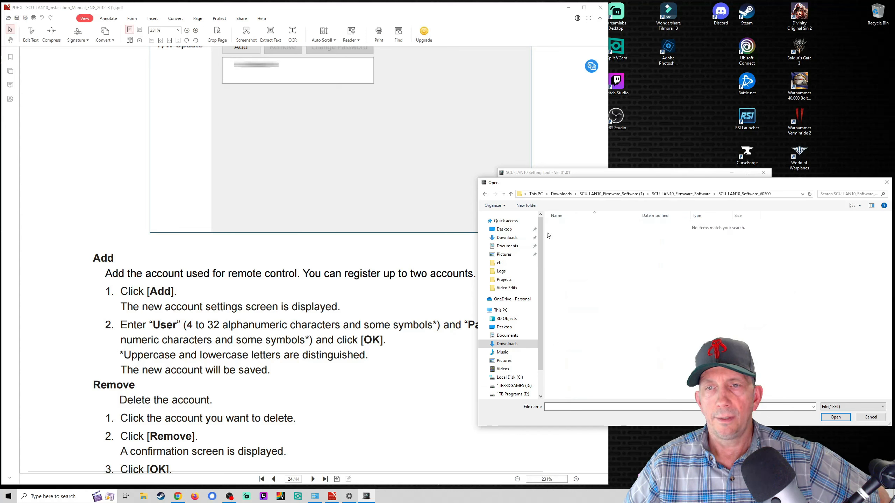
pyautogui.click(508, 237)
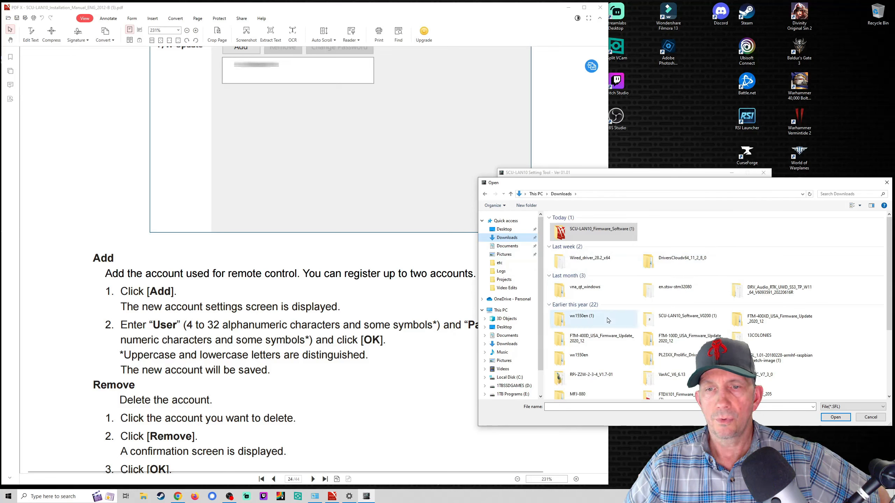
pyautogui.doubleClick(697, 323)
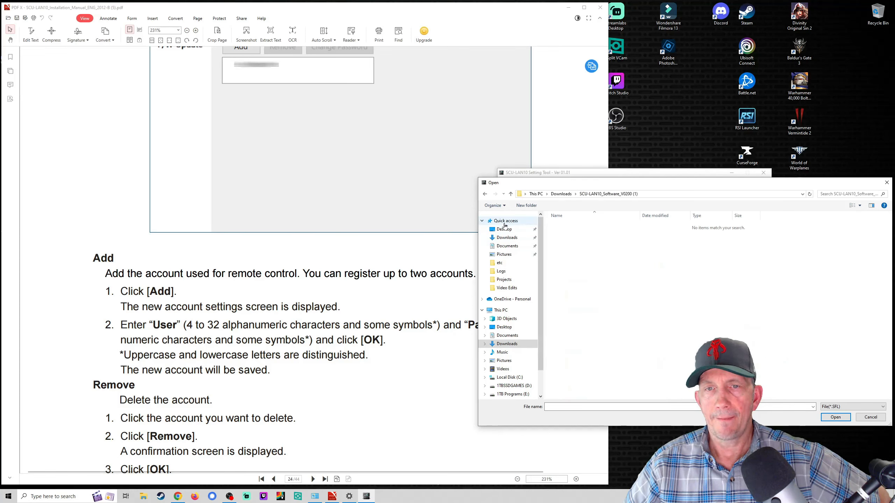
# Step: Check the Desktop, then revisit the empty SCU-LAN10_Software_V0300 folder and back out to Downloads
pyautogui.click(482, 221)
pyautogui.click(486, 195)
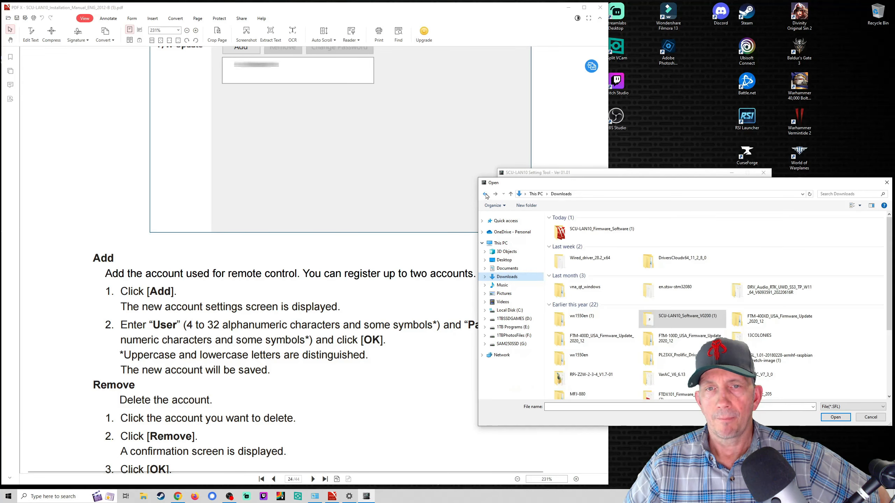
pyautogui.click(516, 277)
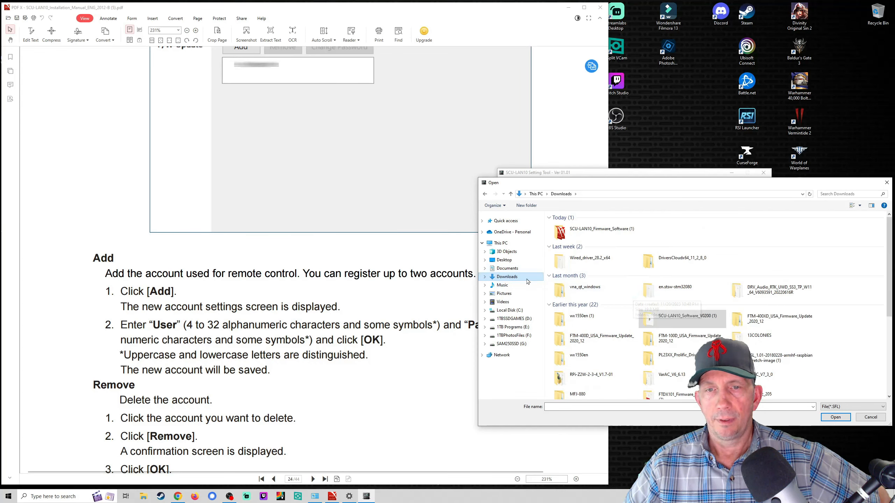
pyautogui.click(504, 260)
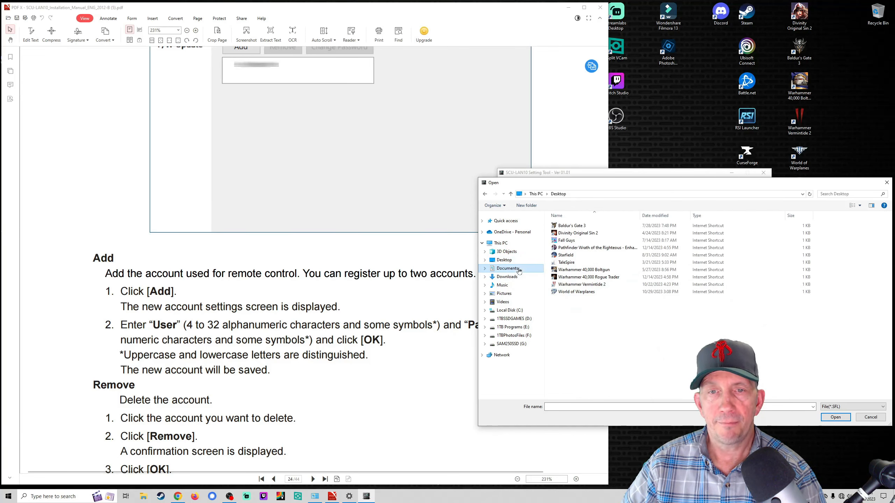
pyautogui.click(507, 277)
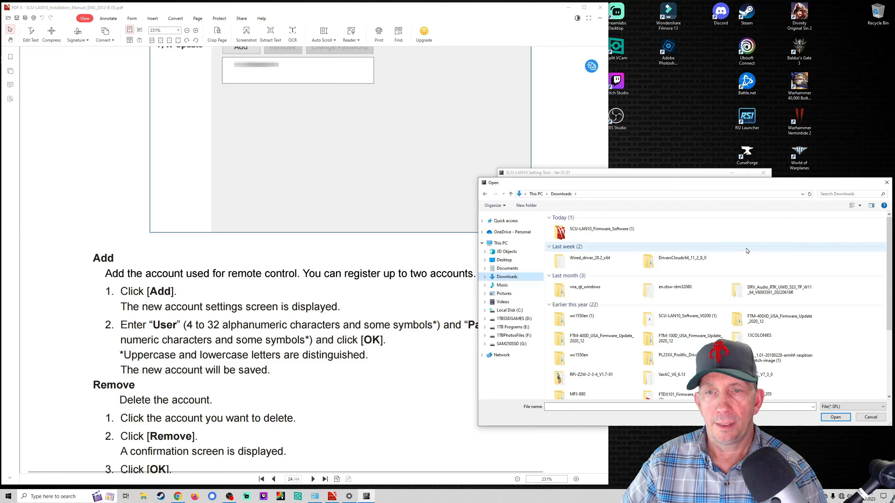
pyautogui.doubleClick(571, 233)
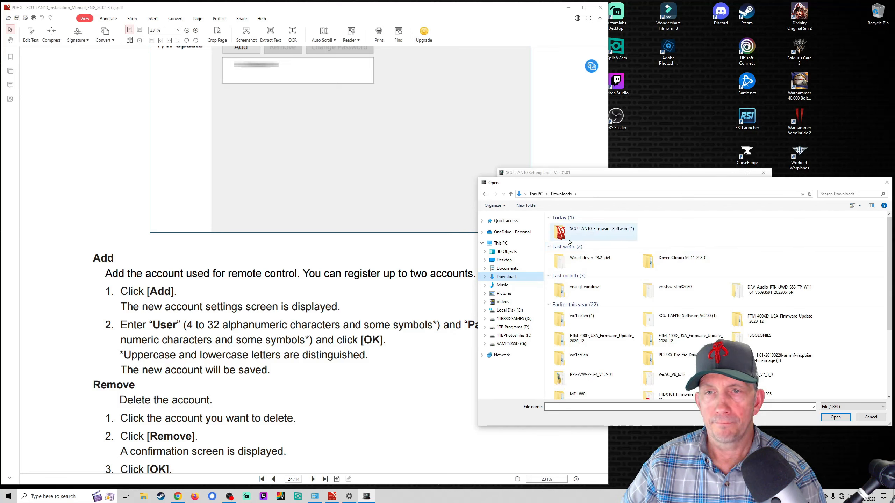
pyautogui.doubleClick(582, 226)
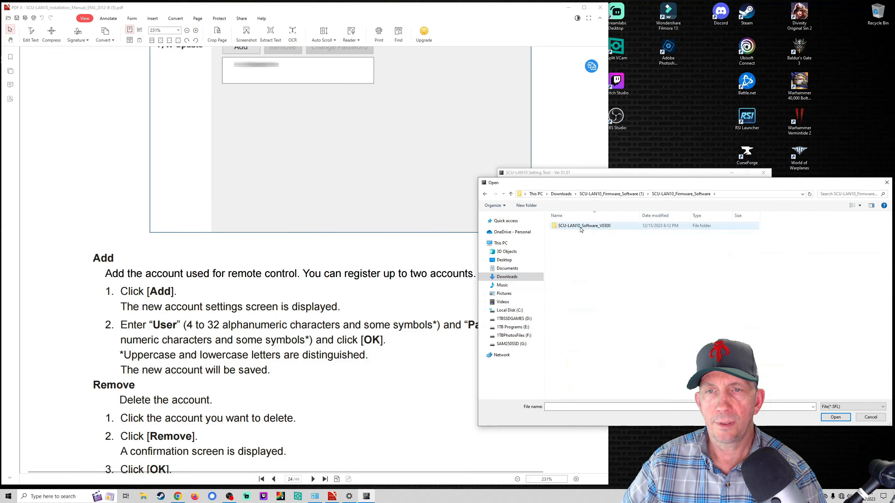
pyautogui.doubleClick(582, 228)
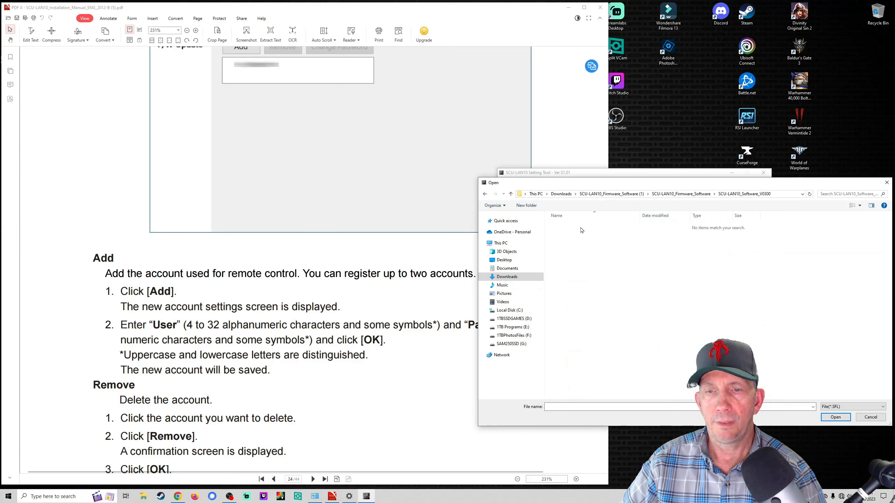
pyautogui.click(485, 195)
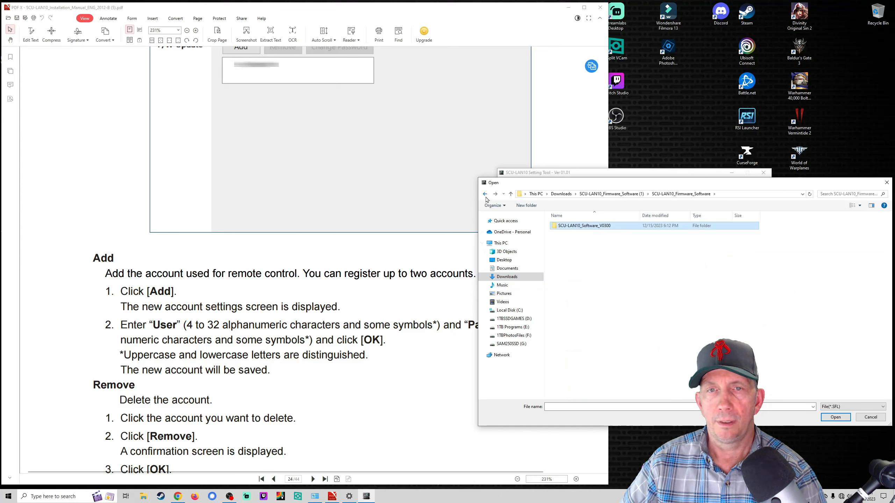
pyautogui.click(485, 195)
pyautogui.click(486, 196)
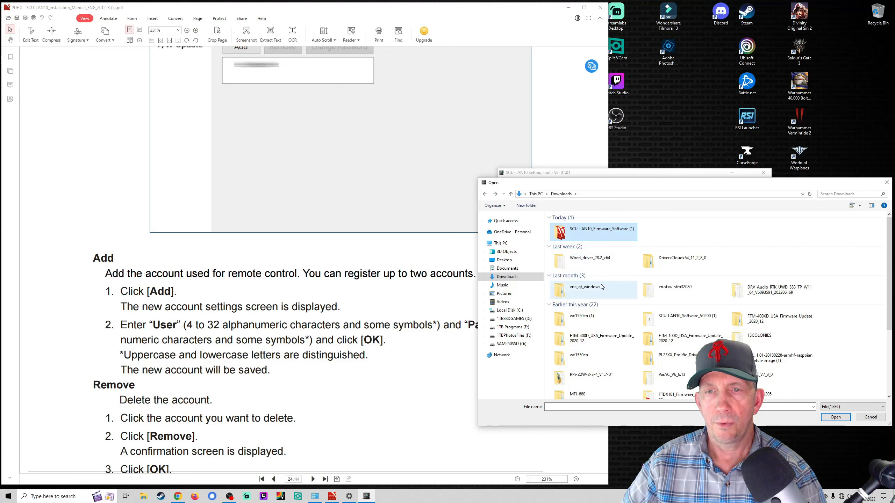
# Step: Search 3D Objects, Documents and SCU-LAN10_Software_V0200 (1) for the firmware file
pyautogui.click(505, 221)
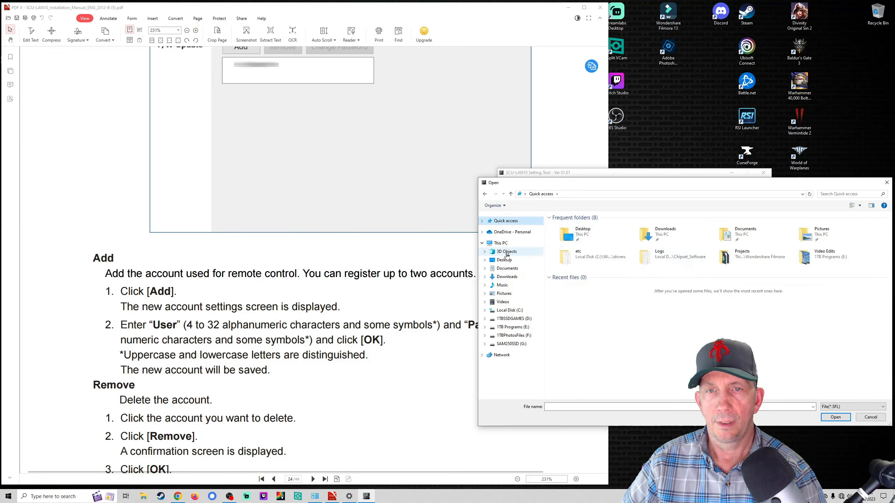
pyautogui.click(507, 251)
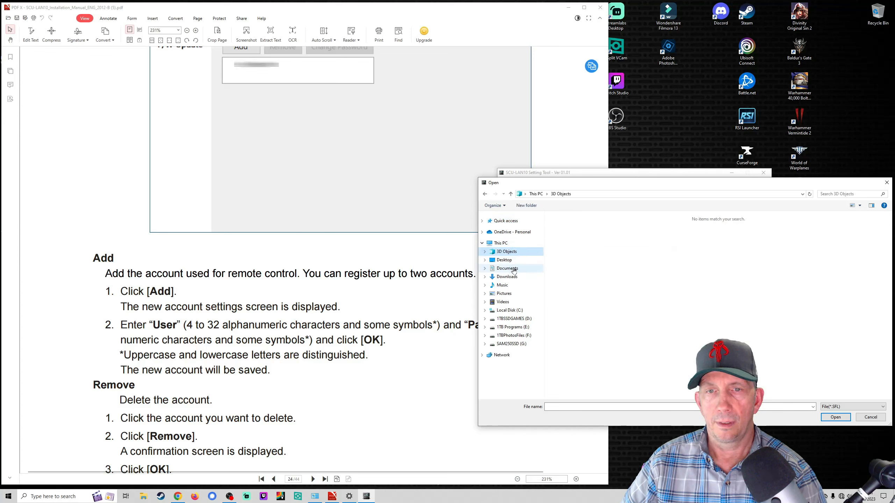
pyautogui.click(507, 268)
pyautogui.click(511, 277)
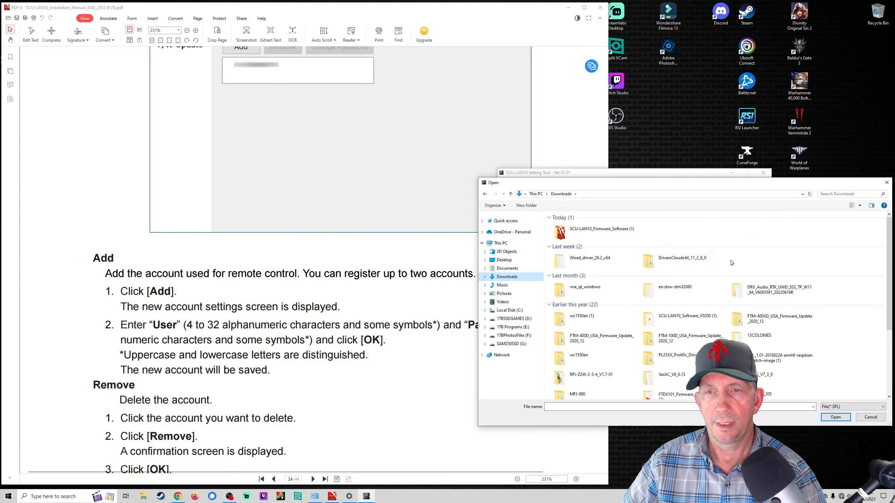
pyautogui.doubleClick(688, 319)
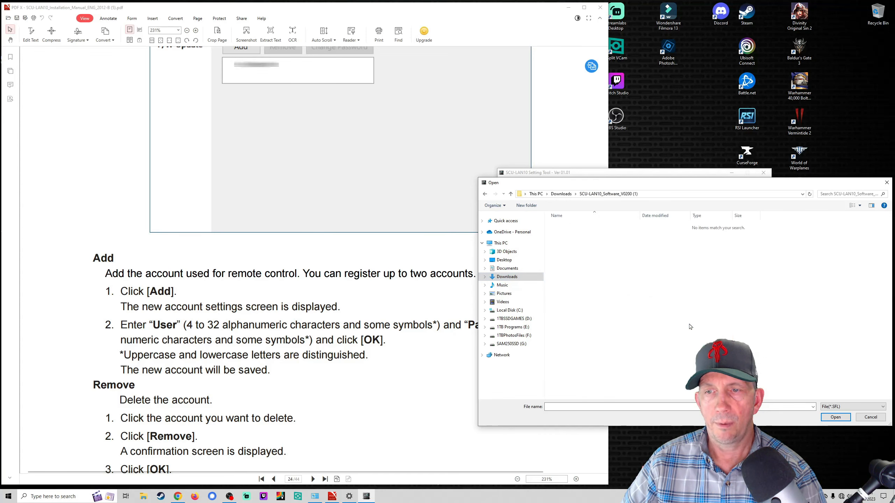
pyautogui.click(485, 194)
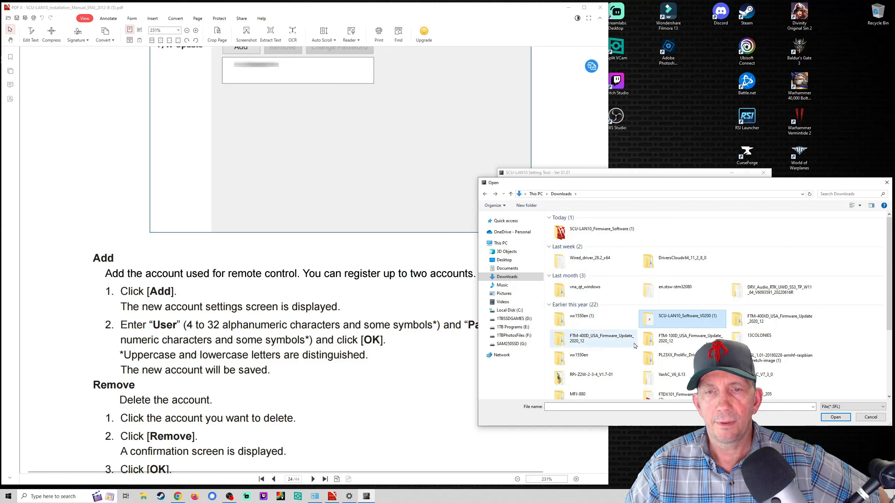
pyautogui.scroll(-3, 645, 360)
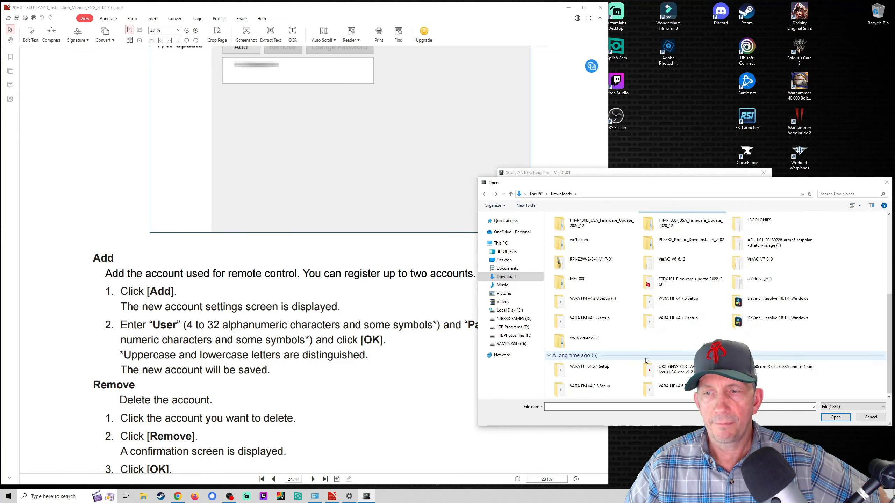
pyautogui.click(508, 269)
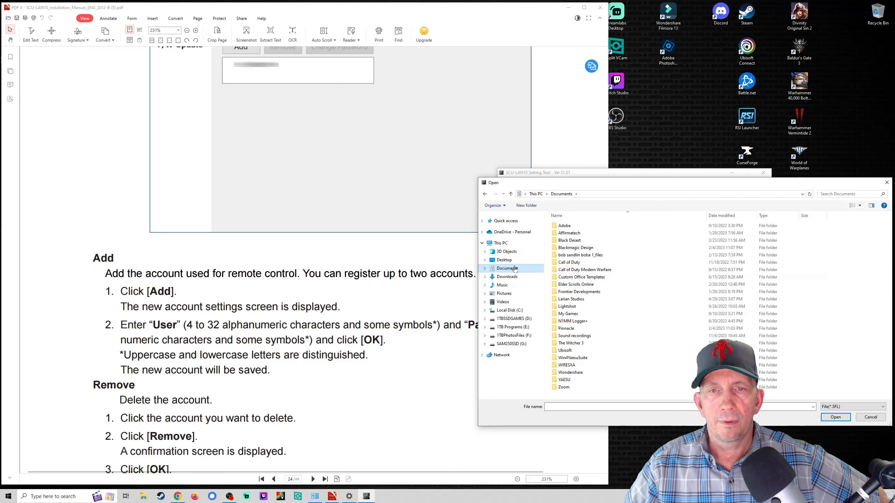
pyautogui.click(509, 277)
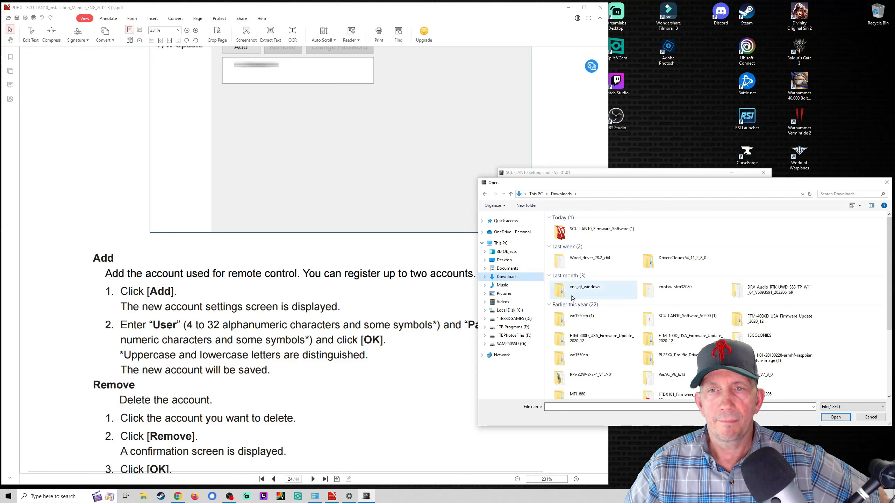
# Step: Check Local Disk (C:) and its Users folder, then cancel the file browser
pyautogui.click(510, 310)
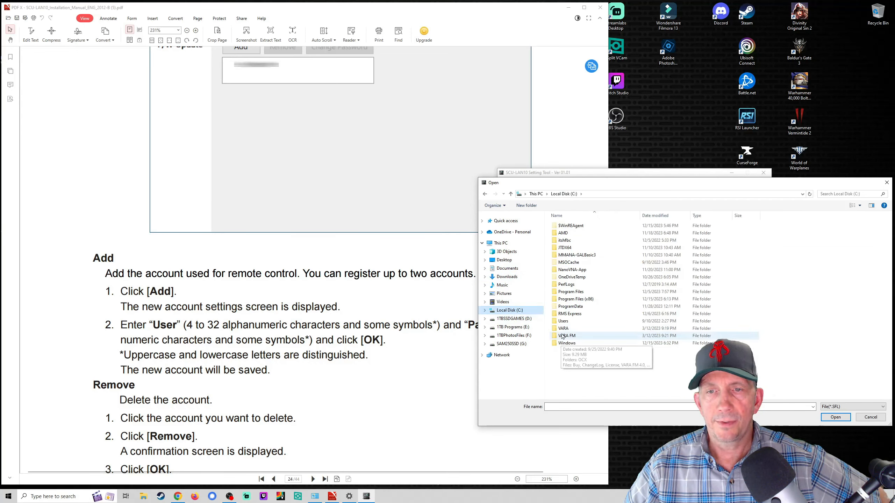
pyautogui.doubleClick(572, 322)
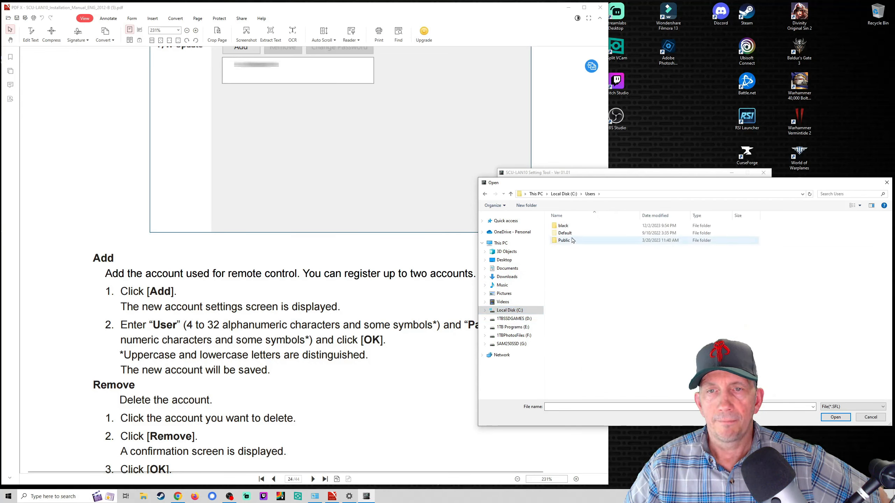
pyautogui.click(506, 310)
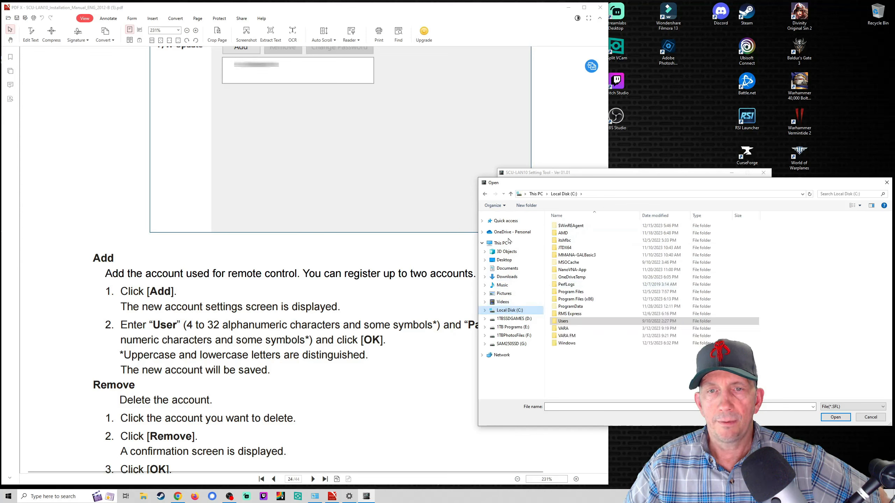
pyautogui.click(508, 278)
pyautogui.click(869, 420)
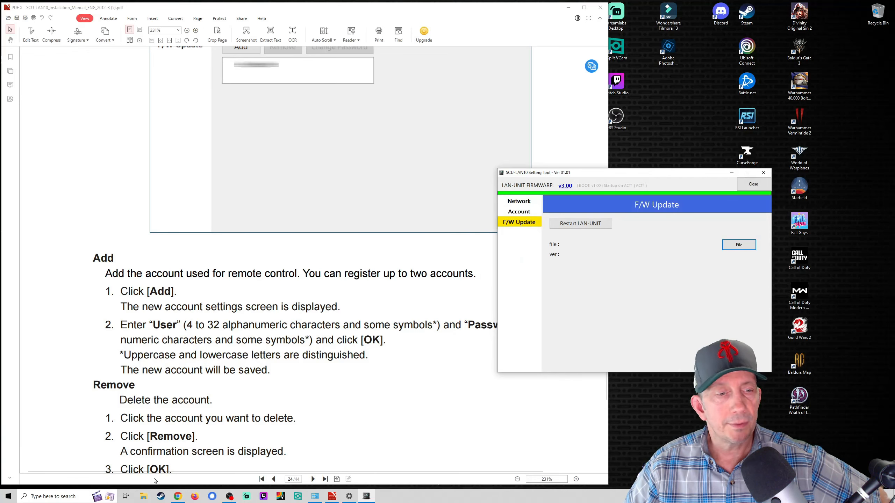
# Step: Open the SCU-LAN10_Firmware_update_202310 archive from Recent files and drag SCU-LAN10_LAN_V0300.SFL to the desktop
pyautogui.click(144, 498)
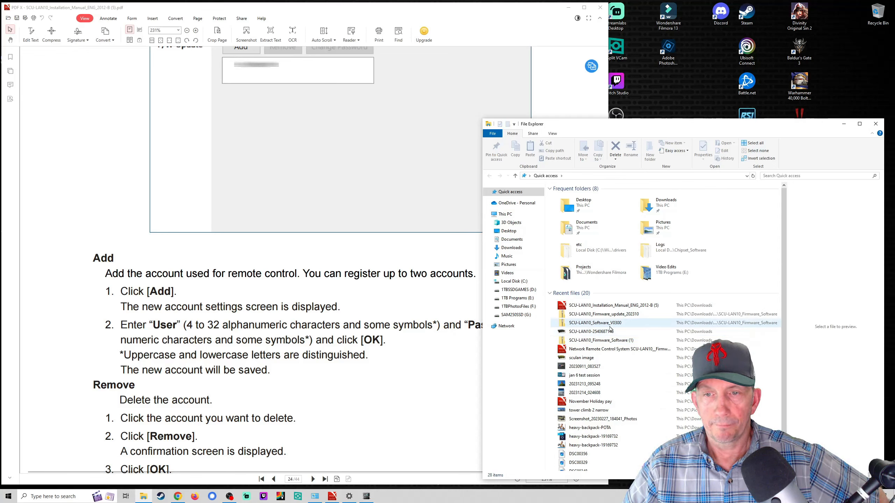
pyautogui.doubleClick(615, 314)
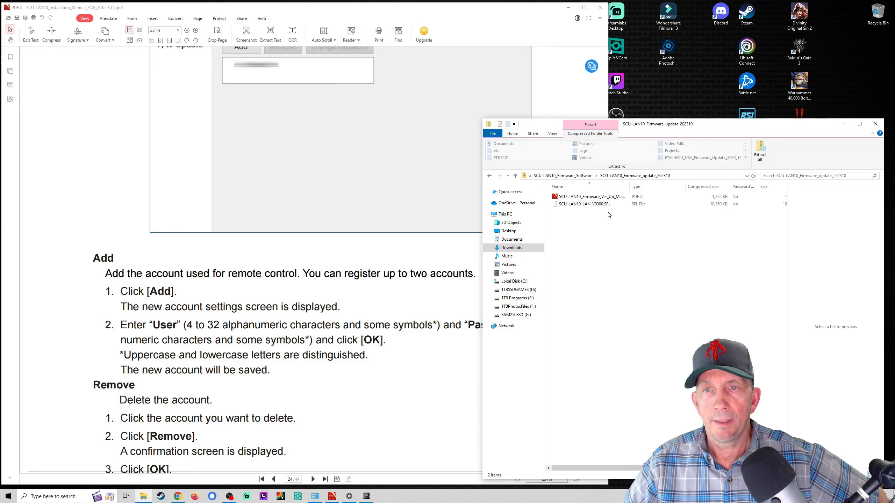
pyautogui.click(489, 178)
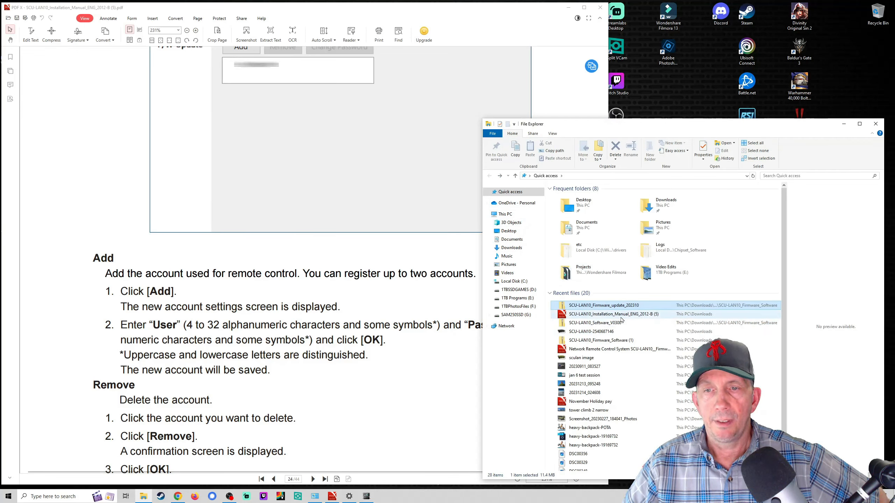
pyautogui.doubleClick(617, 306)
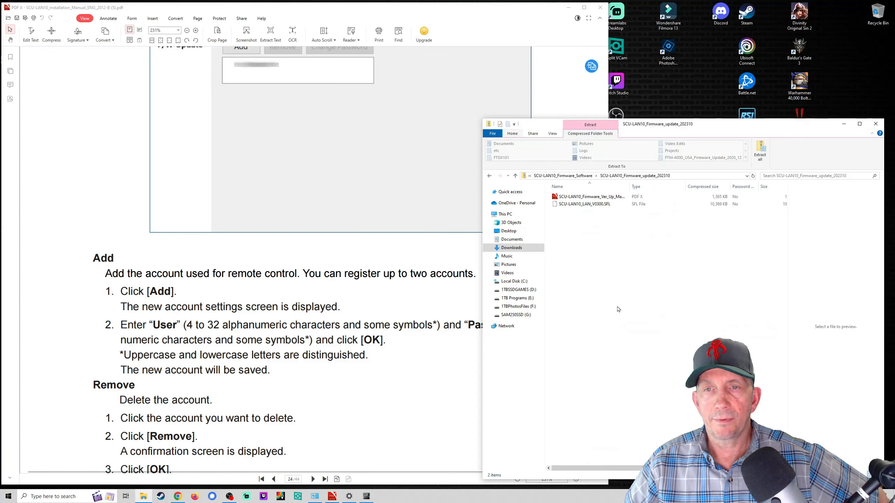
pyautogui.moveTo(577, 206); pyautogui.dragTo(660, 108)
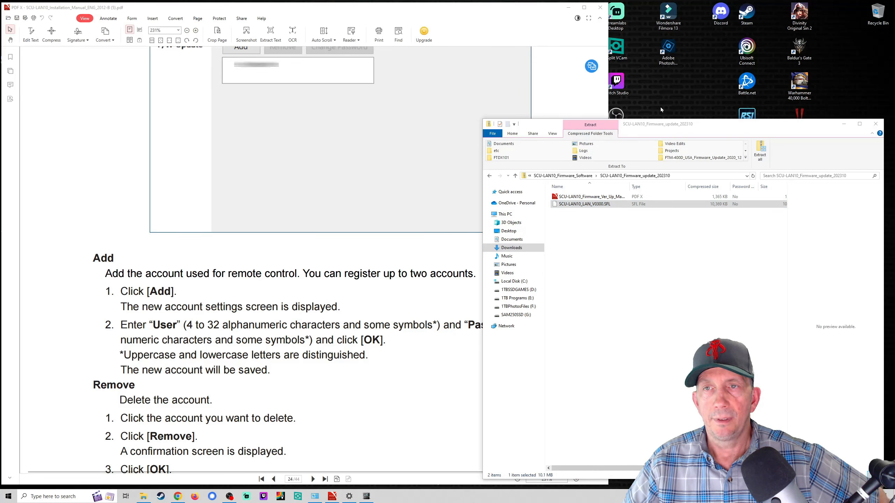
# Step: Load SCU-LAN10_LAN_V0300.SFL from the Desktop as the F/W Update firmware file, version V03.00
pyautogui.click(876, 124)
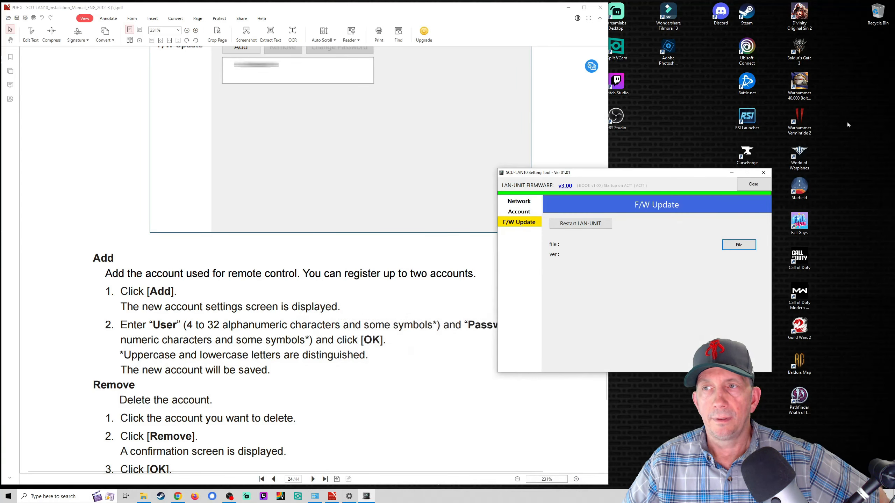
pyautogui.click(724, 247)
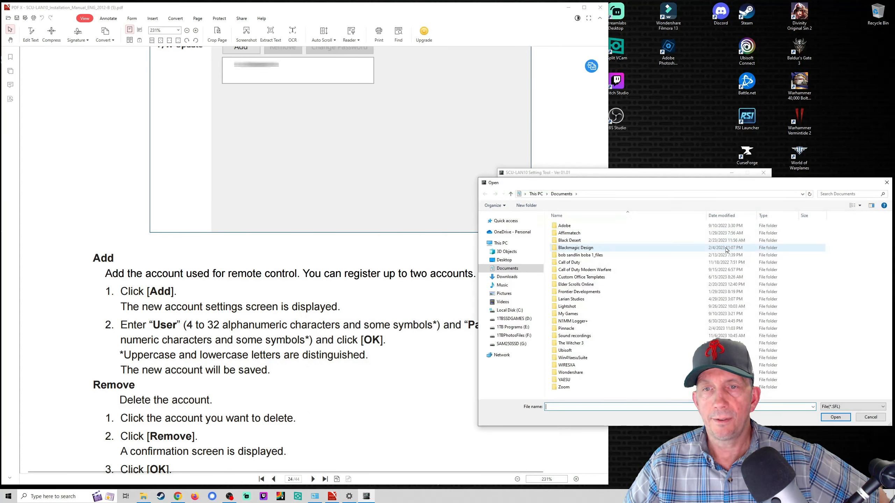
pyautogui.click(510, 261)
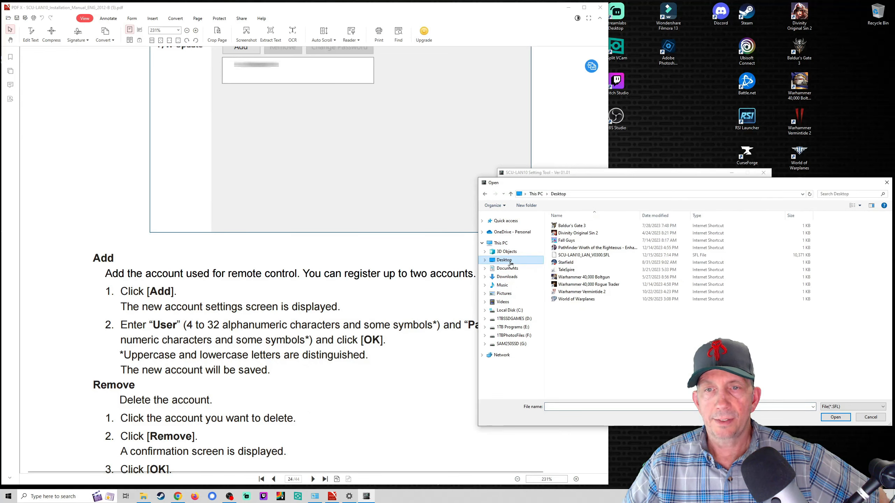
pyautogui.click(569, 256)
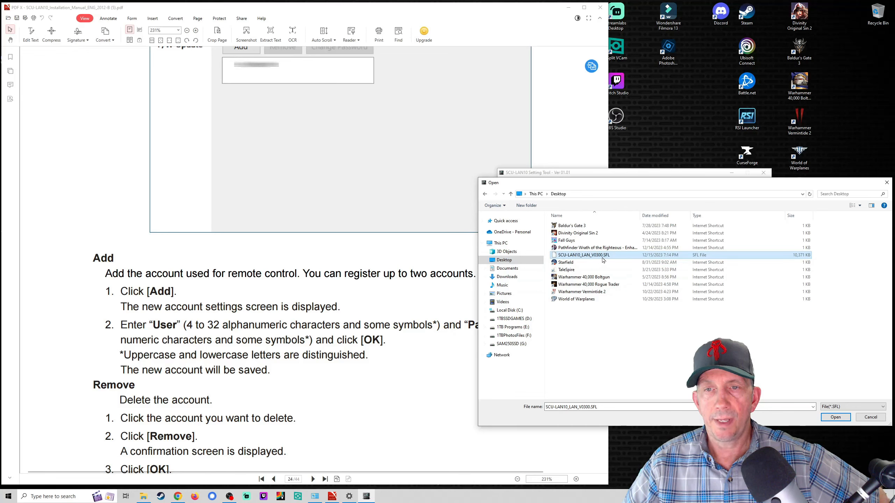
pyautogui.click(837, 418)
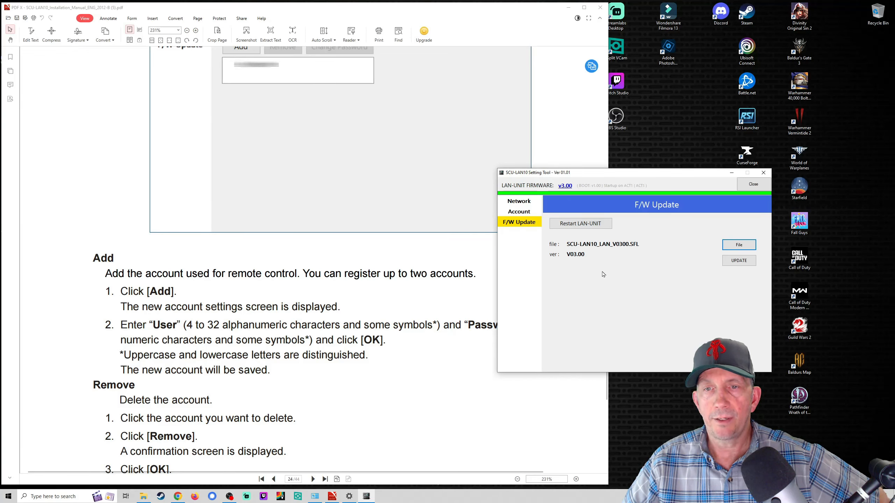
pyautogui.click(367, 396)
# Step: Apply the unit's Ethernet network settings, accepting the connection-drop warning and the success message
pyautogui.scroll(-10, 370, 396)
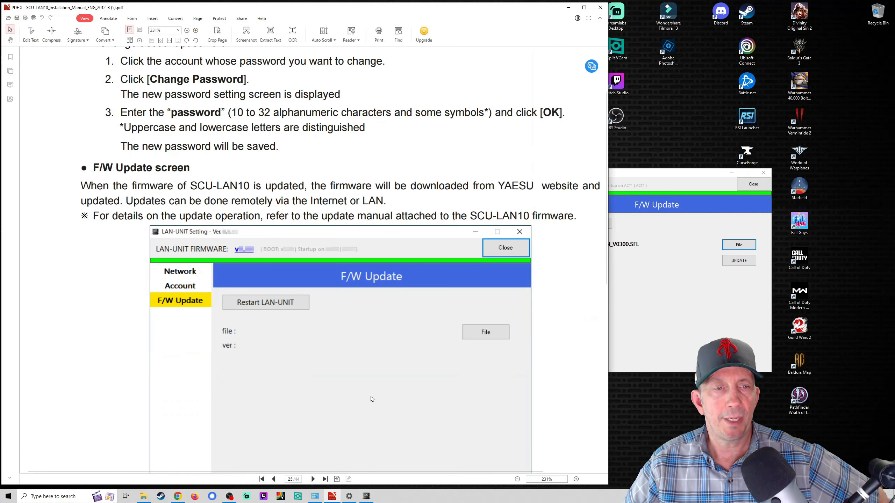
pyautogui.scroll(-10, 371, 399)
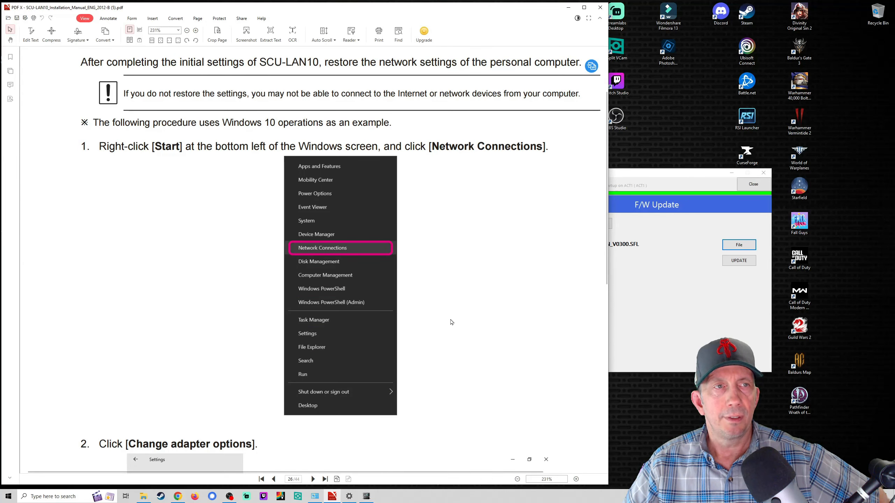
pyautogui.click(671, 294)
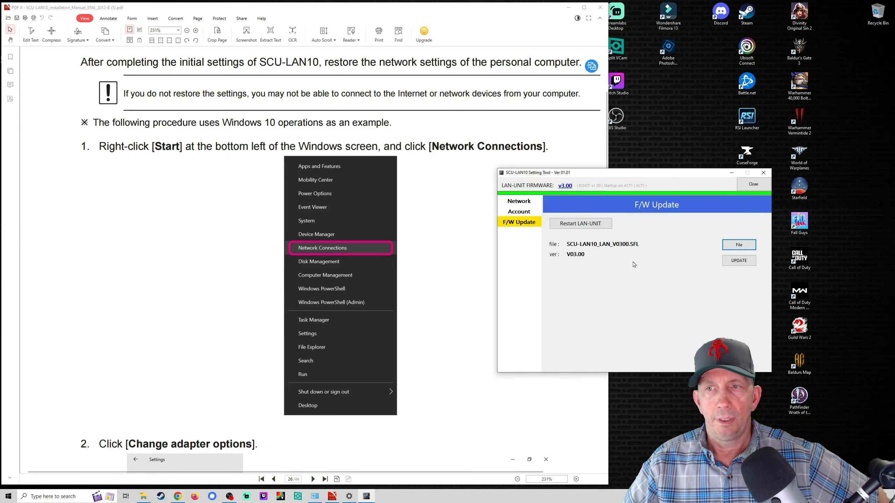
pyautogui.click(527, 213)
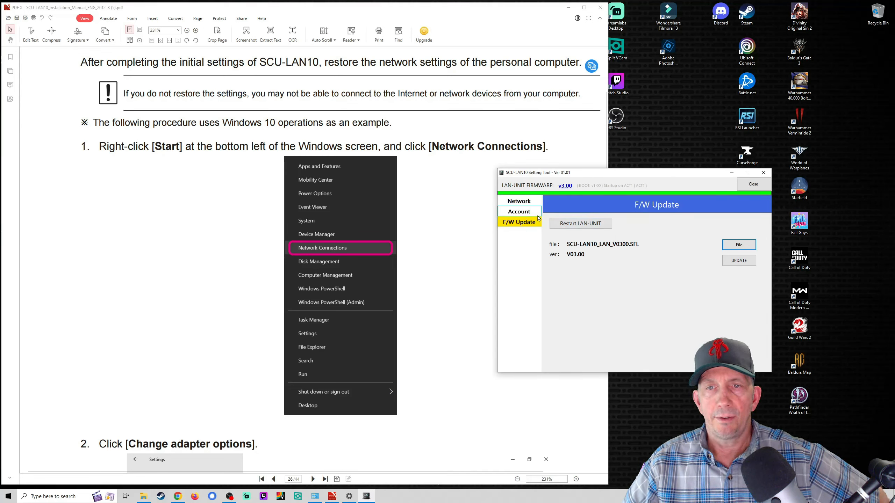
pyautogui.click(519, 201)
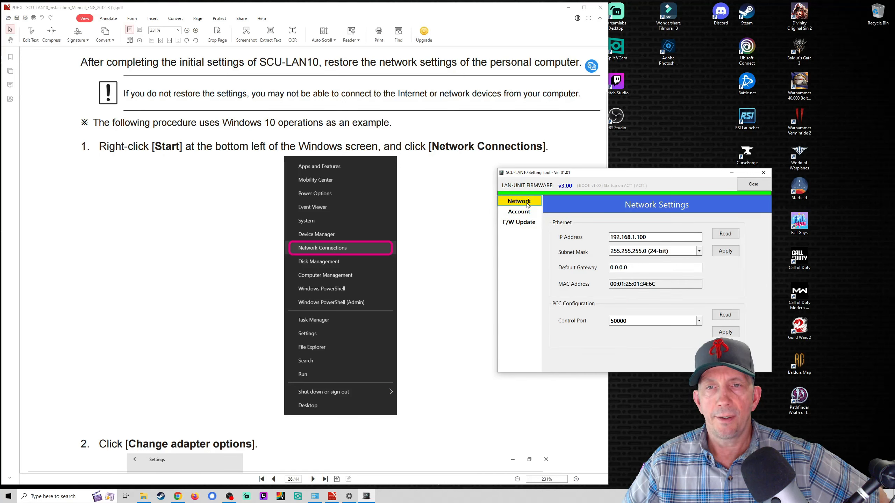
pyautogui.click(730, 252)
pyautogui.click(652, 302)
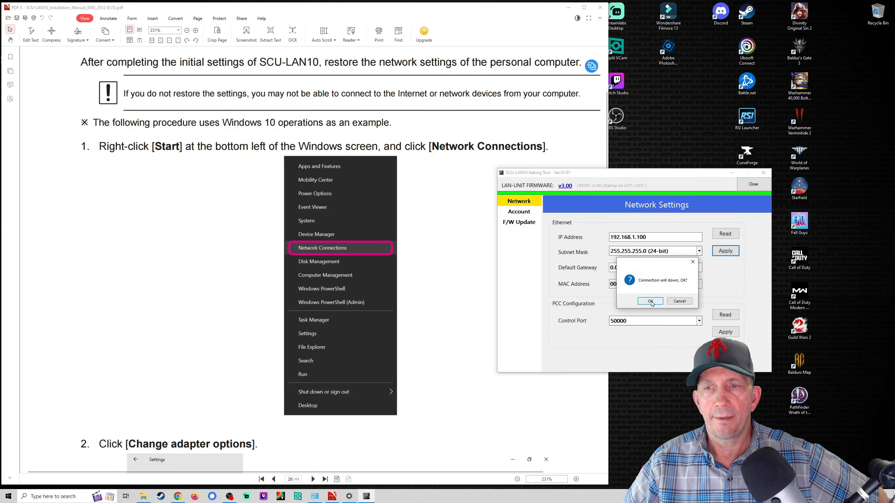
pyautogui.click(660, 303)
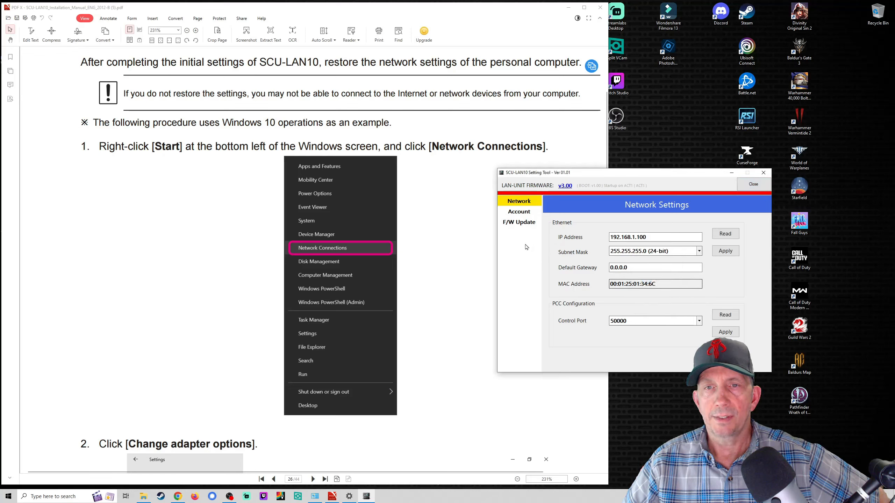
# Step: Restart the LAN unit, dismiss the firmware failure, and return to Network Settings showing IP 192.168.1.100
pyautogui.click(521, 222)
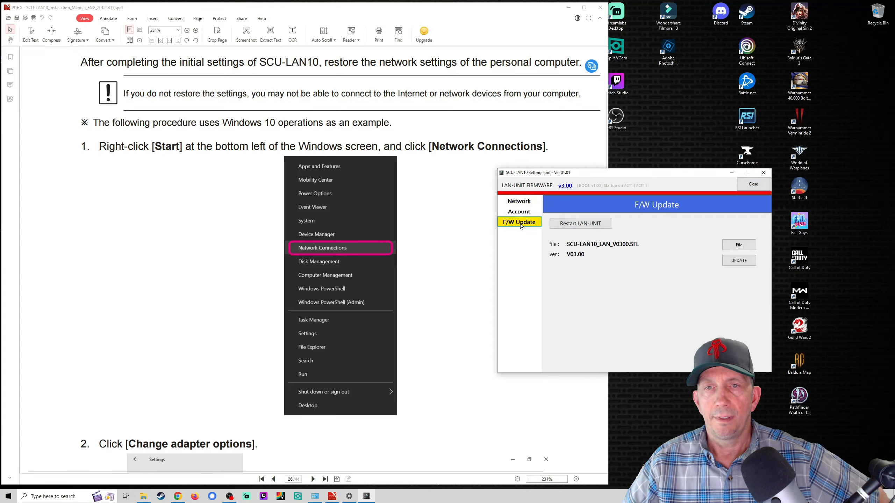
pyautogui.click(572, 227)
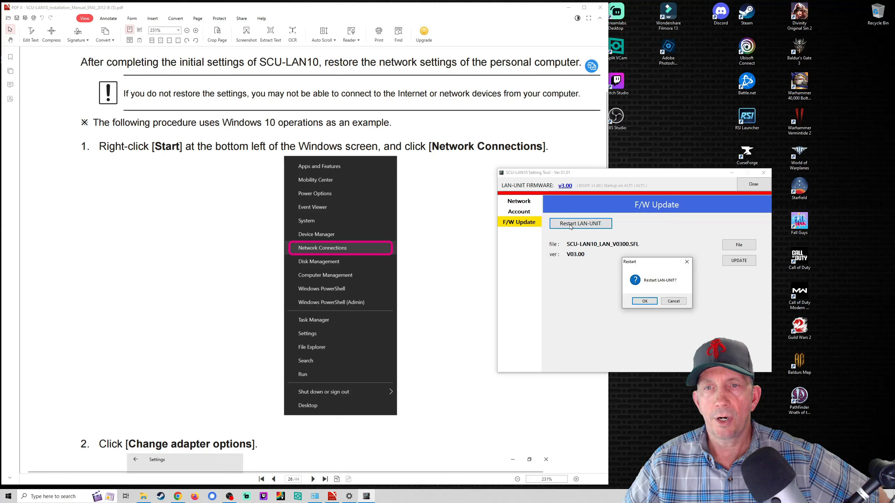
pyautogui.click(652, 303)
pyautogui.click(653, 302)
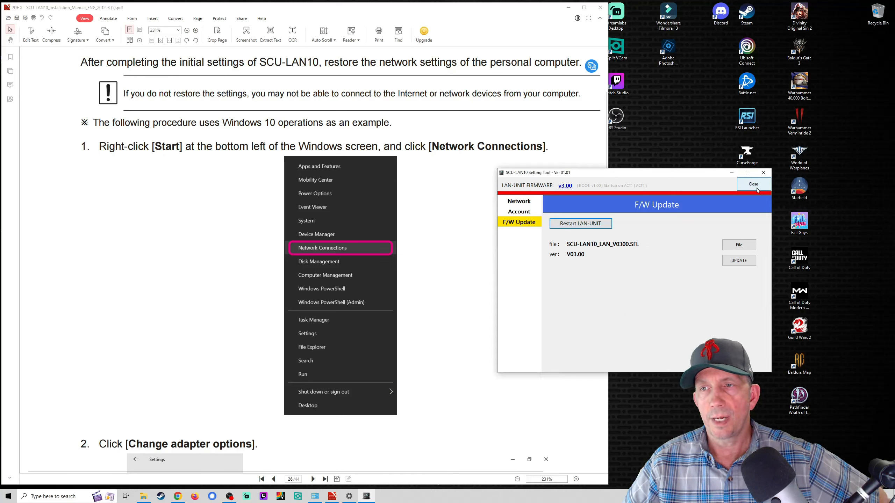
pyautogui.click(529, 213)
pyautogui.click(524, 206)
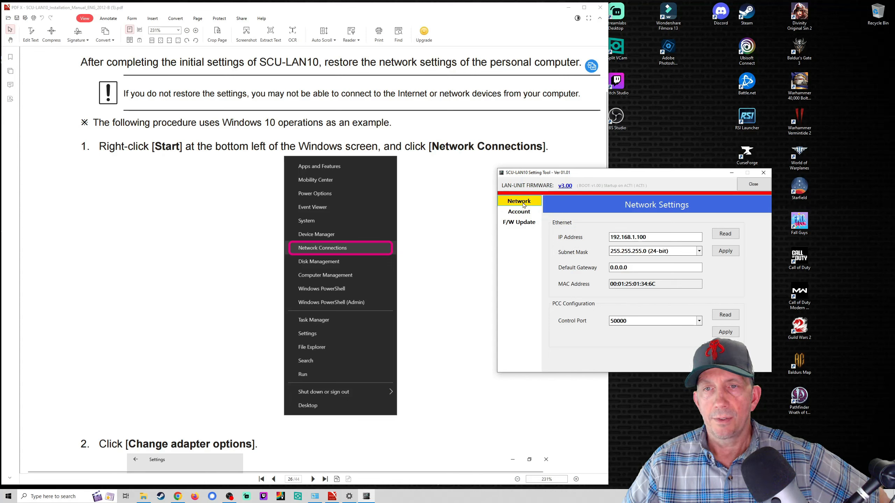
# Step: Close the unit's settings window and retry logging in to 192.168.49.1
pyautogui.click(753, 184)
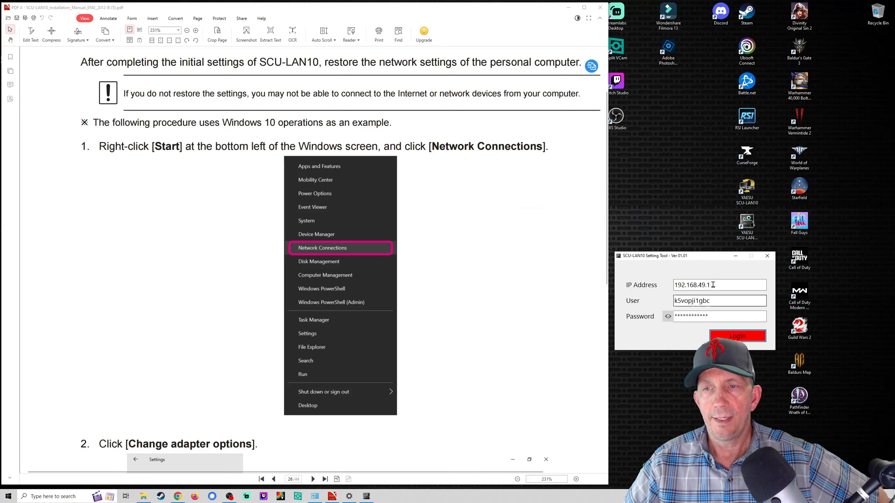
pyautogui.moveTo(699, 286); pyautogui.dragTo(714, 285)
pyautogui.click(733, 338)
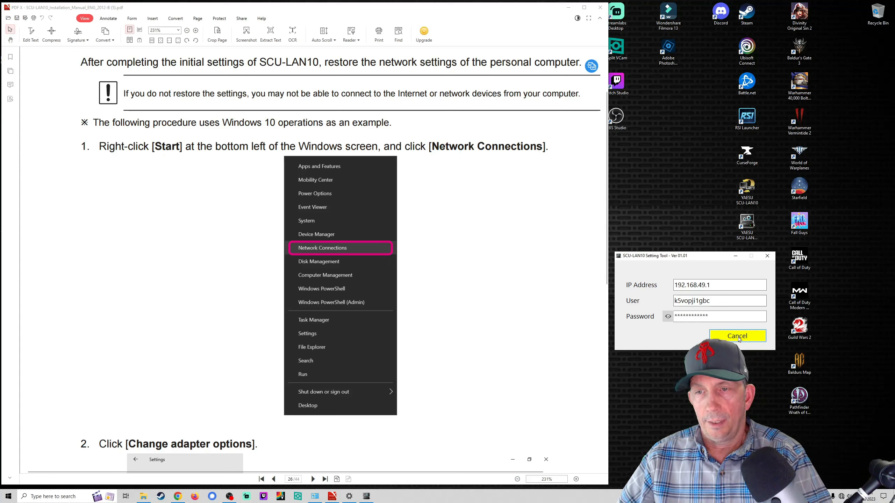
# Step: Dismiss the login error and check the PC's network status: unidentified network, no Internet
pyautogui.click(704, 320)
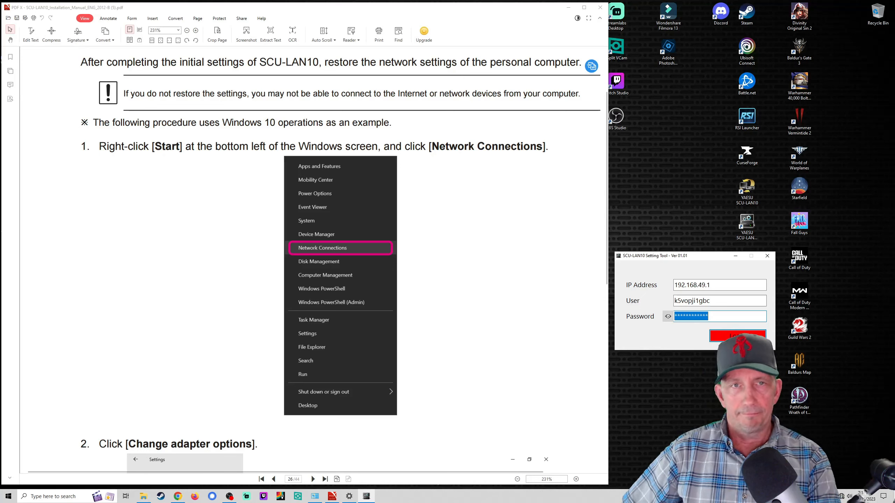
pyautogui.click(841, 500)
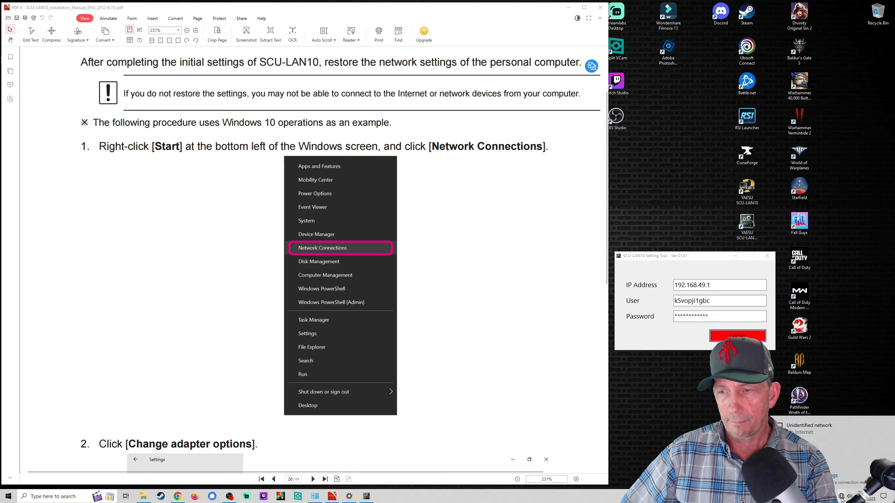
# Step: View the unidentified Ethernet network's status, then bring the Network Connections window forward
pyautogui.click(807, 427)
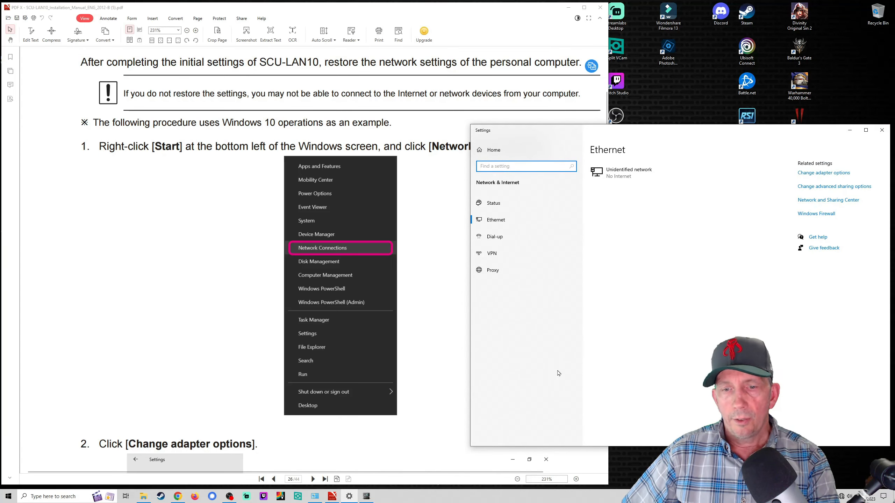
pyautogui.click(882, 130)
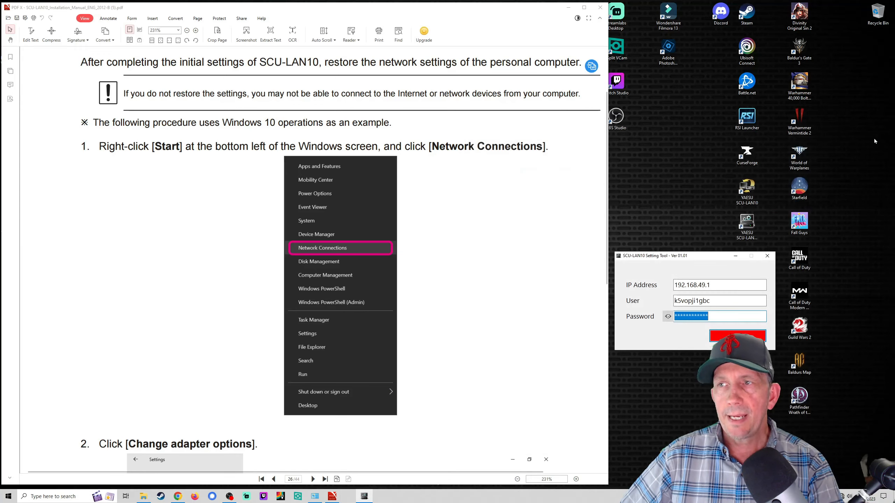
pyautogui.click(315, 498)
pyautogui.click(315, 498)
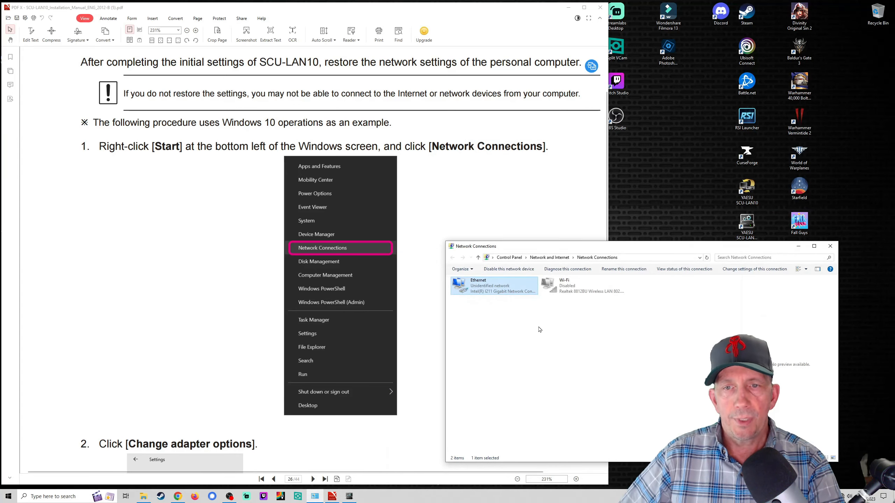
# Step: Set the Ethernet adapter's IPv4 to obtain an IP address automatically
pyautogui.rightClick(495, 288)
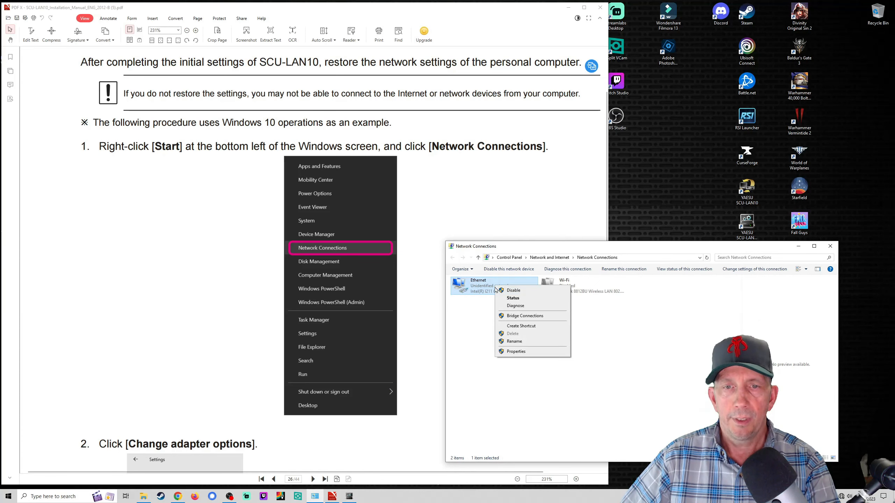
pyautogui.click(524, 352)
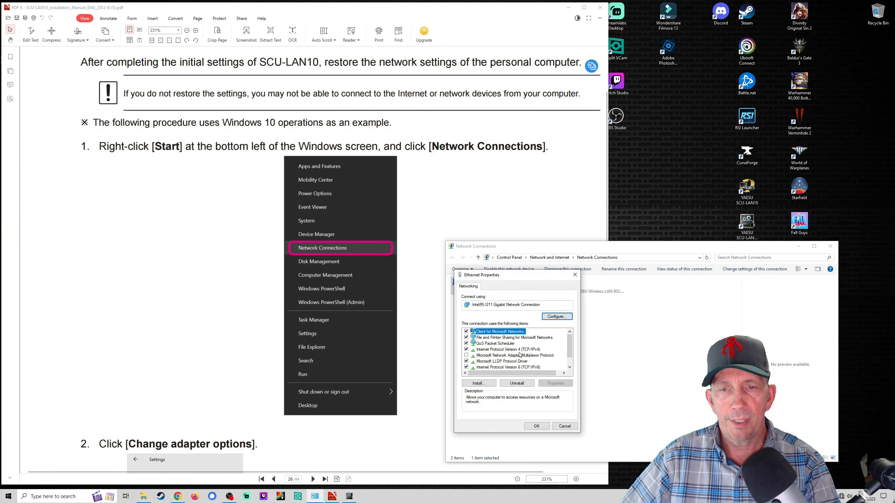
pyautogui.click(515, 350)
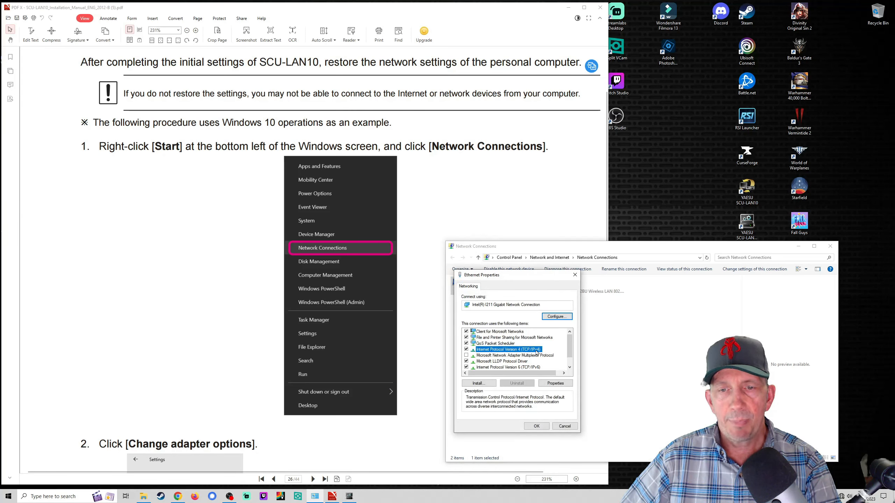
pyautogui.click(556, 384)
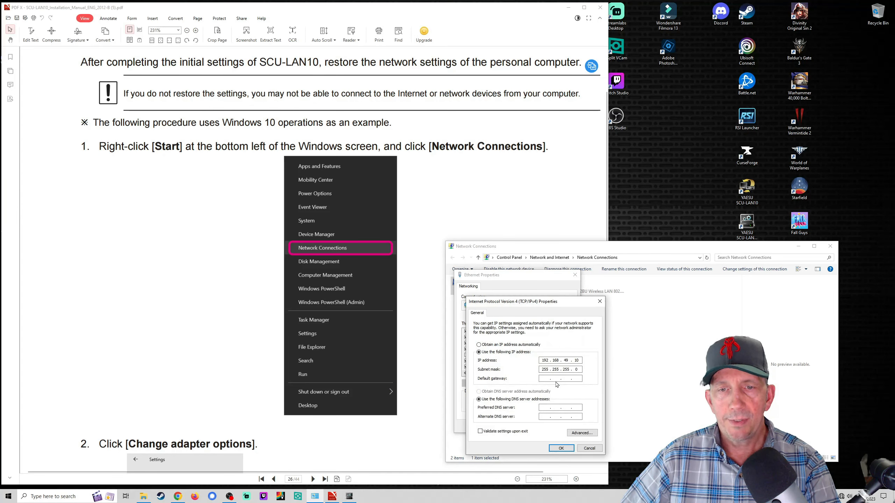
pyautogui.click(479, 345)
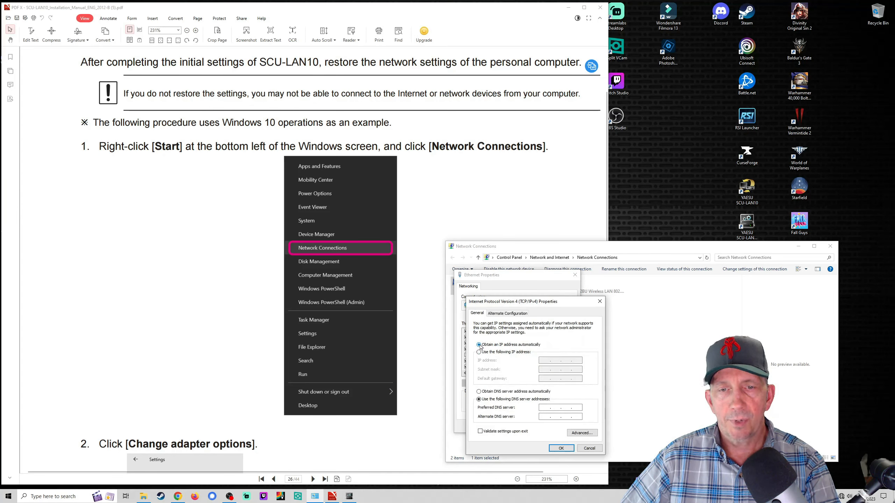
pyautogui.click(562, 449)
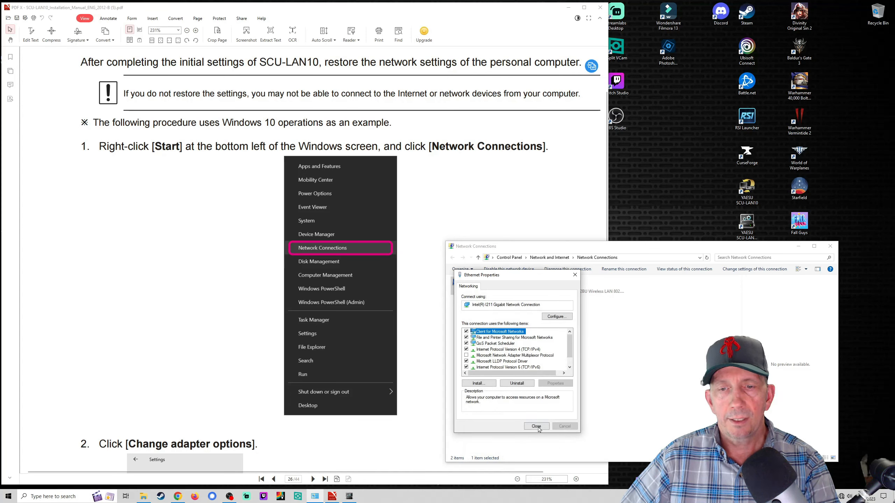
pyautogui.click(537, 426)
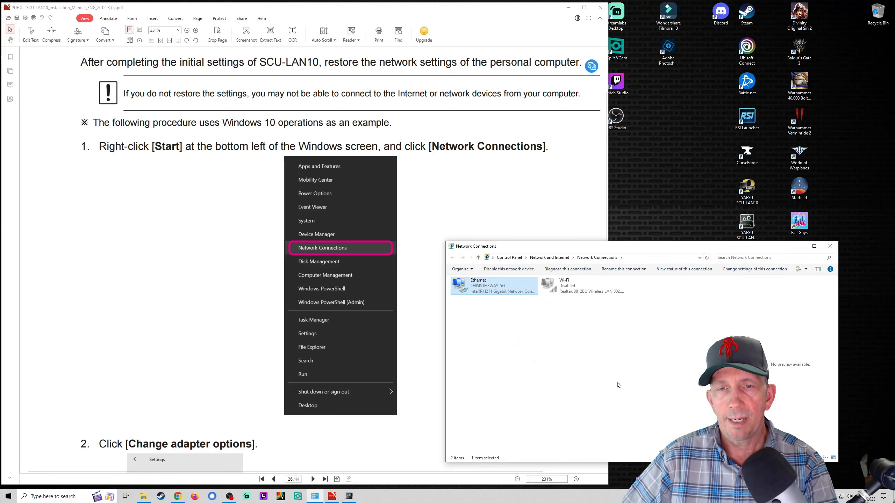
# Step: Close Network Connections, minimize the PDF reader, and bring up the installation manual in Chrome
pyautogui.click(831, 246)
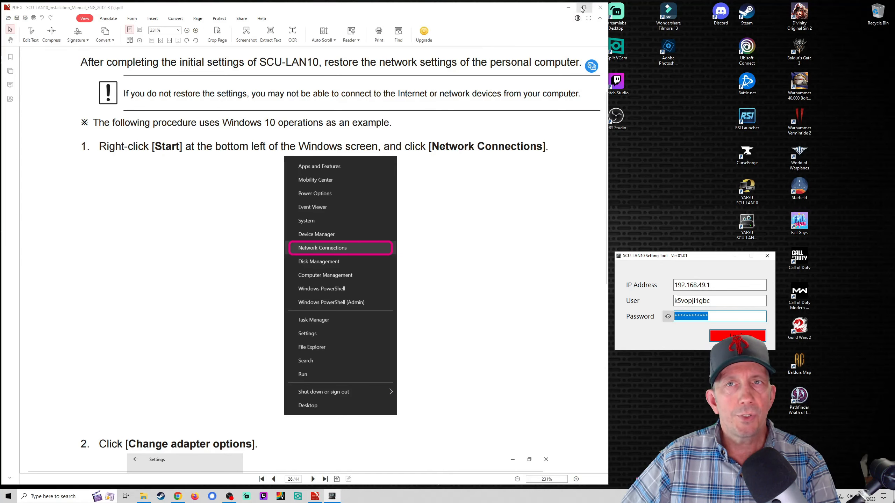
pyautogui.click(569, 7)
pyautogui.click(179, 497)
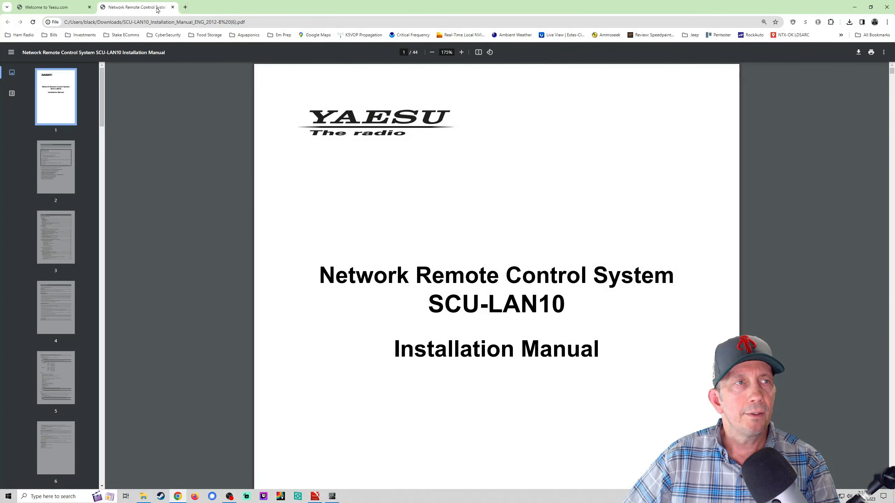
# Step: Load 192.168.1.1 in a new tab, sign in to the NETGEAR router, and dismiss the Armor popup
pyautogui.click(186, 7)
pyautogui.write('192.168.1.1')
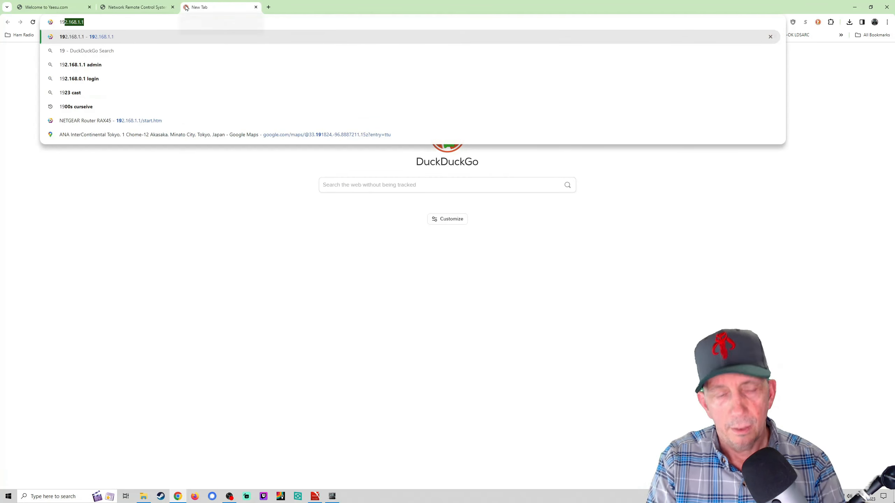
pyautogui.press('Return')
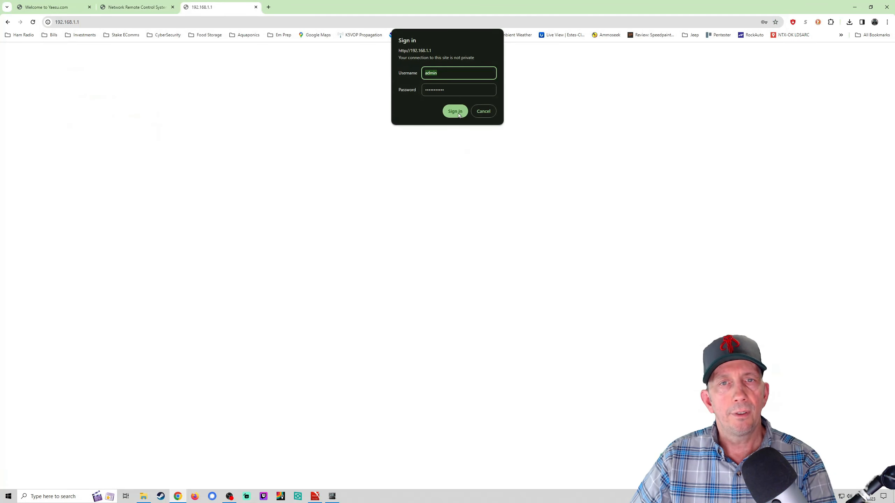
pyautogui.click(458, 113)
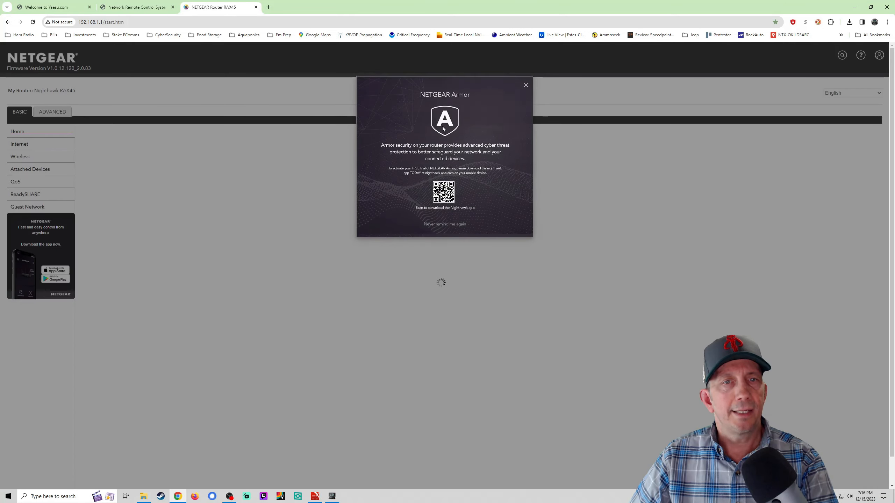
pyautogui.click(526, 86)
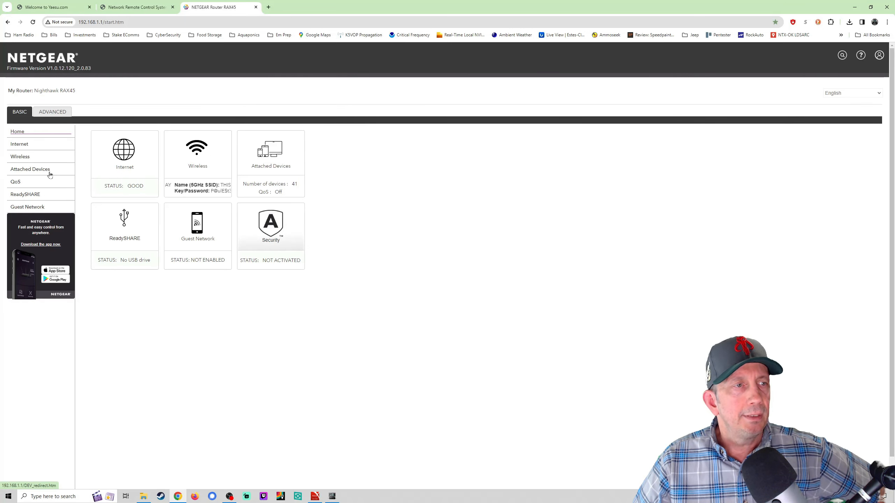
# Step: Open Attached Devices and scroll through the connected devices' IP and MAC addresses
pyautogui.click(29, 172)
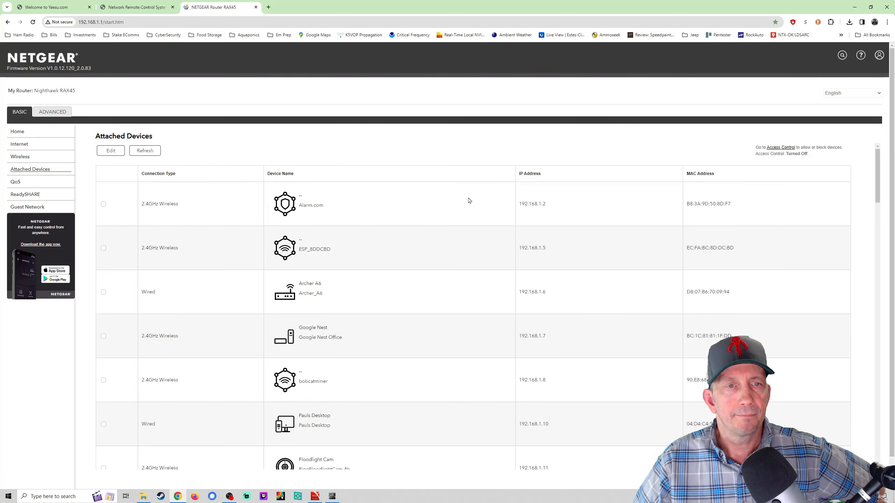
pyautogui.scroll(-20, 573, 286)
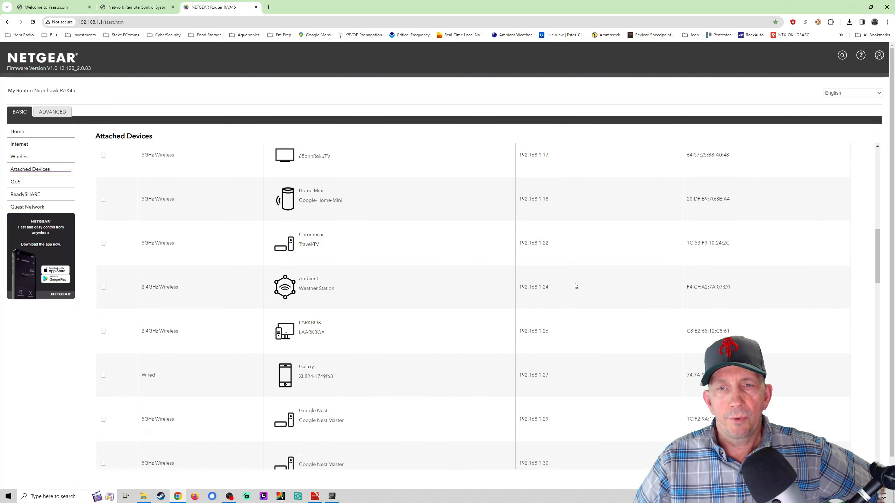
pyautogui.scroll(-10, 577, 290)
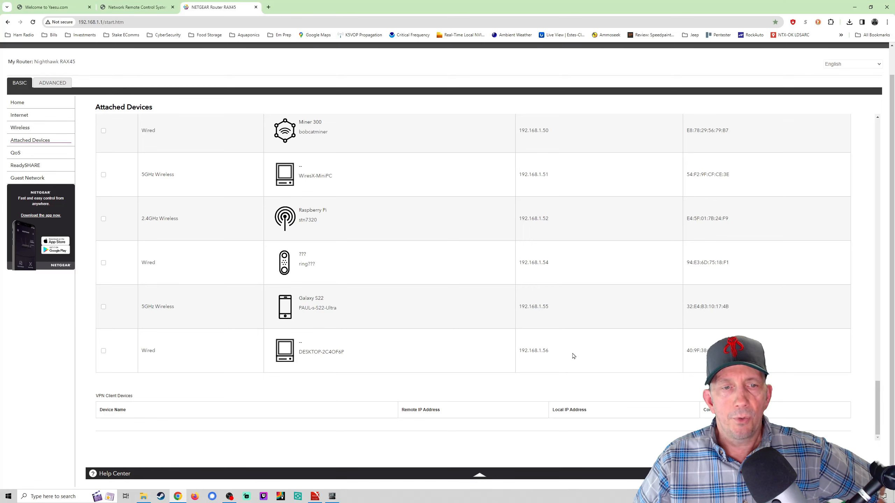
pyautogui.scroll(5, 598, 342)
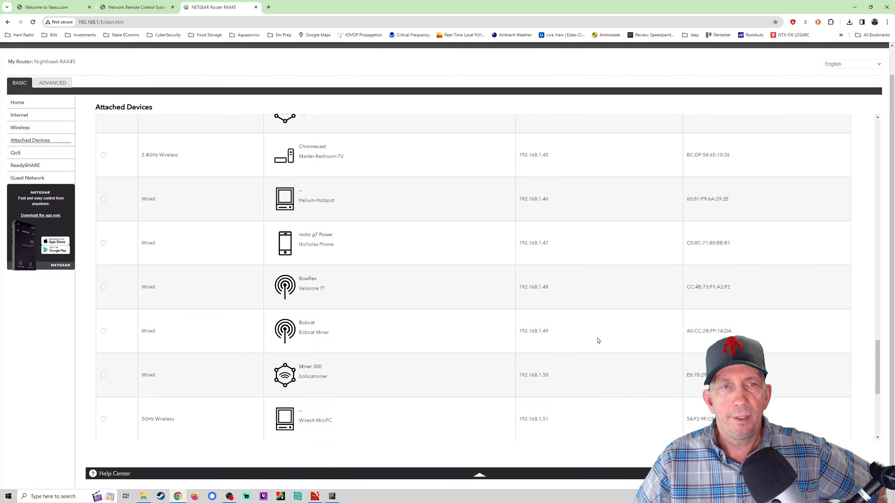
pyautogui.scroll(5, 598, 341)
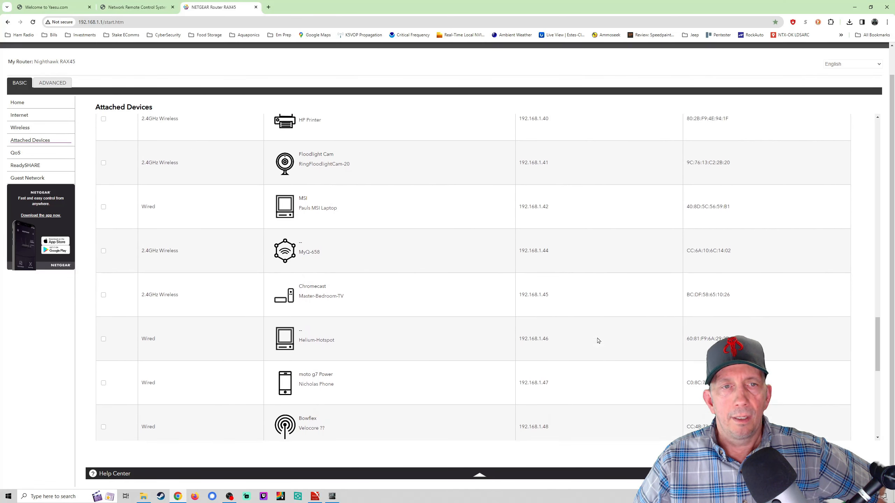
pyautogui.scroll(6, 598, 341)
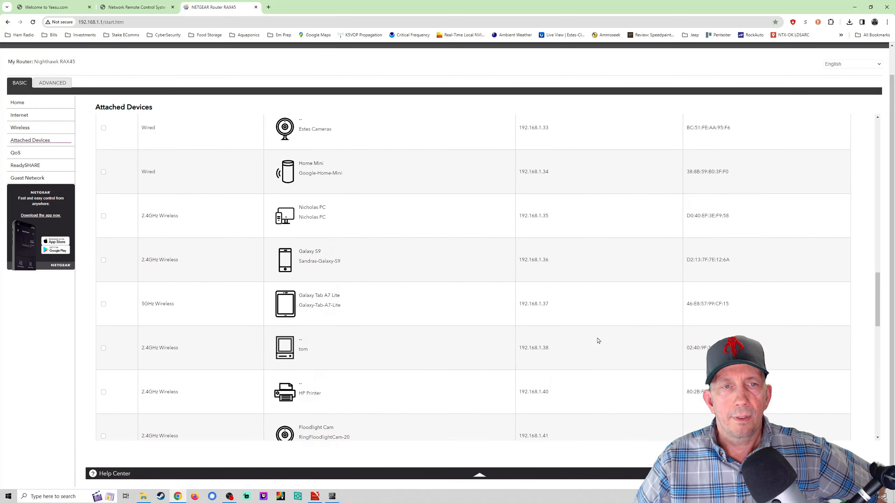
pyautogui.scroll(6, 598, 340)
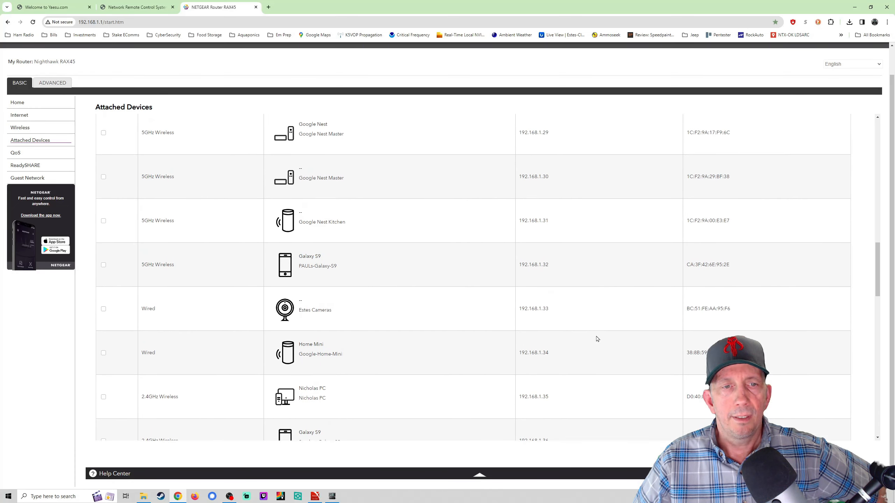
pyautogui.scroll(3, 598, 340)
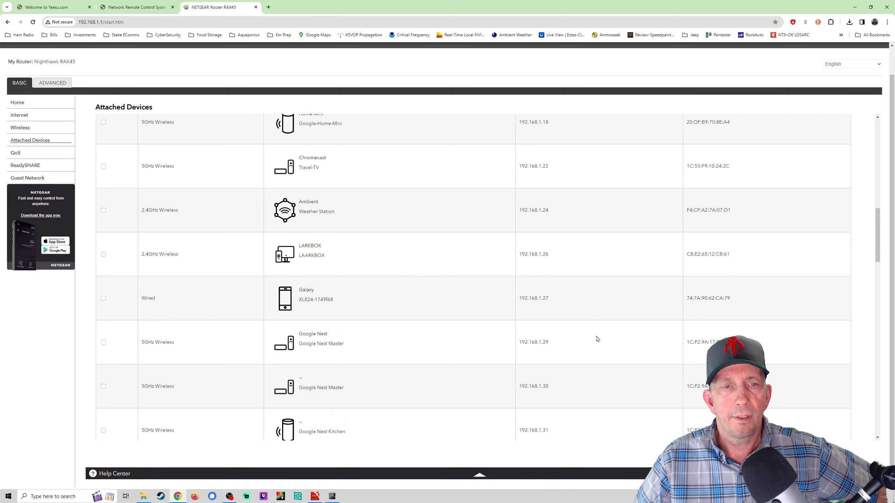
pyautogui.scroll(6, 596, 339)
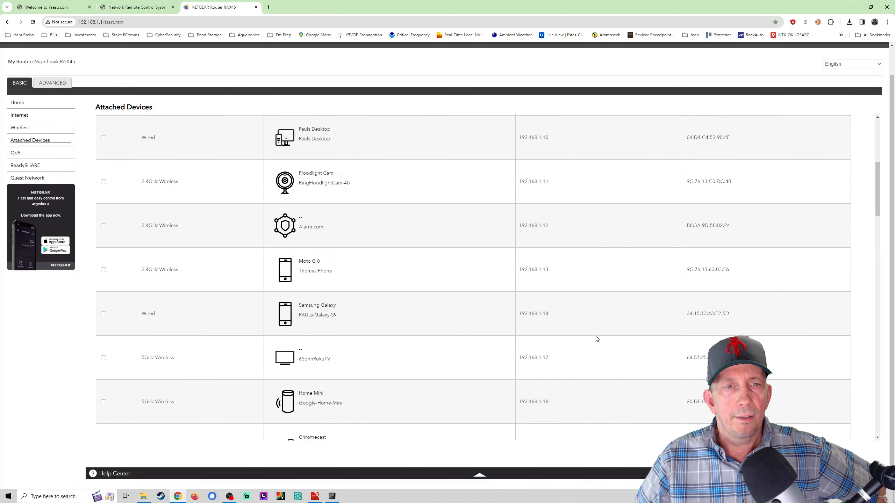
pyautogui.scroll(2, 596, 339)
pyautogui.scroll(3, 597, 339)
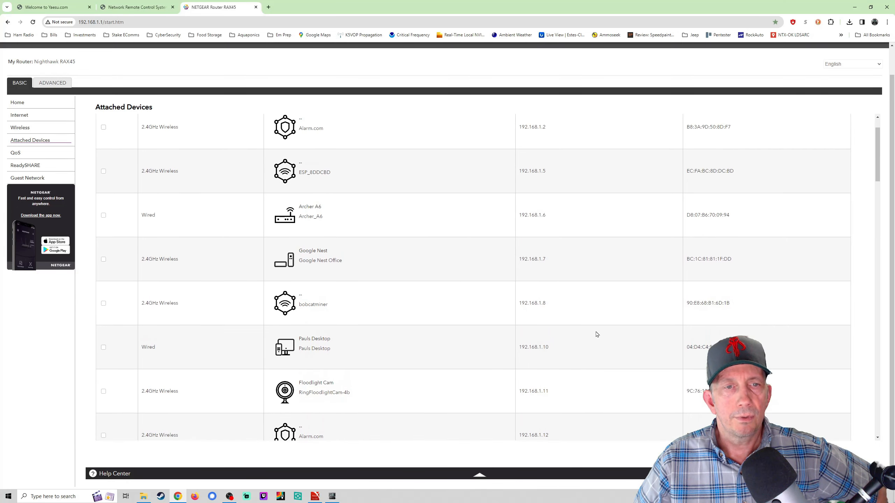
pyautogui.scroll(1, 596, 334)
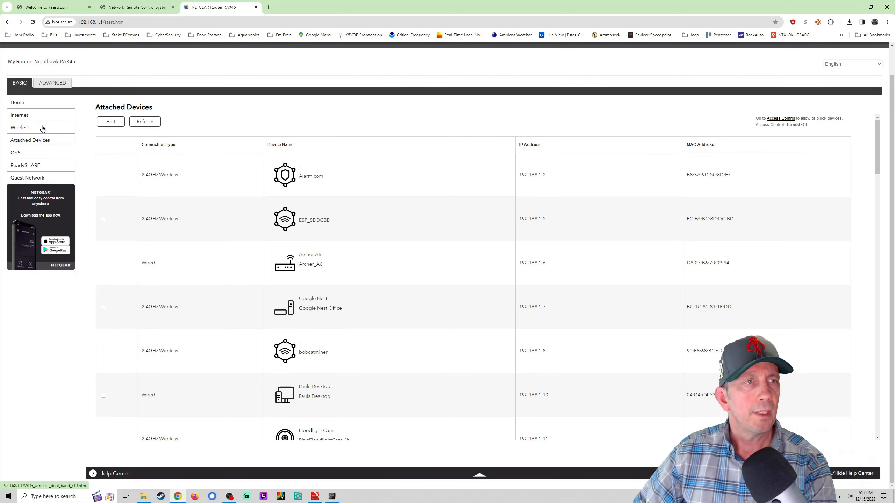
# Step: Under ADVANCED, browse the sidebar menus and open Setup > LAN Setup showing LAN IP 192.168.1.1
pyautogui.click(64, 83)
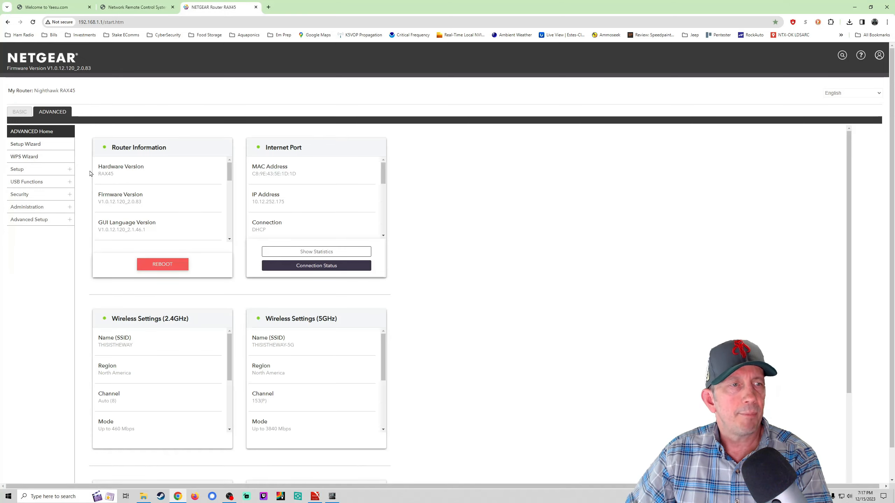
pyautogui.click(49, 220)
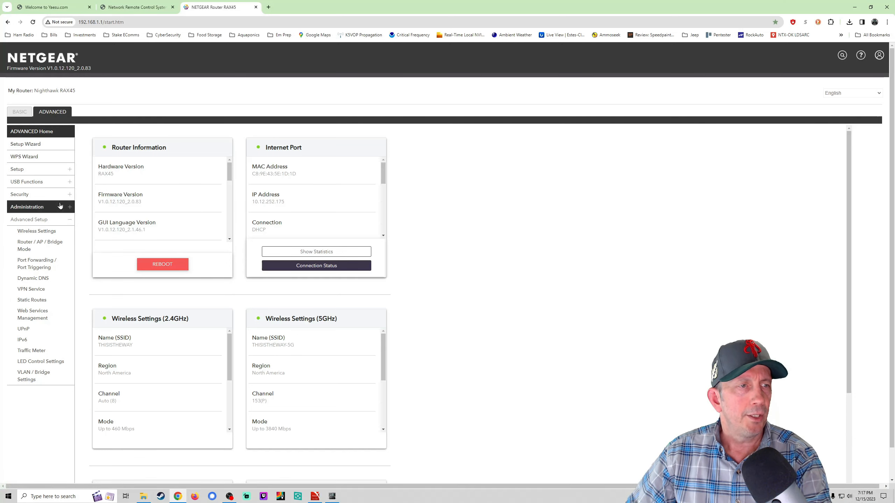
pyautogui.click(35, 210)
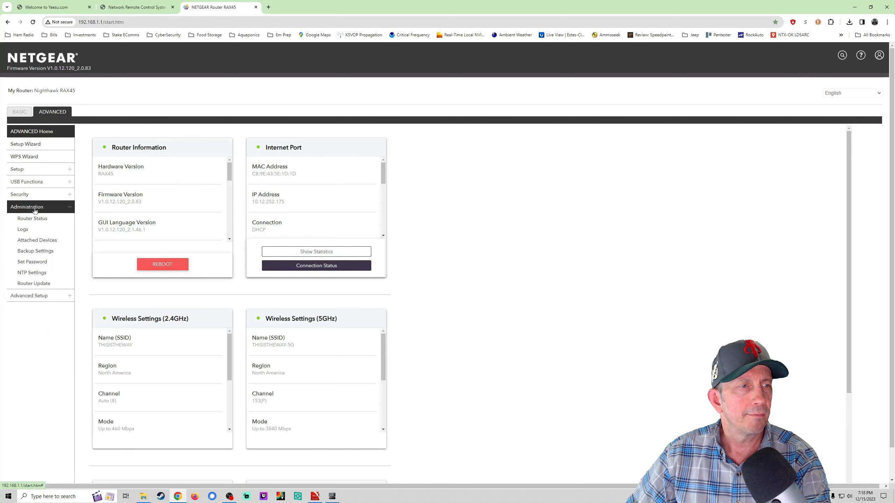
pyautogui.click(31, 195)
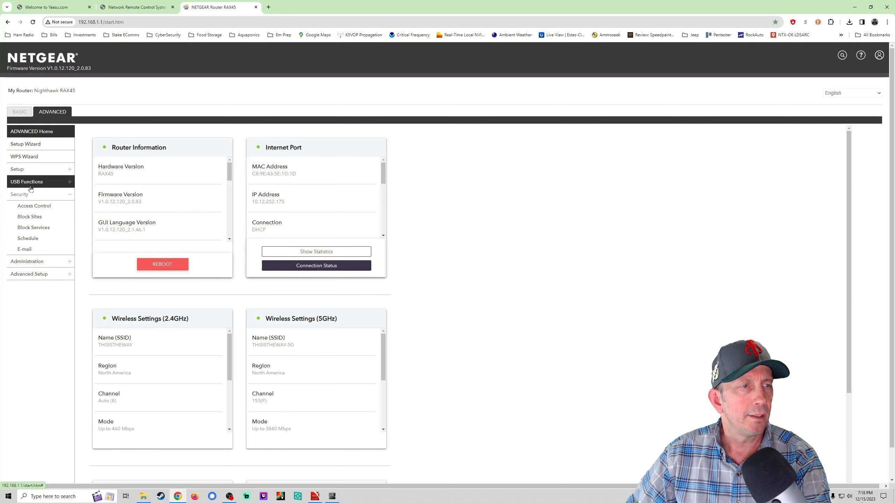
pyautogui.click(32, 171)
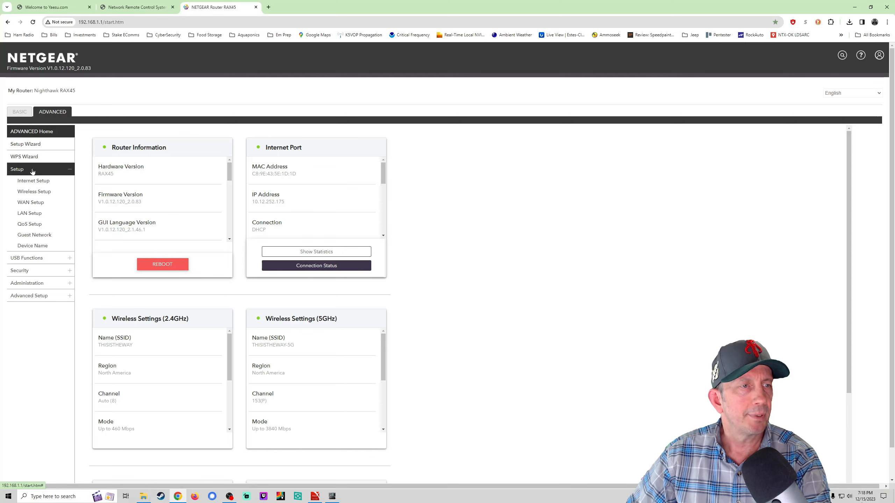
pyautogui.click(28, 214)
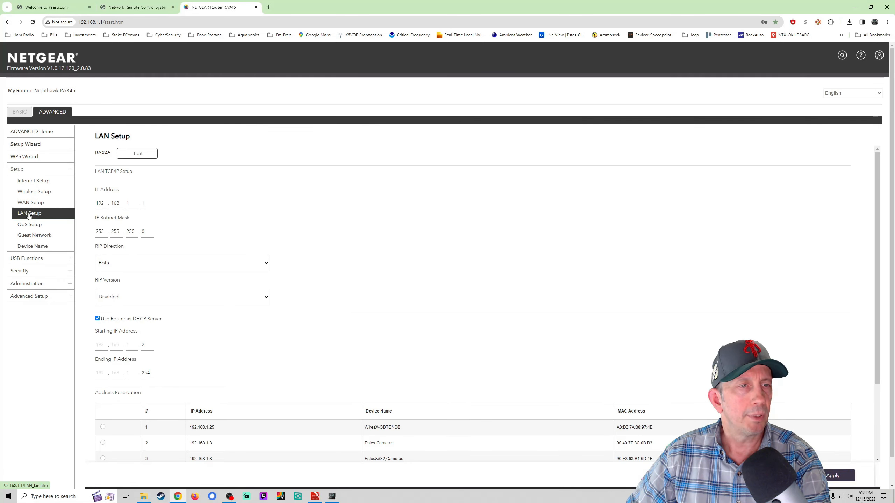
# Step: Scroll down LAN Setup to the Address Reservation table of seven reserved devices
pyautogui.scroll(-3, 325, 265)
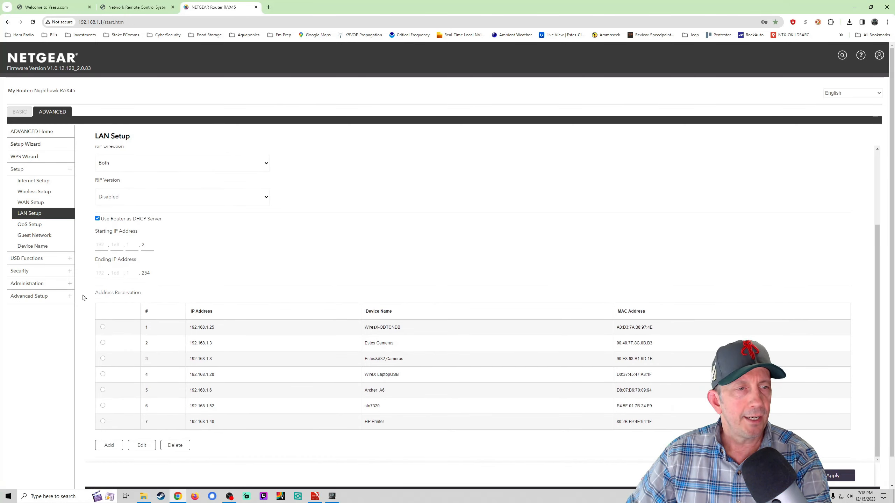
pyautogui.moveTo(84, 298); pyautogui.dragTo(149, 300)
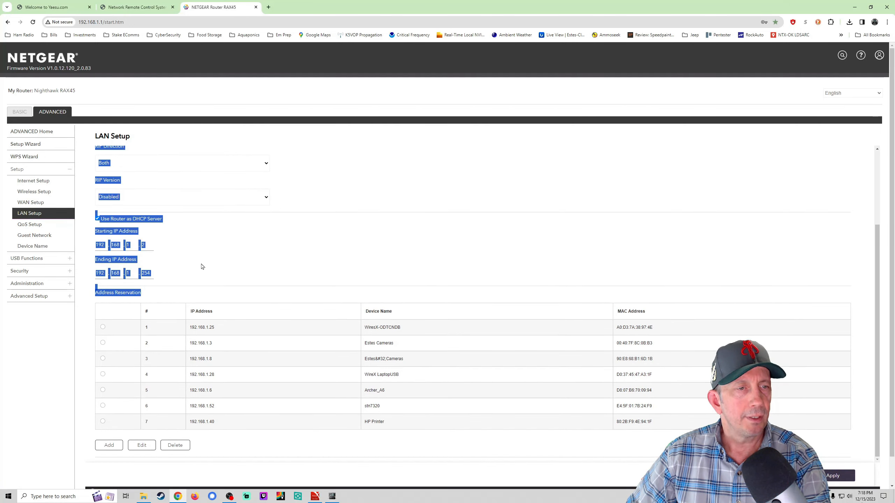
pyautogui.rightClick(96, 313)
pyautogui.click(77, 312)
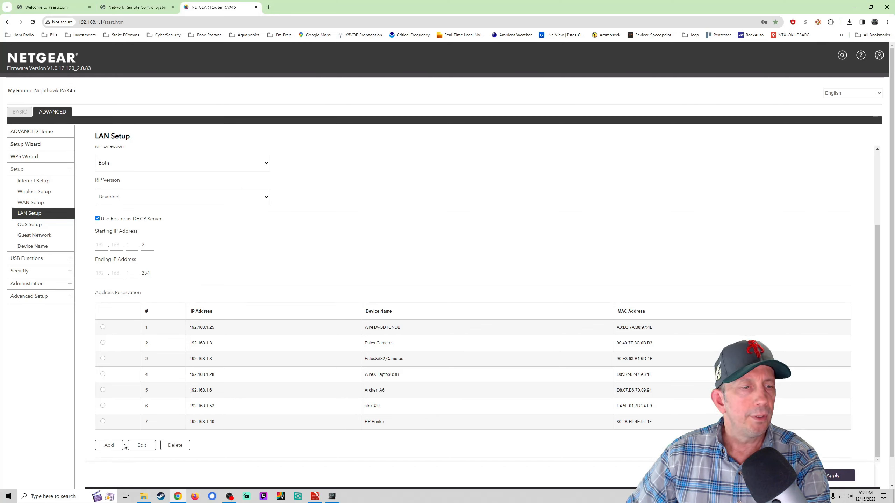
# Step: Start a new address reservation and scroll to the entry form prefilled with 192.168.1
pyautogui.click(109, 445)
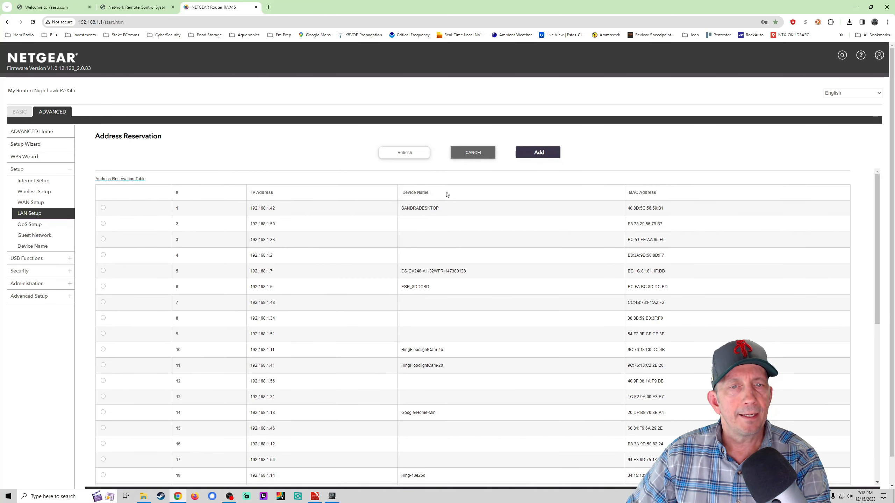
pyautogui.scroll(-8, 447, 195)
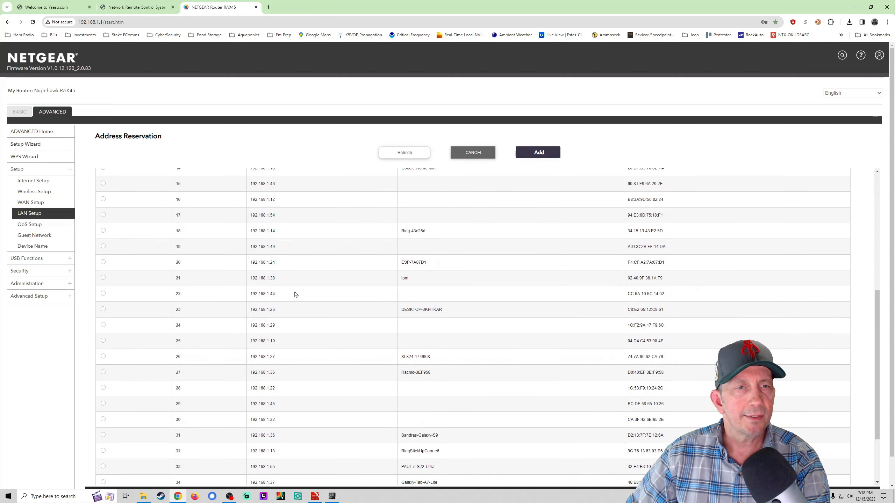
pyautogui.scroll(-1, 315, 295)
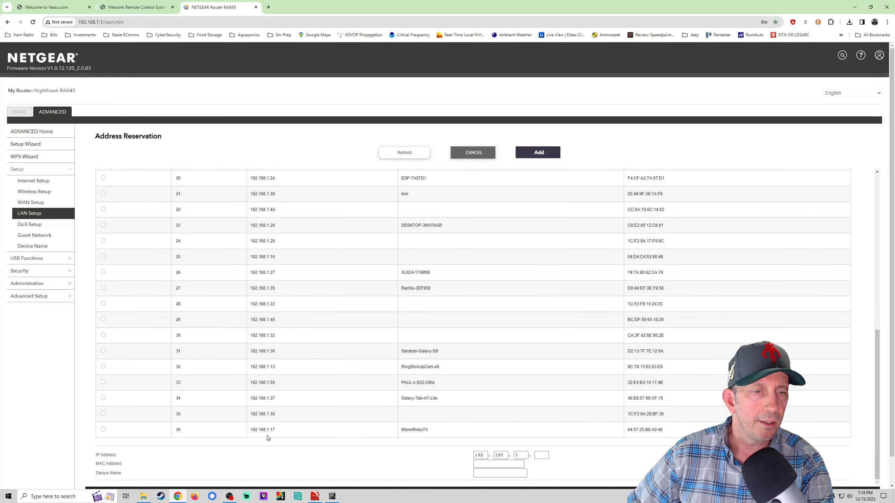
pyautogui.scroll(4, 298, 300)
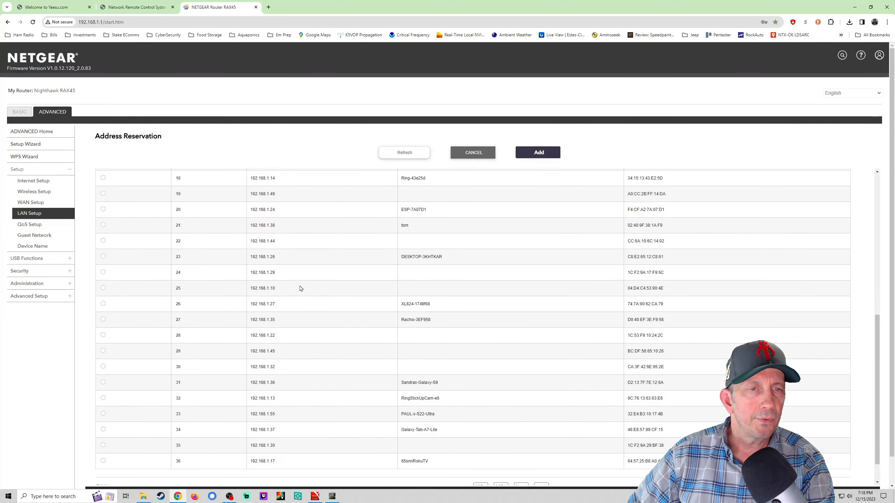
pyautogui.scroll(4, 300, 286)
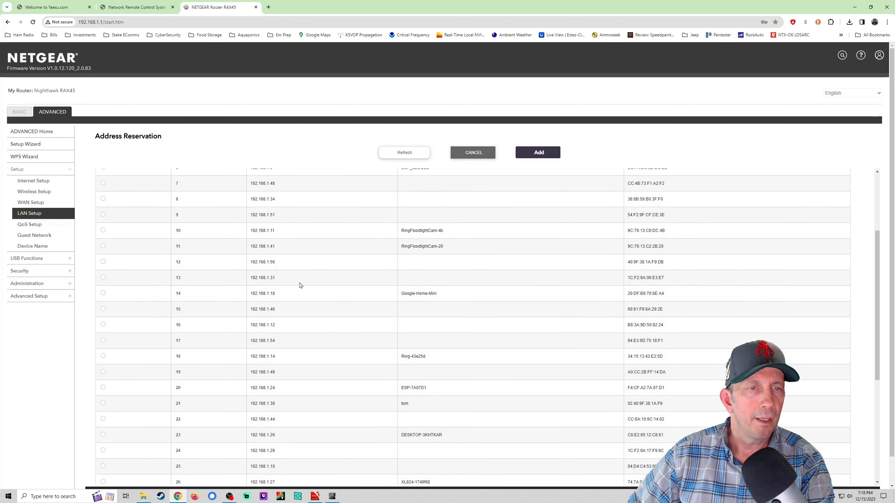
pyautogui.scroll(2, 300, 286)
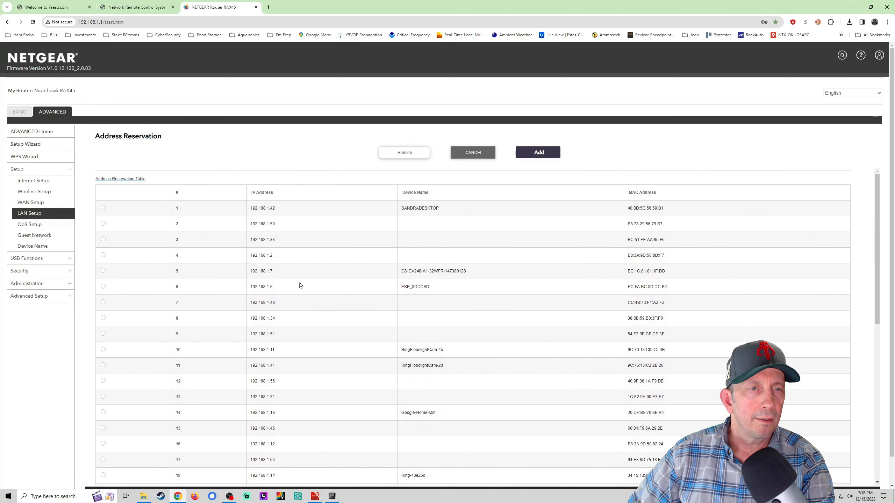
pyautogui.scroll(-8, 305, 254)
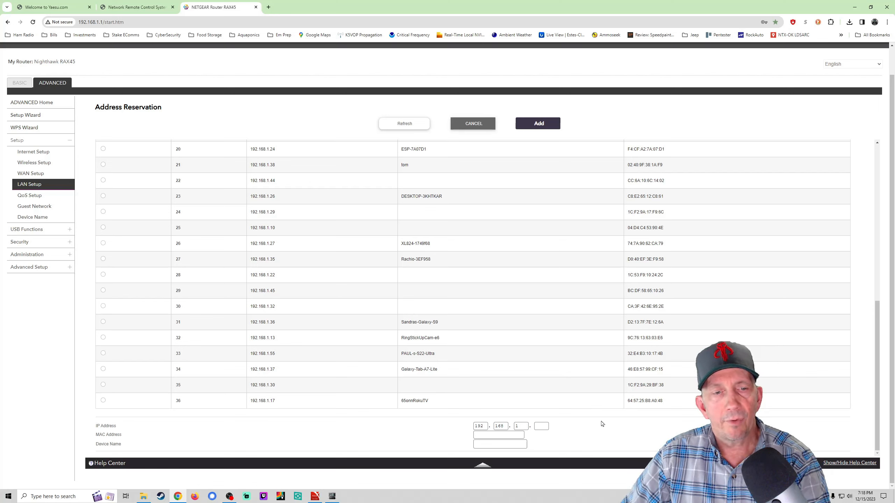
# Step: Reserve 192.168.1.100 with the unit's pasted MAC address under device name SCU-LAN10
pyautogui.click(542, 427)
pyautogui.write('100')
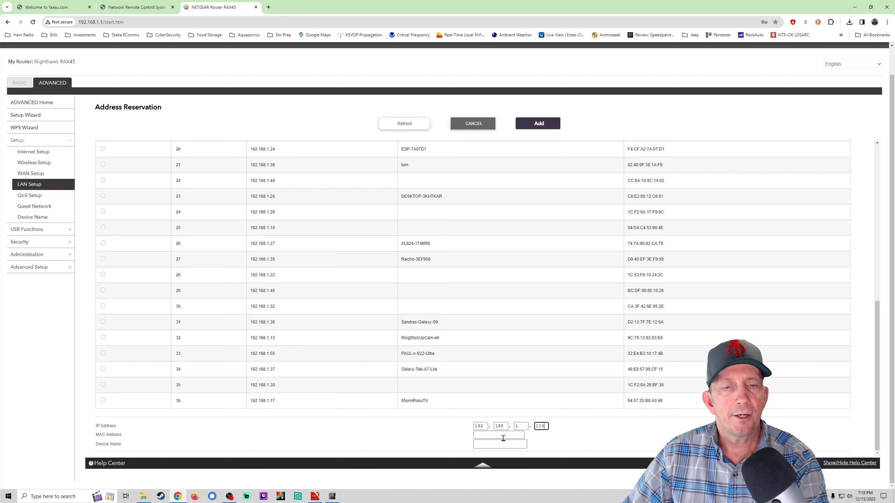
pyautogui.click(489, 437)
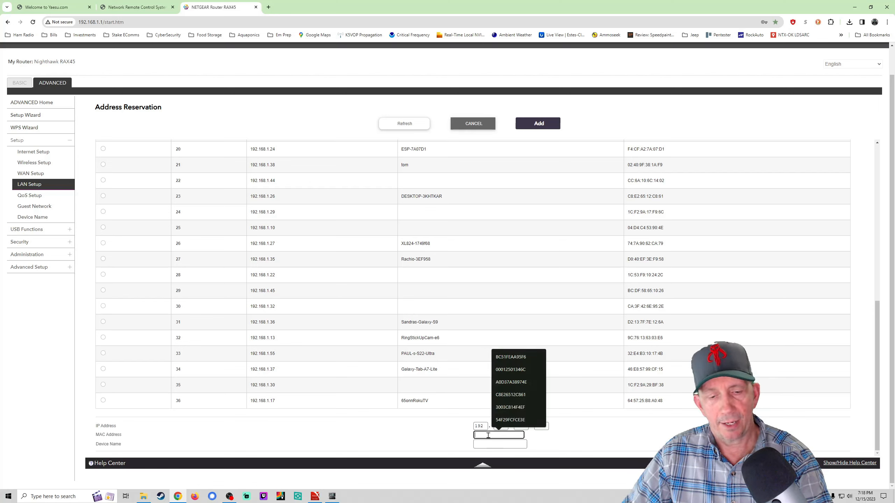
pyautogui.hotkey('ctrl', 'v')
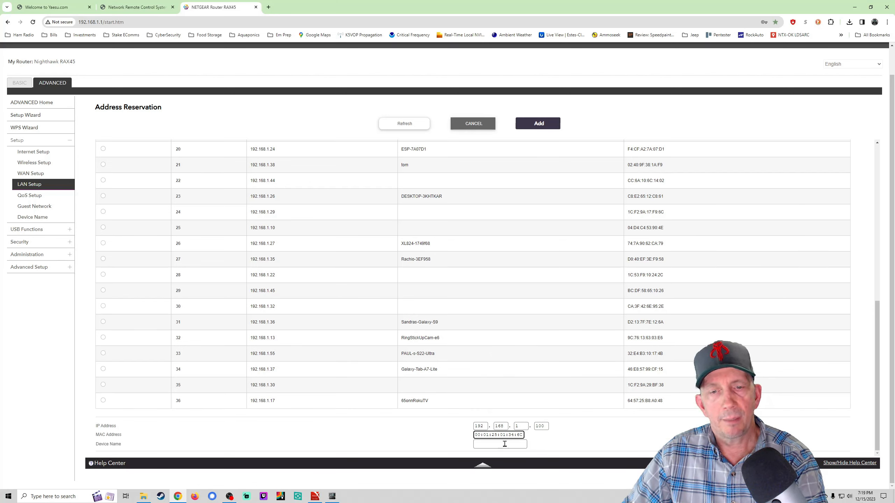
pyautogui.click(505, 444)
pyautogui.write('S')
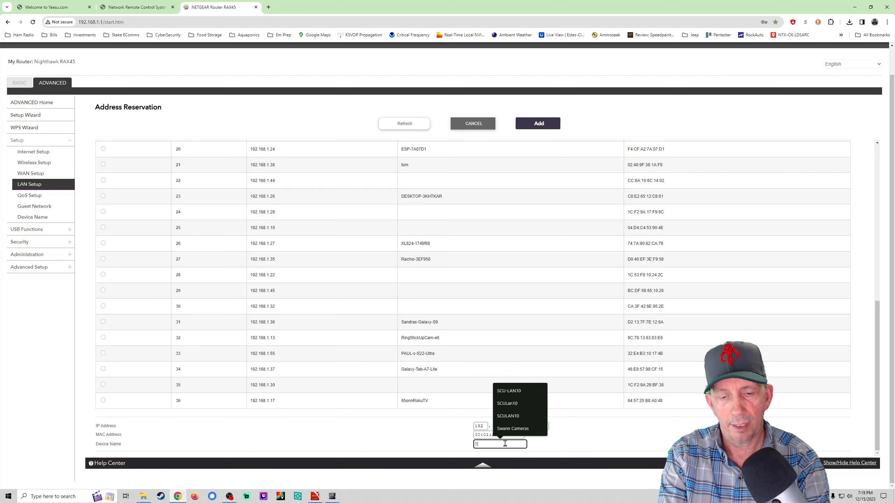
pyautogui.write('CU-LAN1')
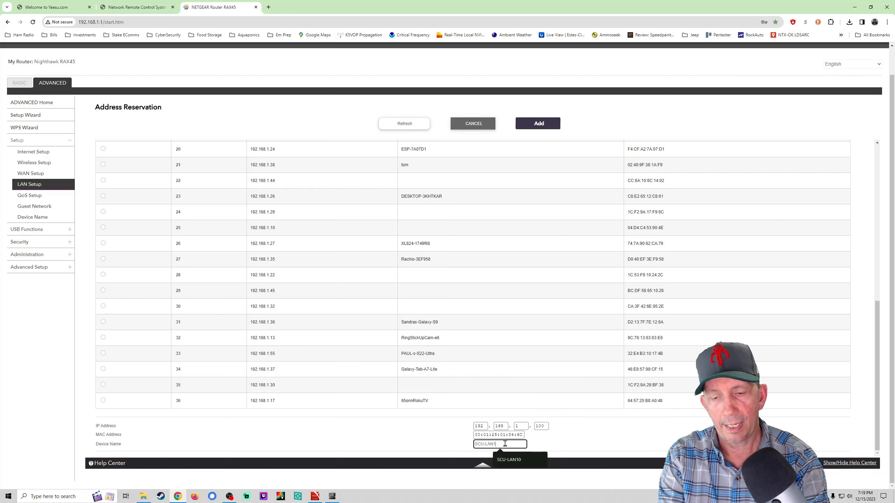
pyautogui.write('0')
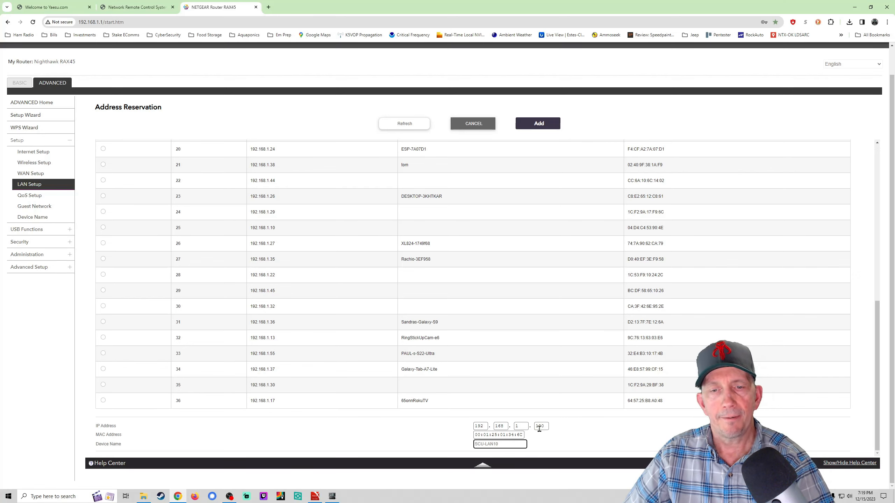
pyautogui.click(557, 442)
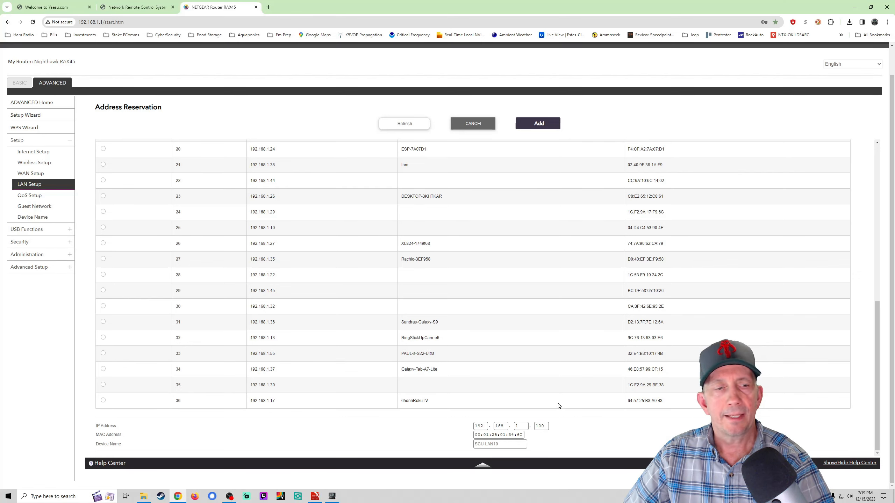
pyautogui.click(544, 126)
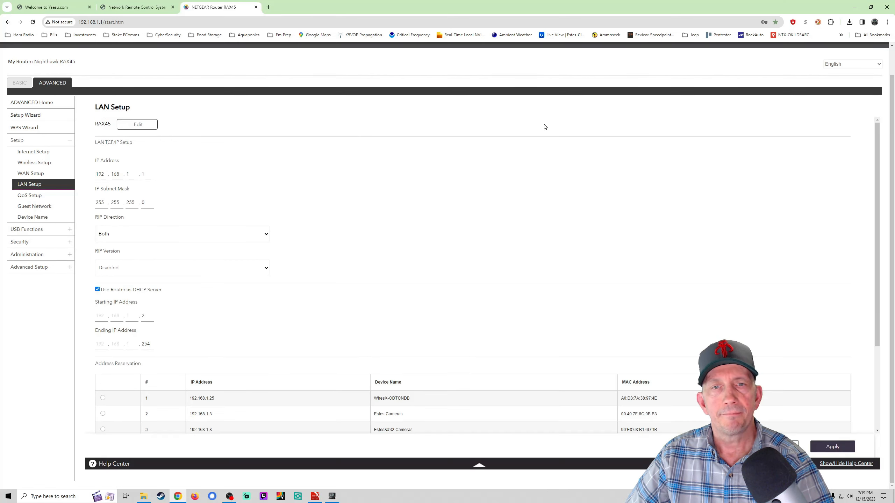
pyautogui.scroll(-3, 449, 336)
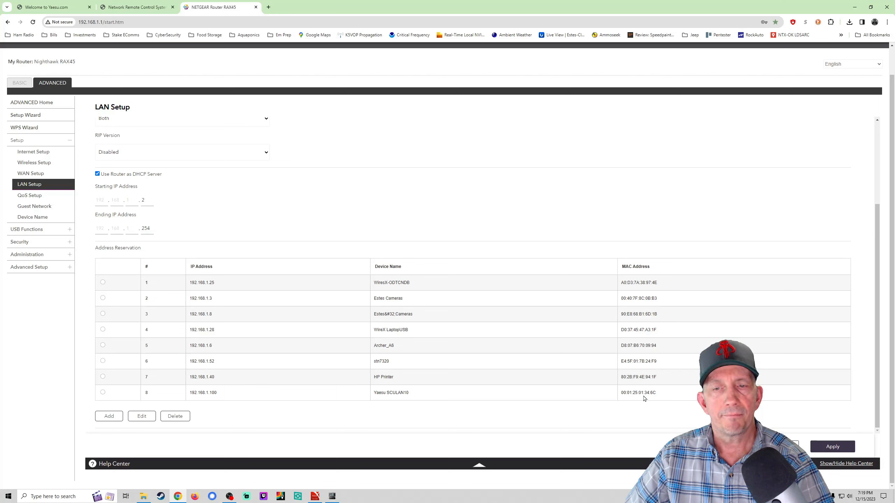
# Step: Apply the LAN Setup changes and let the router finish updating its settings
pyautogui.click(833, 447)
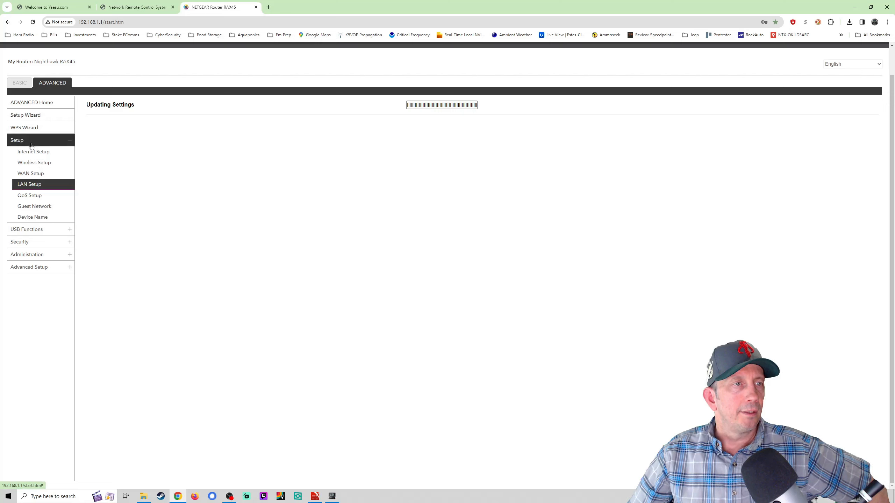
pyautogui.click(28, 254)
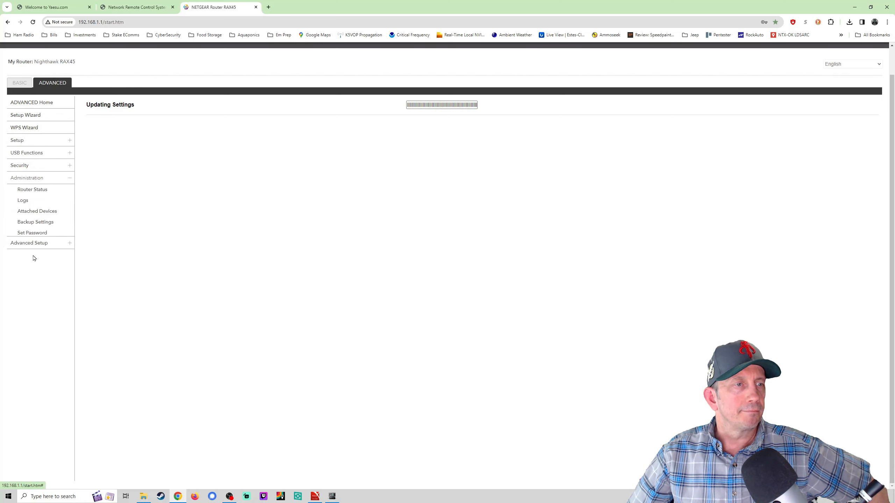
pyautogui.click(35, 213)
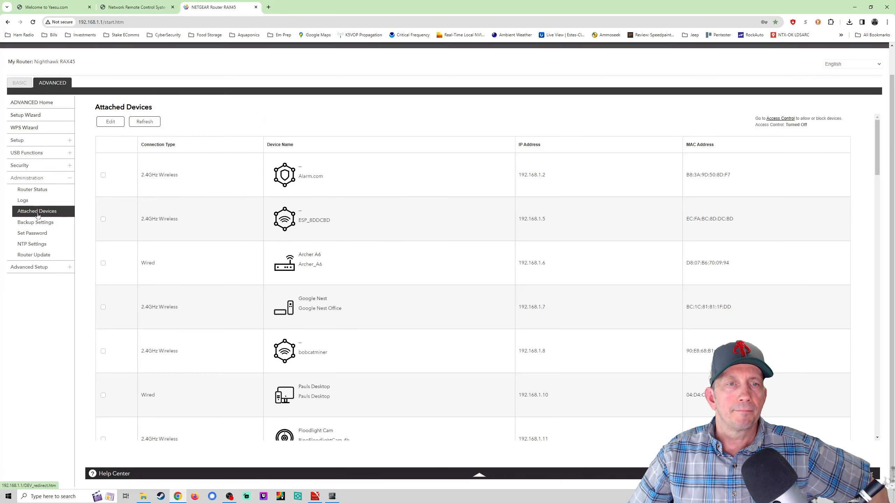
pyautogui.scroll(-4, 449, 235)
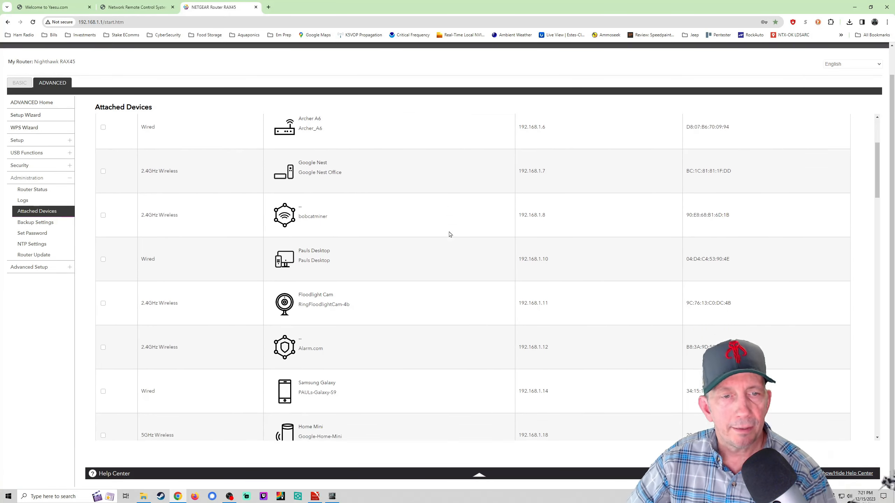
pyautogui.scroll(-15, 450, 235)
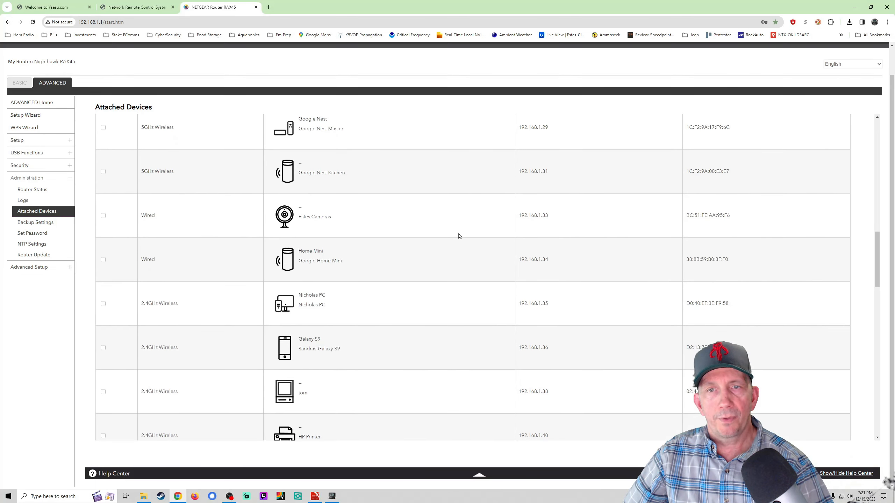
pyautogui.scroll(-15, 459, 236)
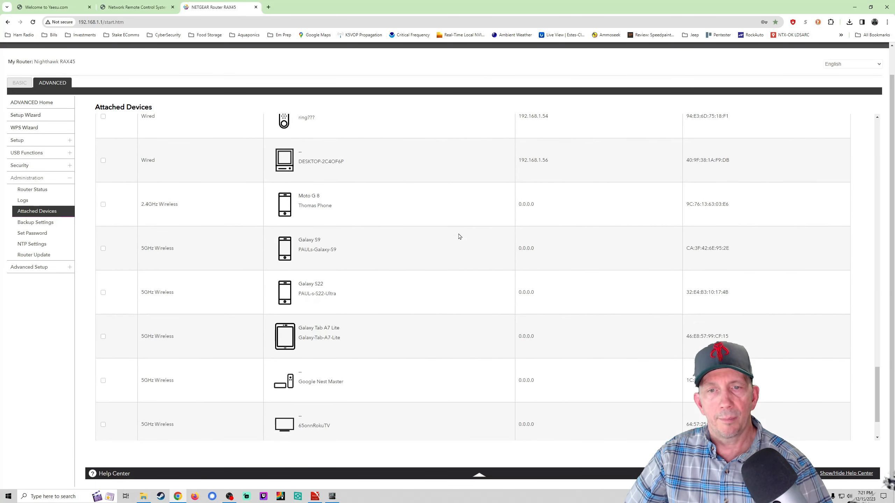
pyautogui.scroll(-2, 460, 236)
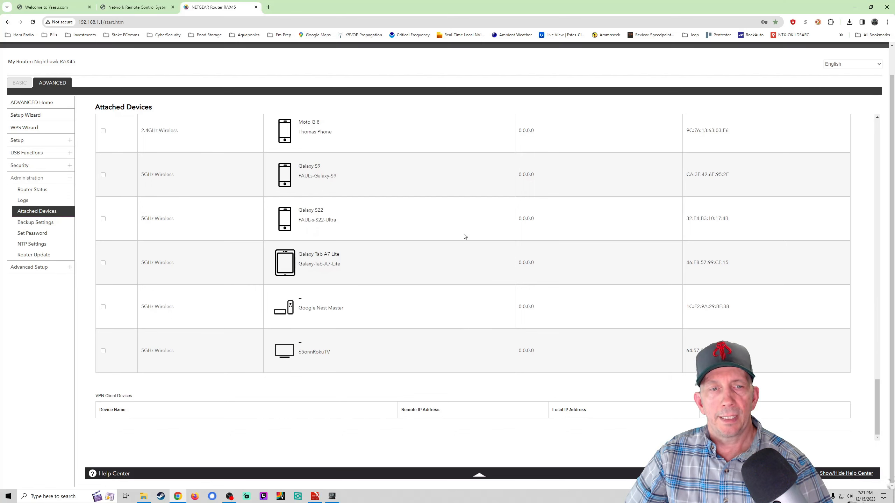
pyautogui.scroll(4, 472, 310)
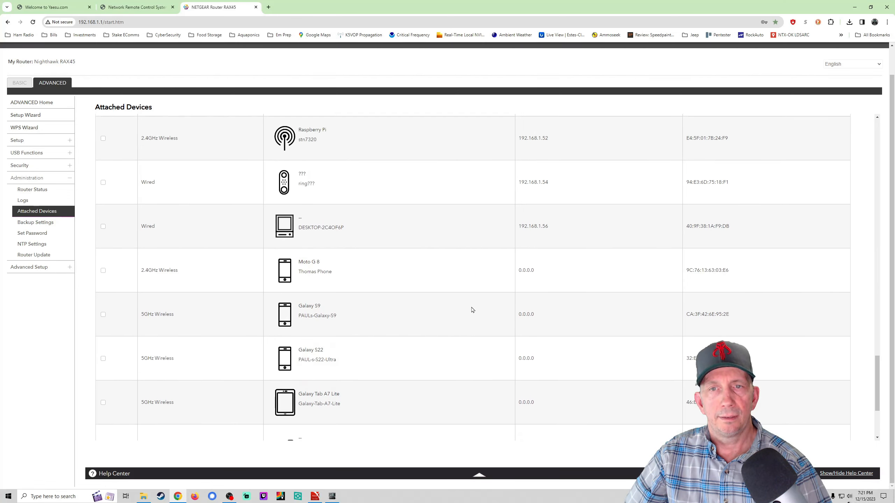
pyautogui.scroll(3, 473, 310)
pyautogui.scroll(4, 473, 310)
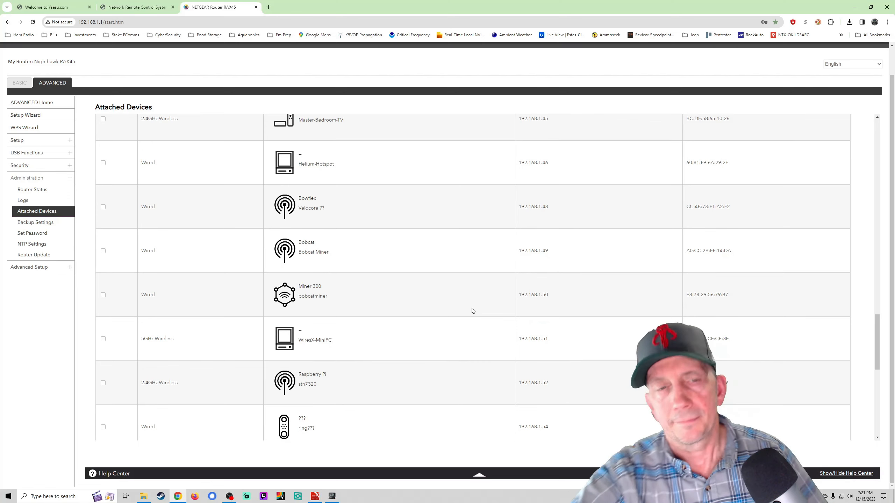
pyautogui.scroll(-10, 473, 310)
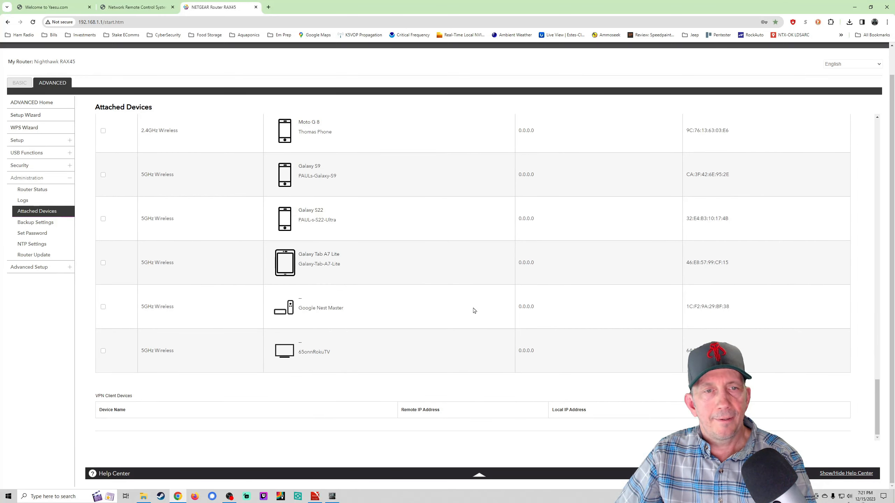
pyautogui.scroll(4, 474, 310)
pyautogui.scroll(9, 473, 308)
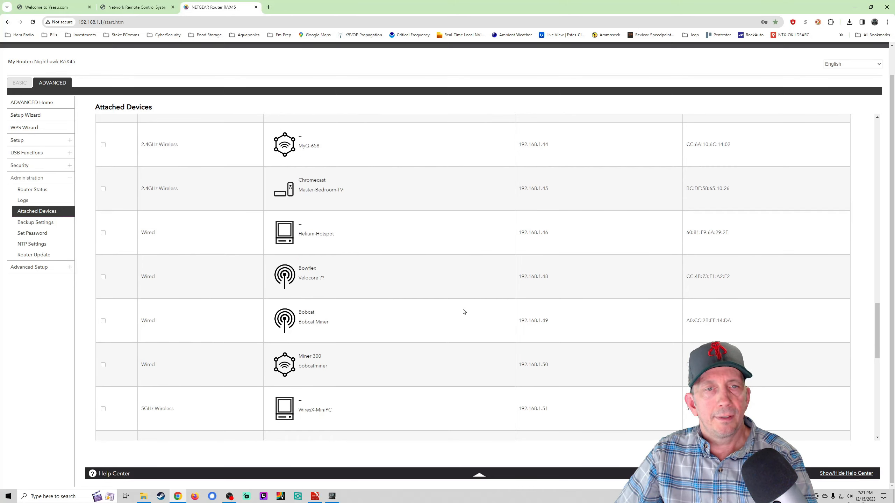
pyautogui.scroll(5, 463, 312)
pyautogui.scroll(7, 464, 312)
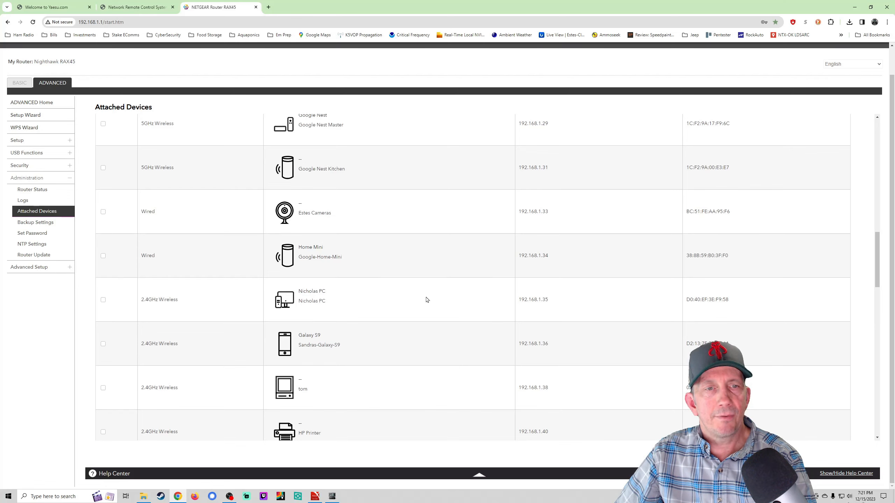
pyautogui.scroll(4, 426, 300)
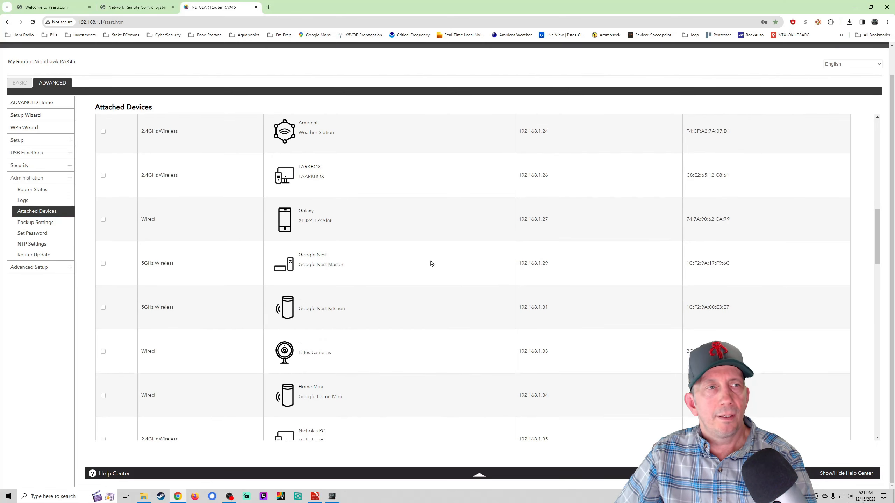
# Step: Open Attached Devices under BASIC and scroll through the connected devices table
pyautogui.click(22, 83)
pyautogui.click(28, 144)
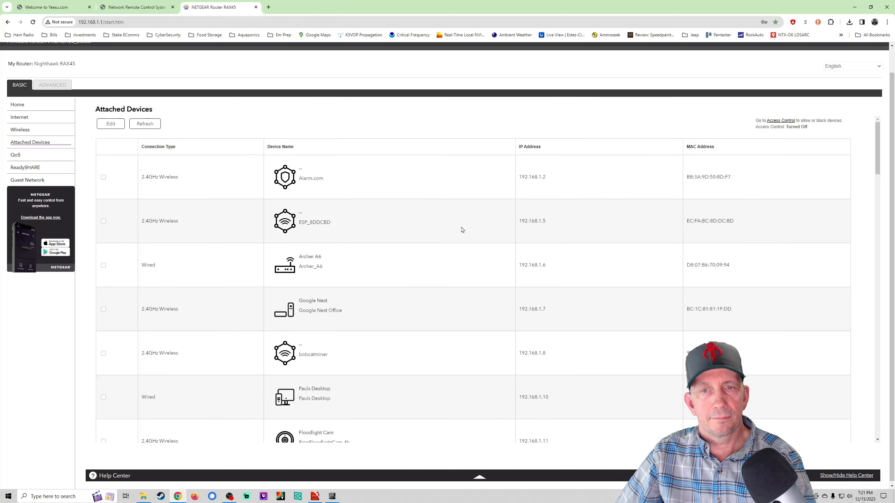
pyautogui.scroll(-5, 462, 229)
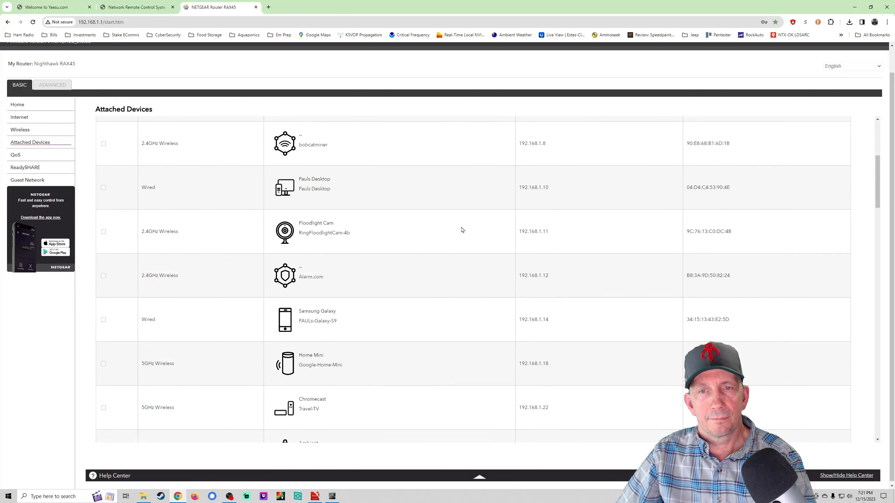
pyautogui.scroll(-7, 463, 230)
pyautogui.scroll(-20, 462, 230)
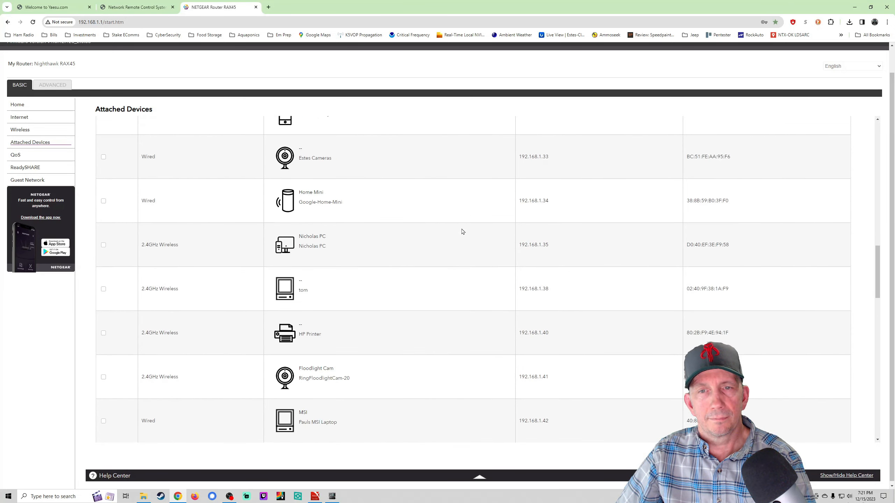
pyautogui.scroll(-3, 464, 235)
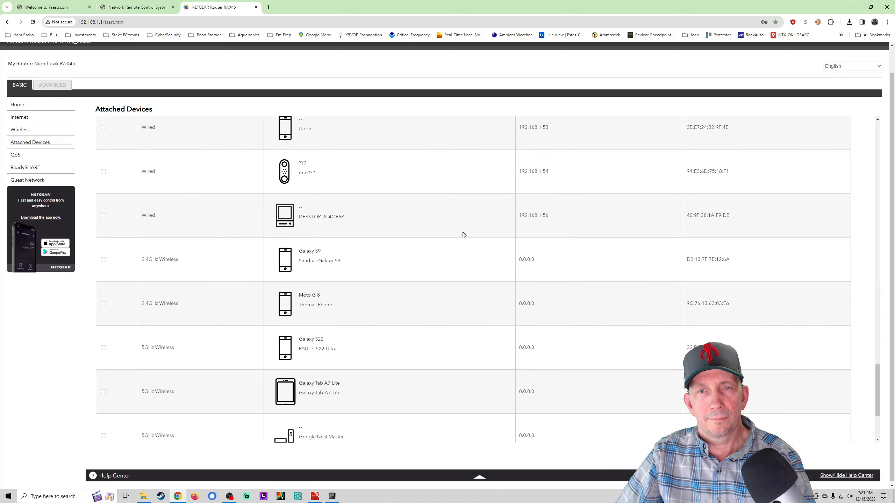
pyautogui.scroll(-3, 463, 235)
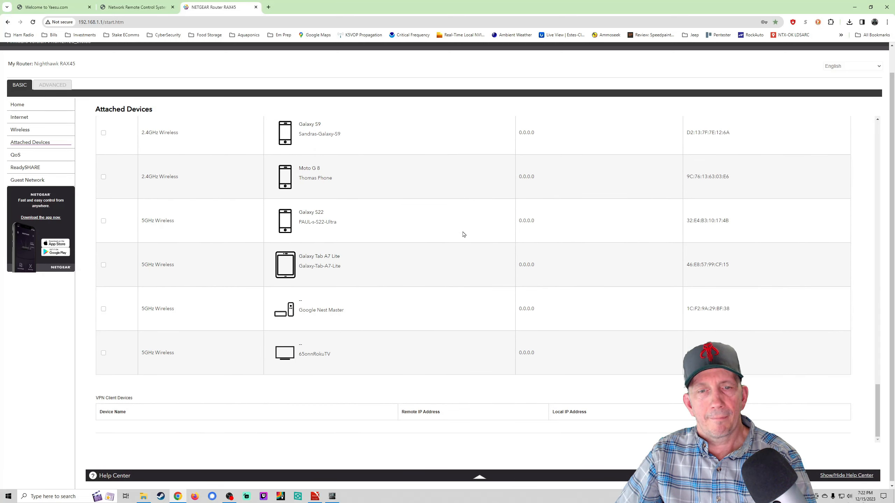
pyautogui.scroll(6, 464, 234)
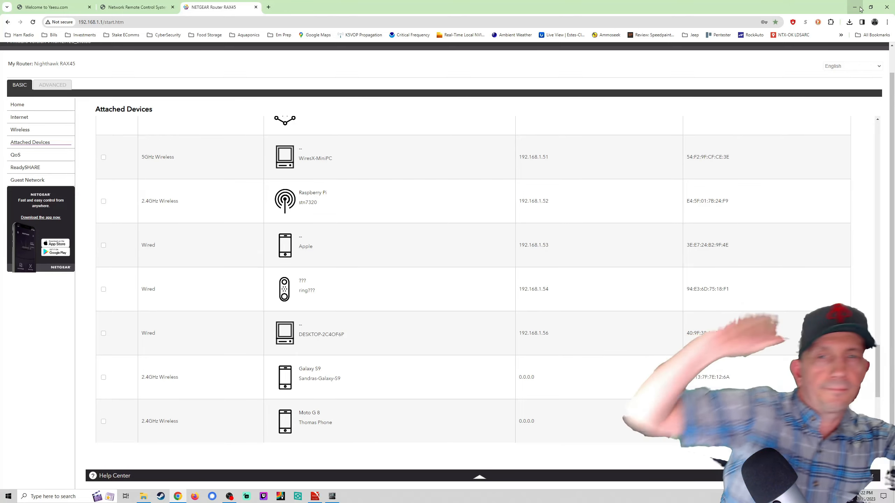
# Step: Change the Setting Tool's IP address to 192.168.1.100 and log in to the unit
pyautogui.click(856, 10)
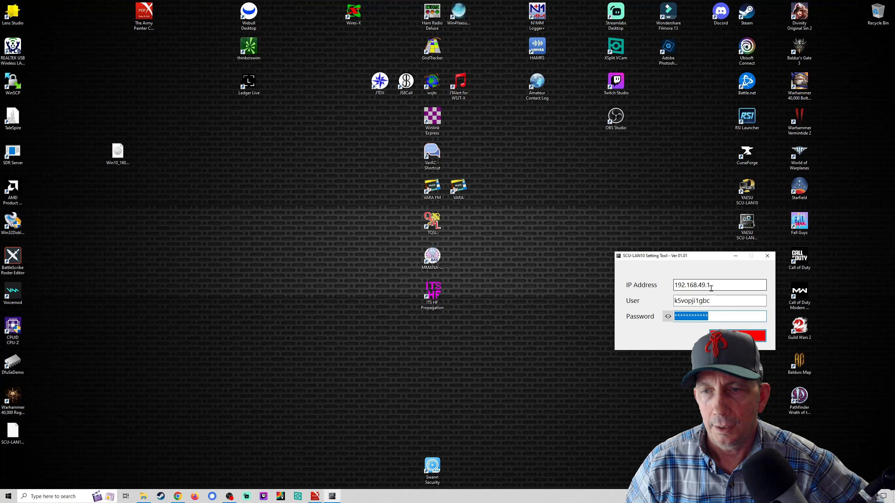
pyautogui.moveTo(699, 286); pyautogui.dragTo(724, 287)
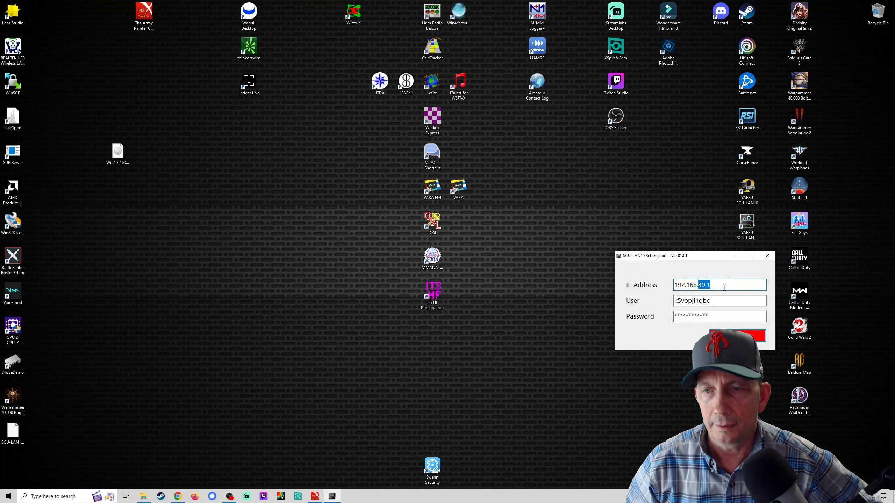
pyautogui.write('1.100')
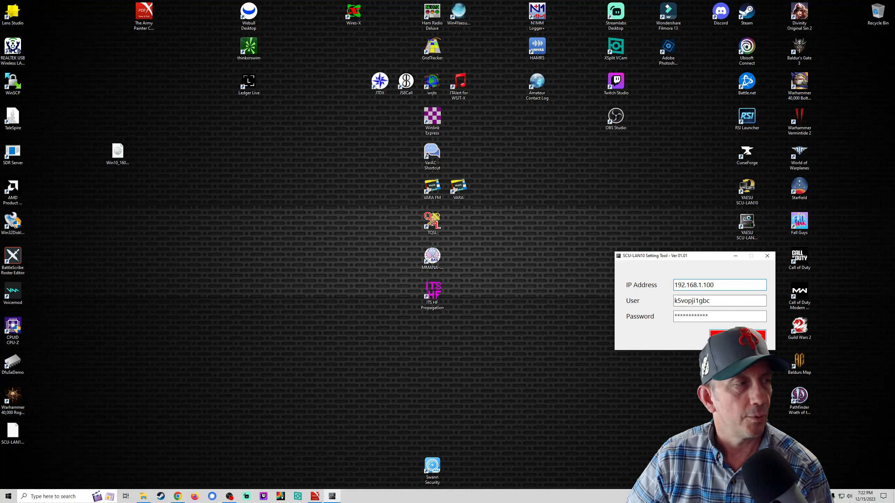
pyautogui.press('Return')
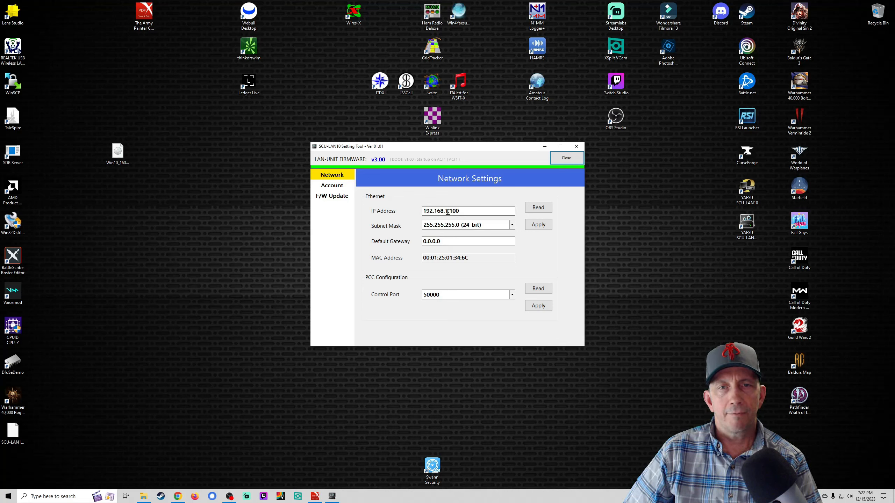
# Step: Apply the IP/subnet and control port settings, acknowledging each result message
pyautogui.click(538, 225)
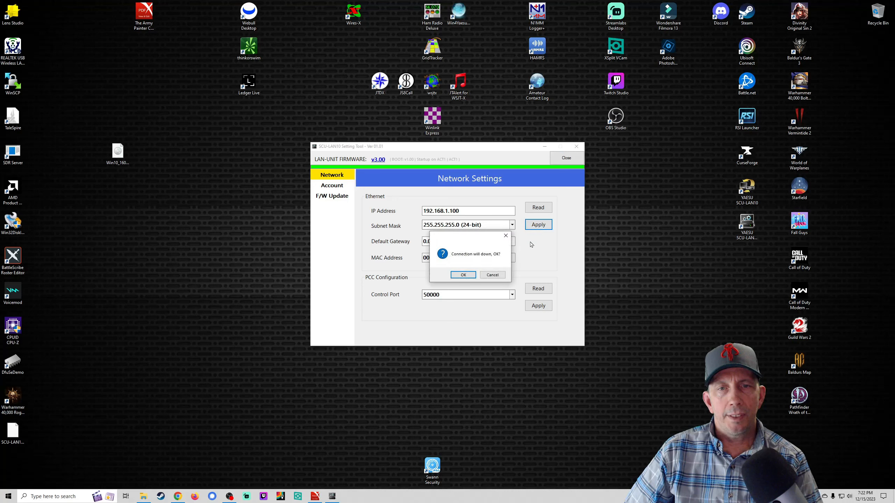
pyautogui.click(463, 275)
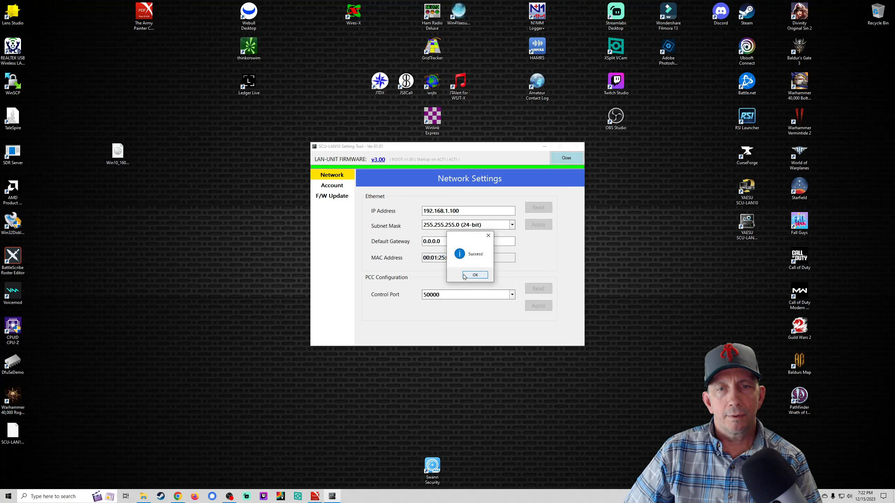
pyautogui.click(467, 278)
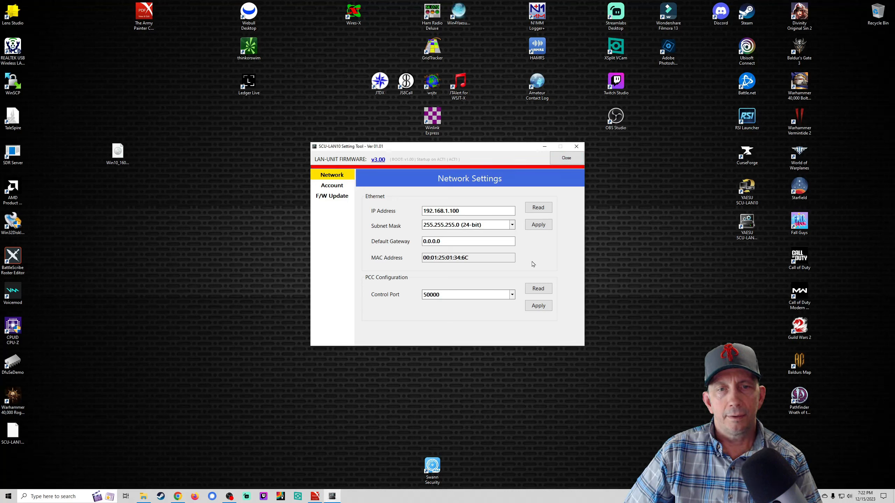
pyautogui.click(538, 306)
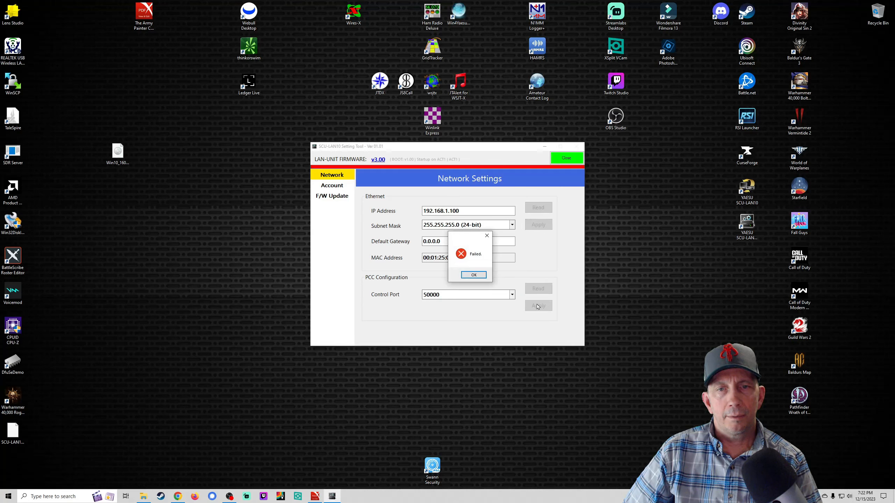
pyautogui.click(484, 276)
# Step: Restart the LAN-UNIT from the F/W Update page and confirm
pyautogui.click(338, 187)
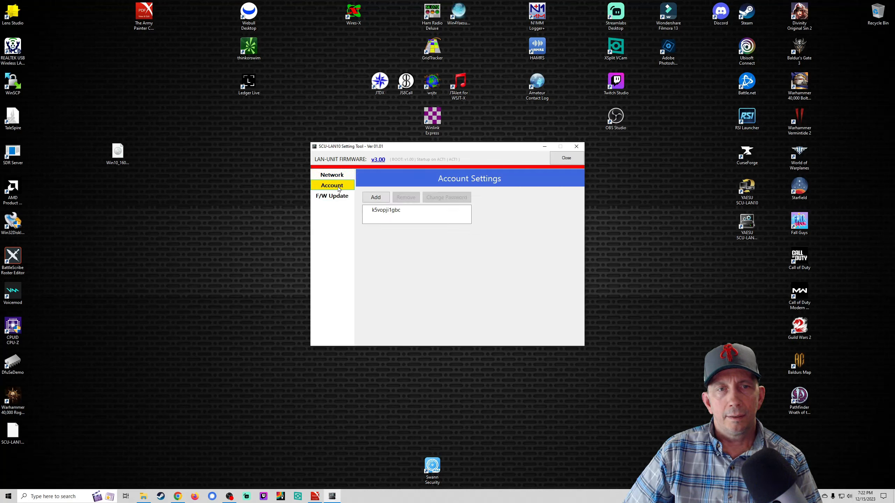
pyautogui.click(335, 198)
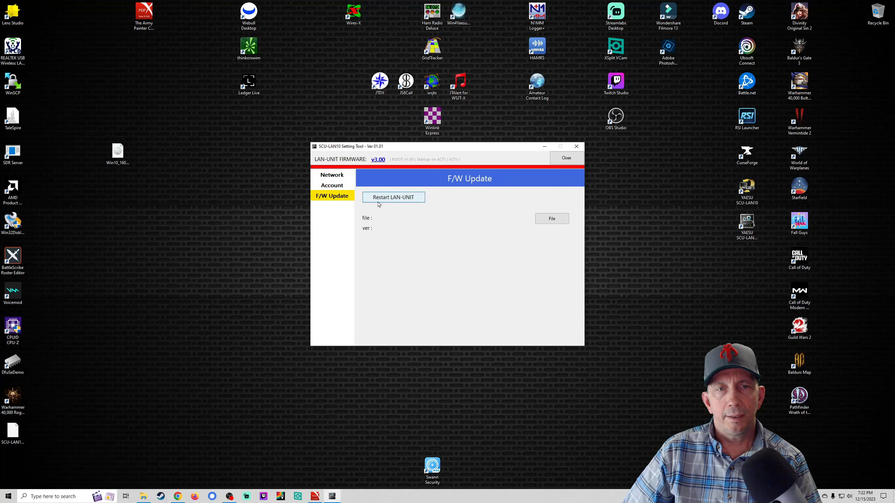
pyautogui.click(390, 198)
pyautogui.click(458, 275)
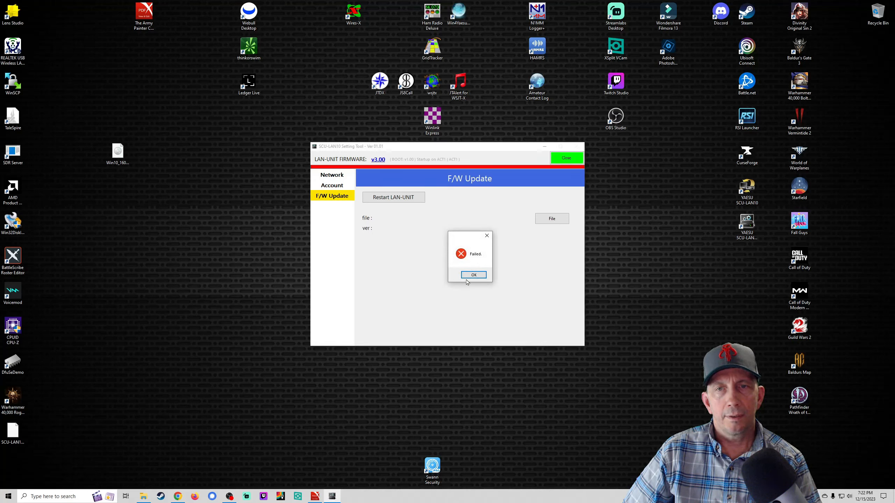
# Step: Dismiss the restart failure, close the settings, and log in to the unit again
pyautogui.click(474, 274)
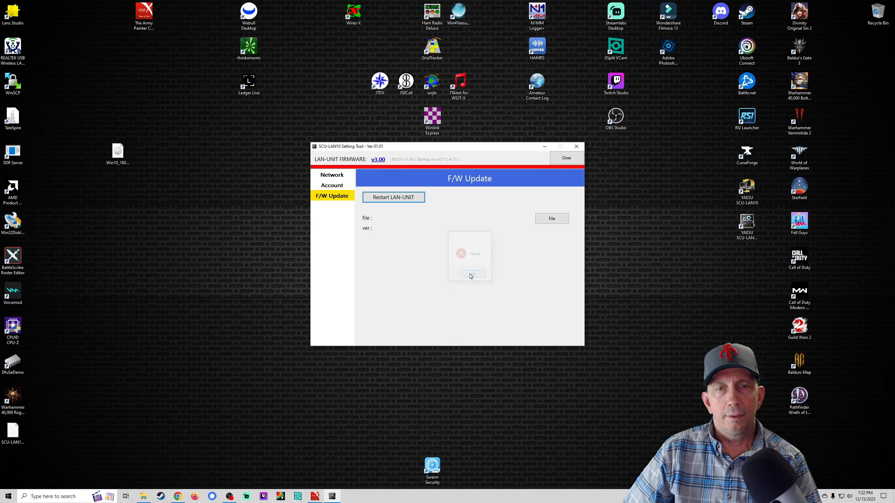
pyautogui.click(565, 163)
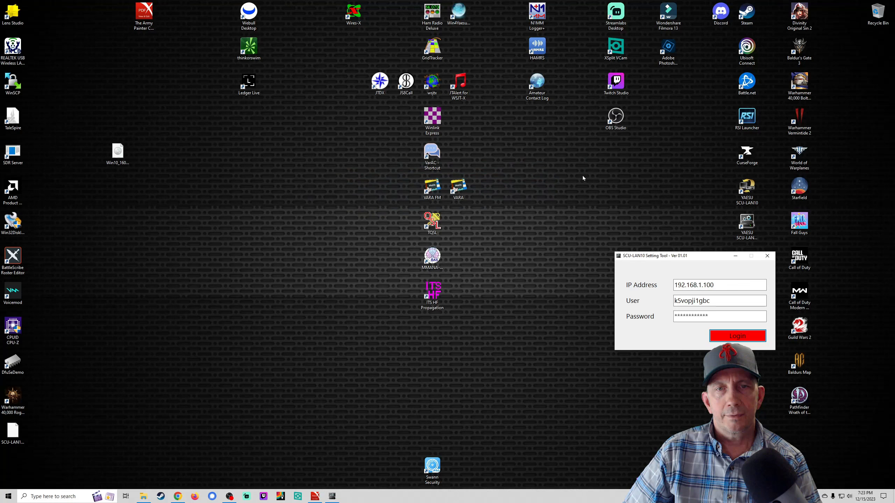
pyautogui.click(728, 337)
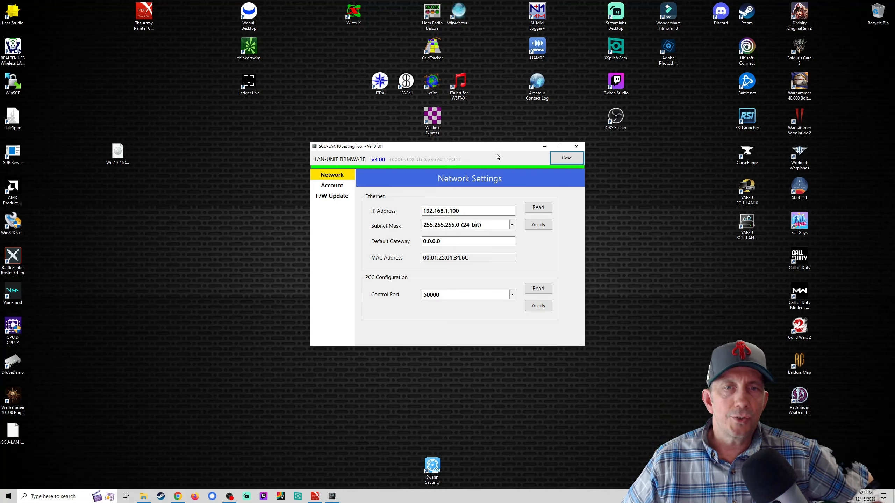
# Step: Tidy the window and SCU-LAN10 desktop shortcut, then minimize the Setting Tool
pyautogui.moveTo(494, 151)
pyautogui.mouseDown()
pyautogui.moveTo(491, 196)
pyautogui.moveTo(350, 179)
pyautogui.moveTo(494, 163)
pyautogui.mouseUp()
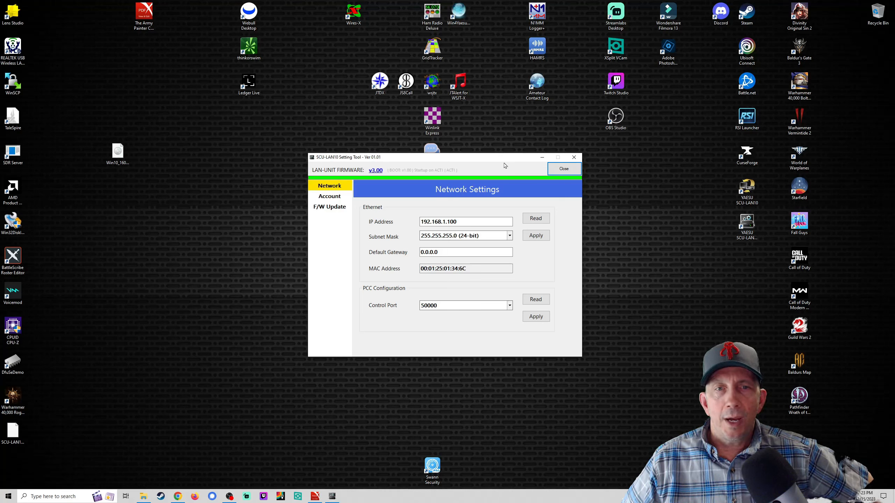
pyautogui.moveTo(750, 188); pyautogui.dragTo(628, 190)
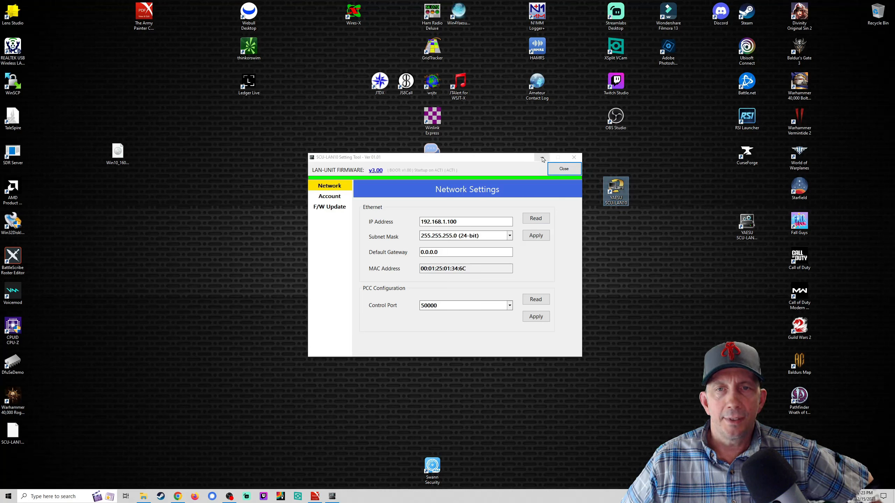
pyautogui.click(543, 159)
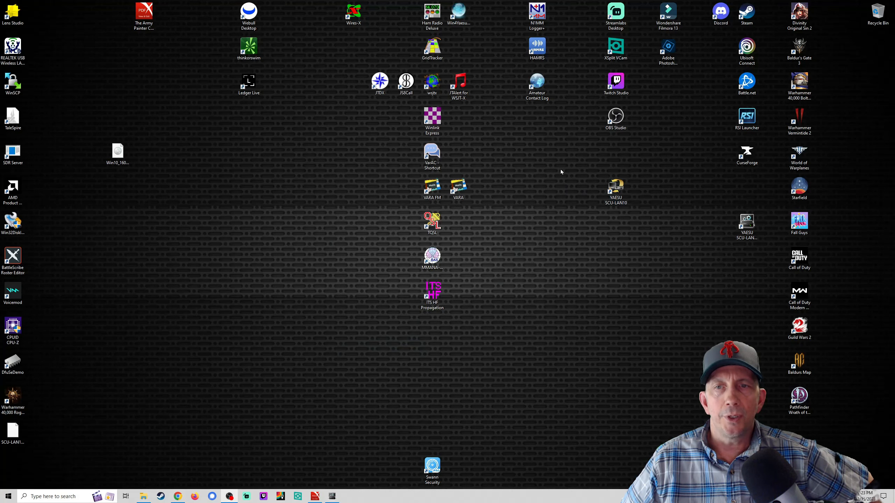
# Step: Launch the remote control software and set Connection Setup to 192.168.1.100 with the password re-entered
pyautogui.doubleClick(616, 192)
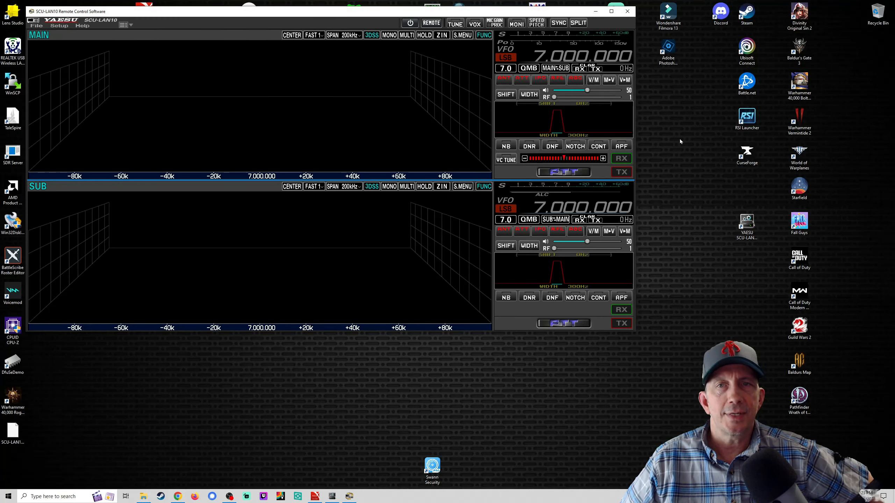
pyautogui.moveTo(305, 16); pyautogui.dragTo(392, 70)
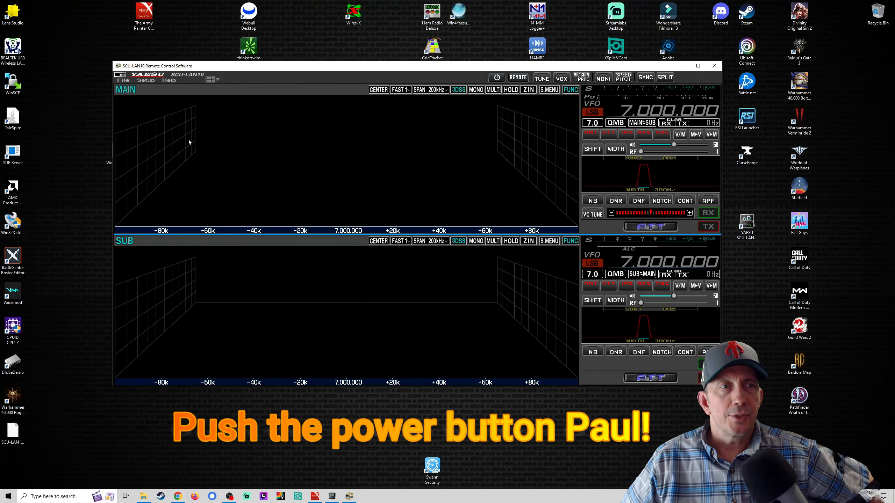
pyautogui.click(144, 80)
pyautogui.click(159, 88)
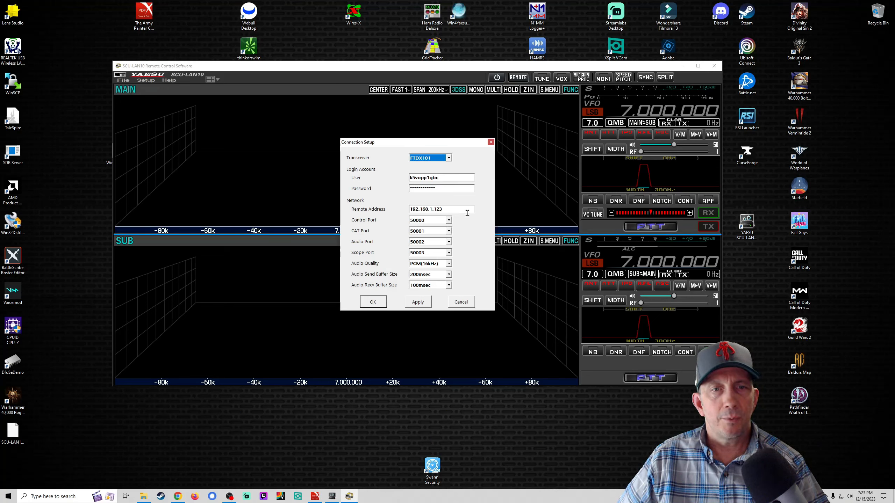
pyautogui.moveTo(456, 191); pyautogui.dragTo(386, 195)
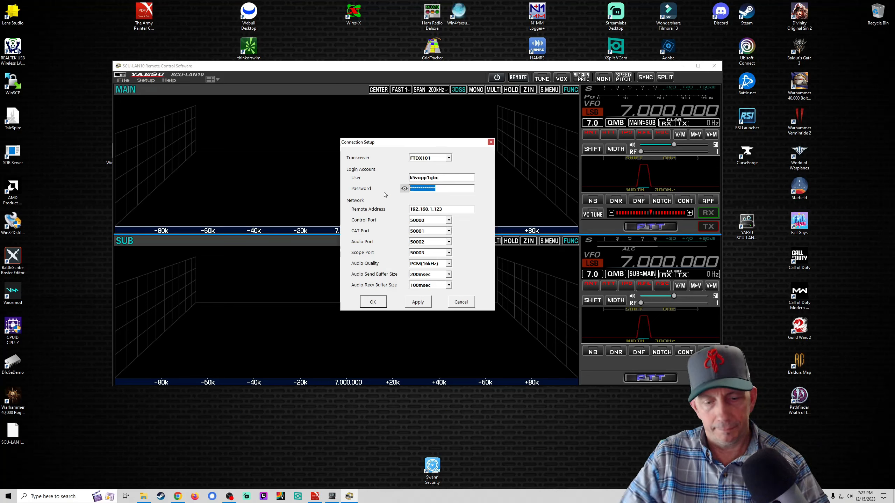
pyautogui.write('********')
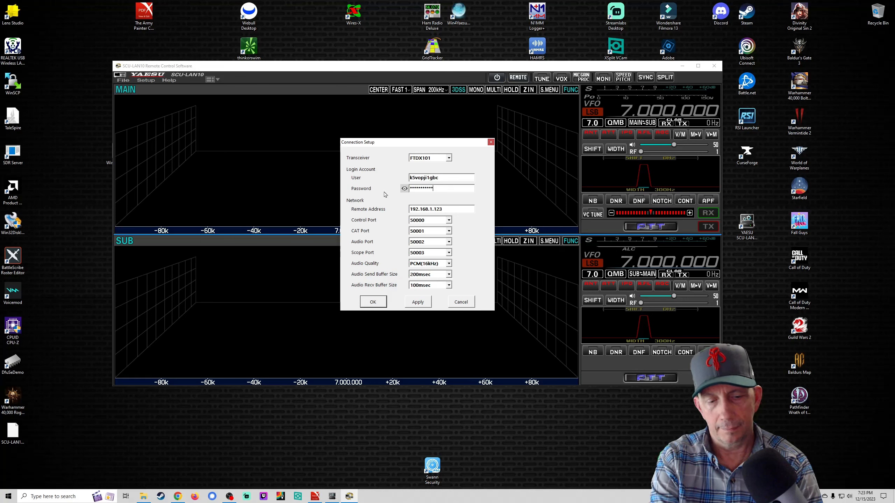
pyautogui.write('*')
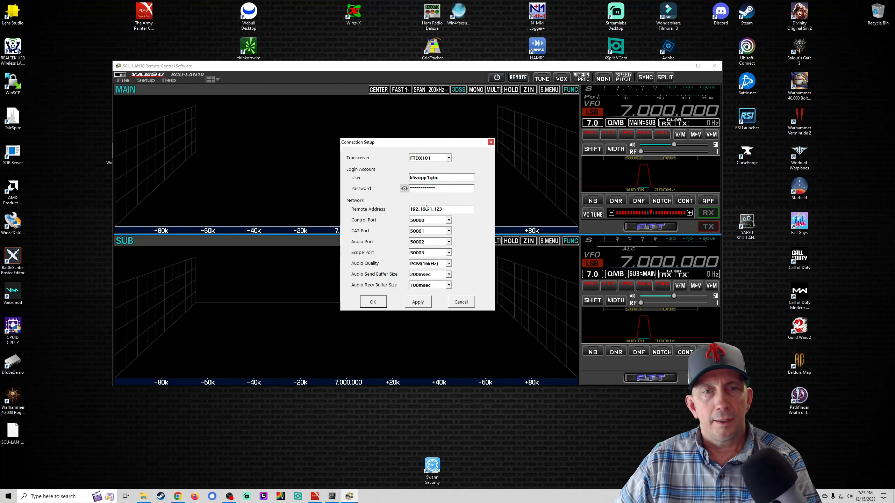
pyautogui.moveTo(434, 209); pyautogui.dragTo(451, 209)
pyautogui.write('100')
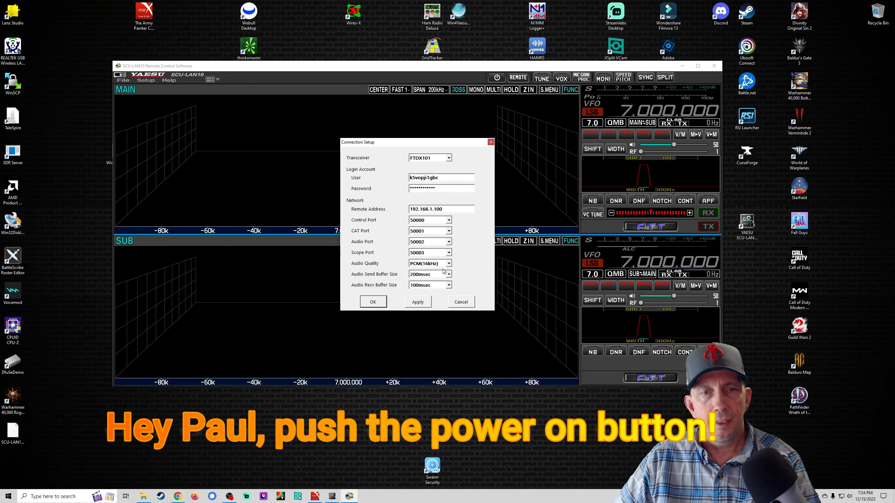
pyautogui.click(419, 302)
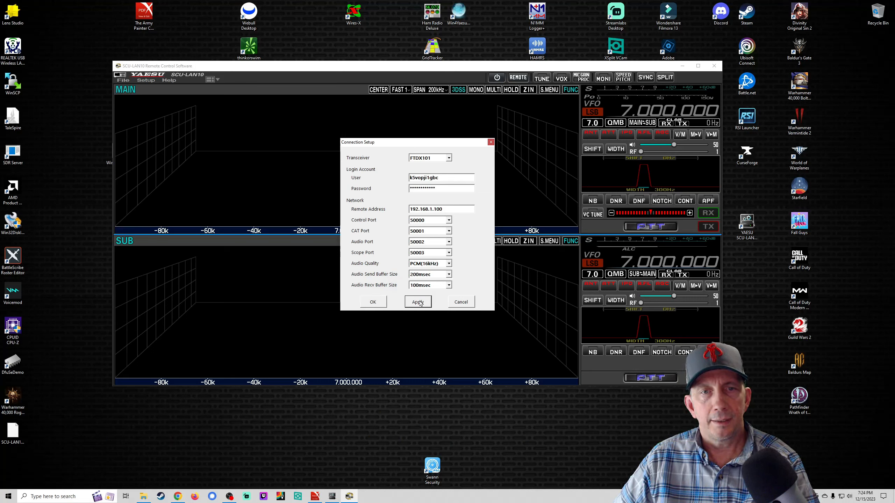
pyautogui.click(374, 303)
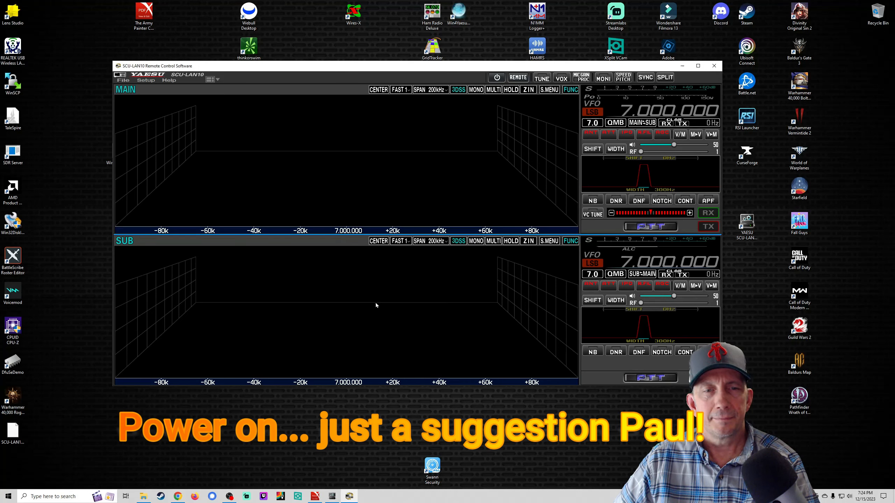
# Step: Exit the program and move the SCU-LAN10 desktop shortcut left
pyautogui.click(714, 65)
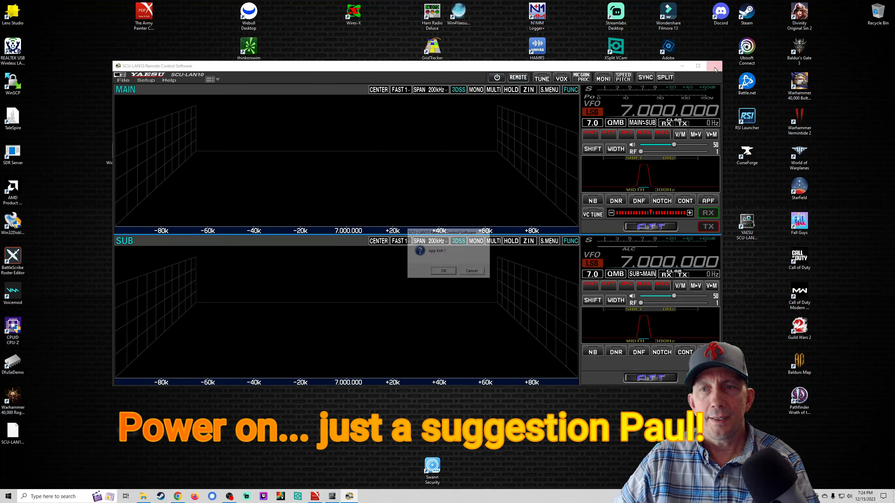
pyautogui.click(443, 272)
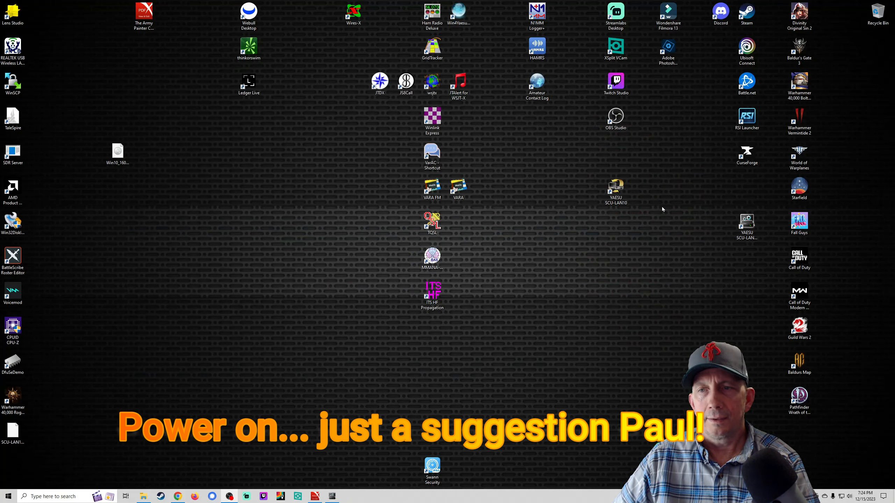
pyautogui.moveTo(747, 222); pyautogui.dragTo(642, 223)
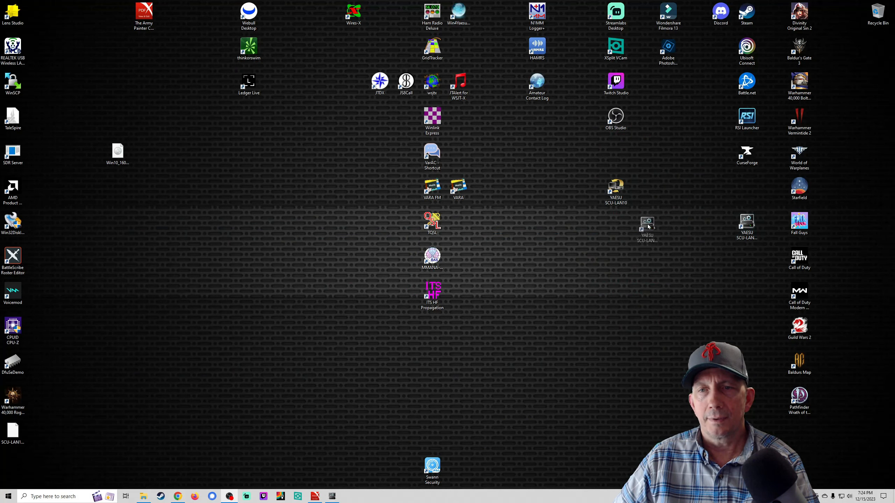
# Step: Relaunch the software and check Audio Setup, closing it unchanged
pyautogui.doubleClick(621, 190)
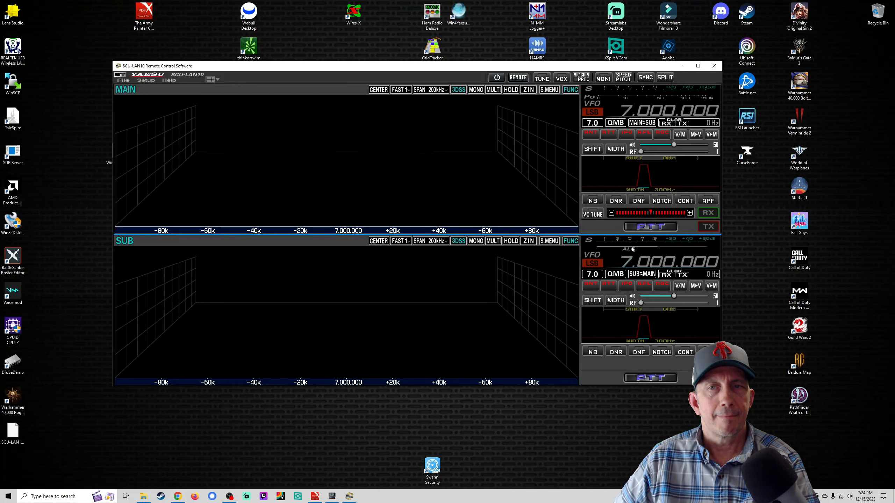
pyautogui.click(145, 80)
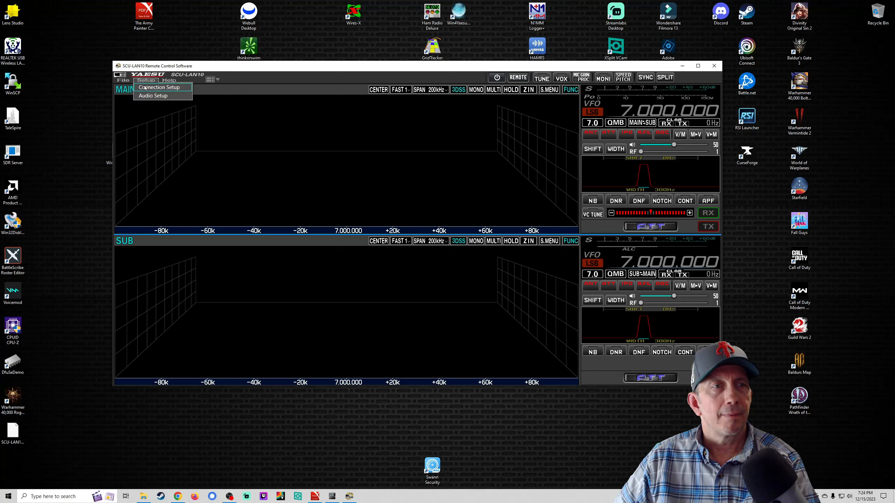
pyautogui.click(153, 95)
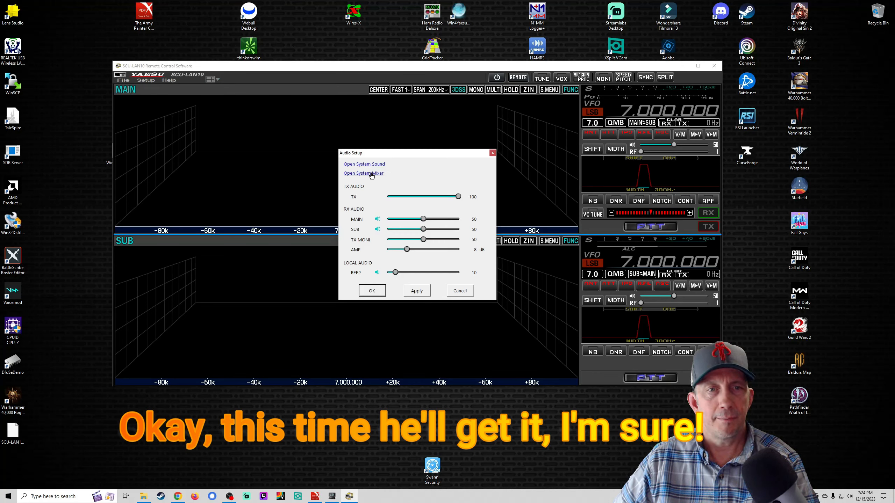
pyautogui.click(373, 292)
# Step: Confirm Connection Setup keeps transceiver FTDX101, accept it, and reposition the window
pyautogui.click(150, 80)
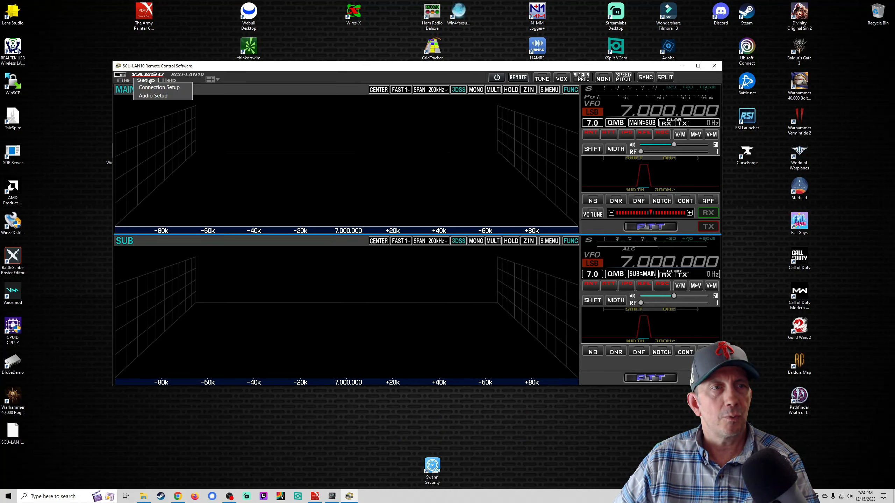
pyautogui.click(154, 88)
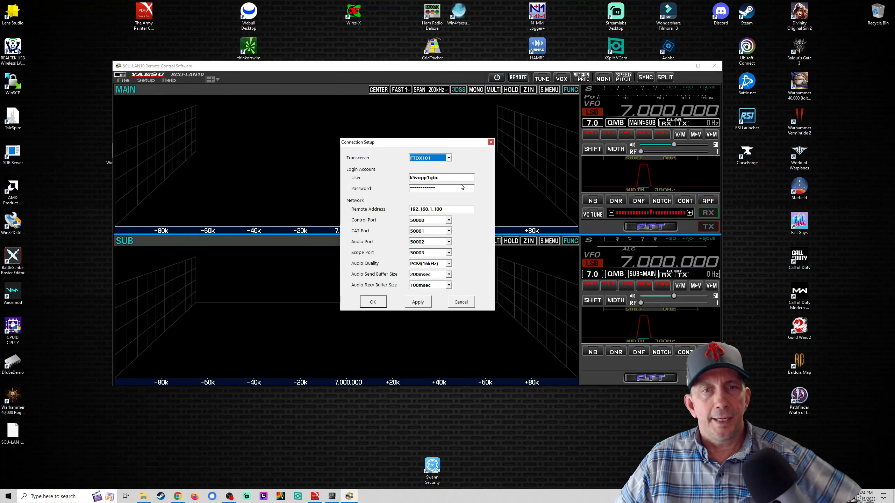
pyautogui.click(449, 158)
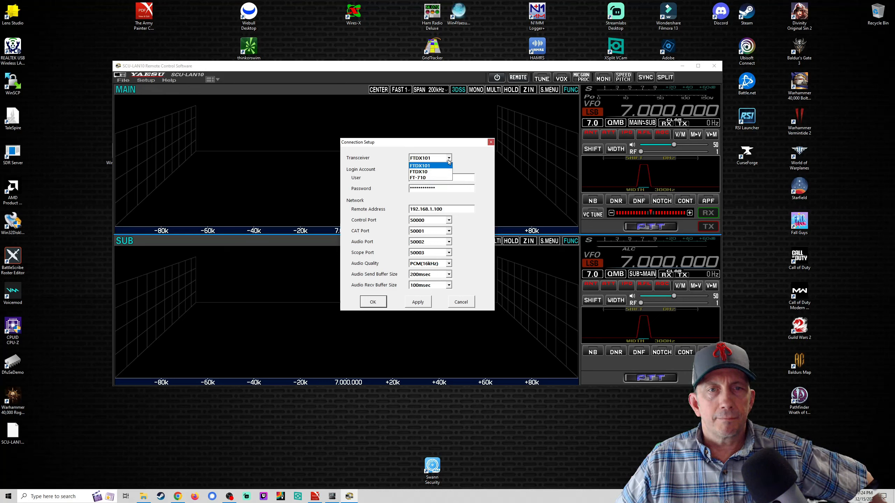
pyautogui.click(444, 166)
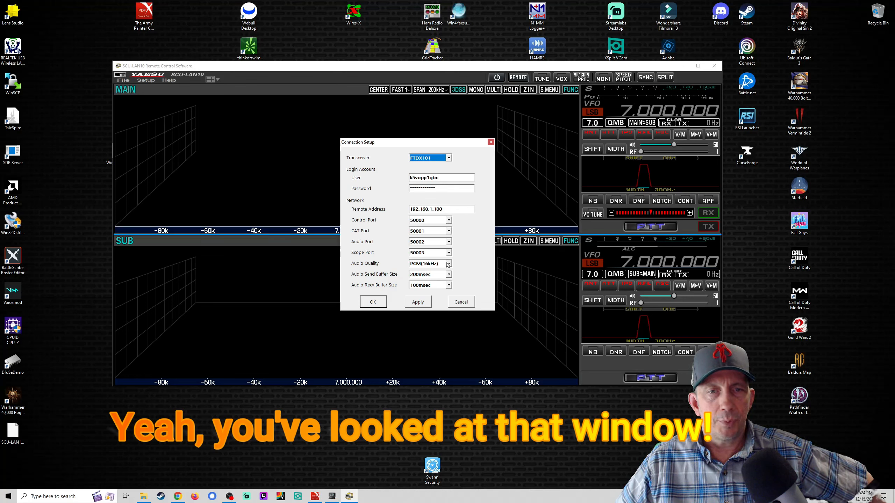
pyautogui.click(376, 302)
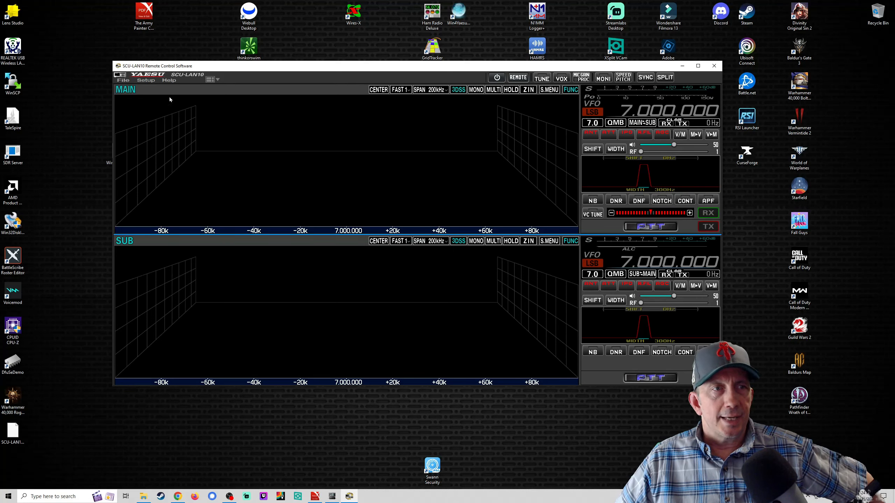
pyautogui.moveTo(316, 69); pyautogui.dragTo(296, 62)
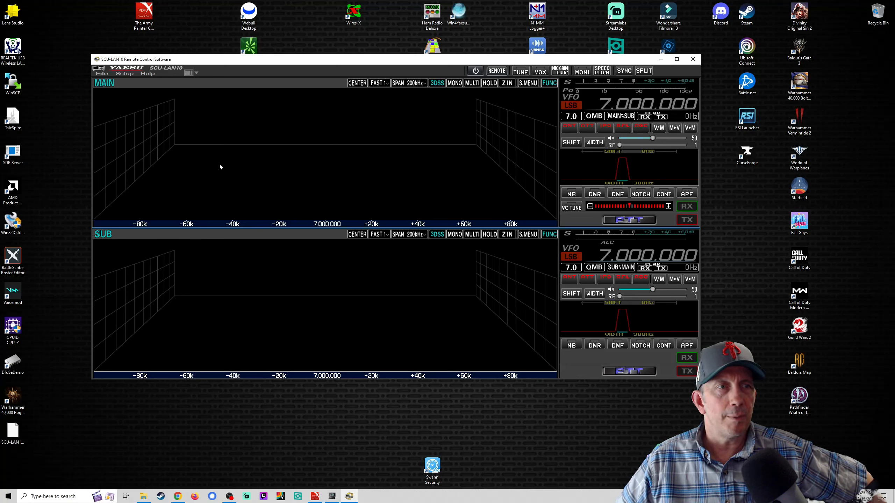
# Step: Look at the Connection Setup settings and close them without changes
pyautogui.click(105, 75)
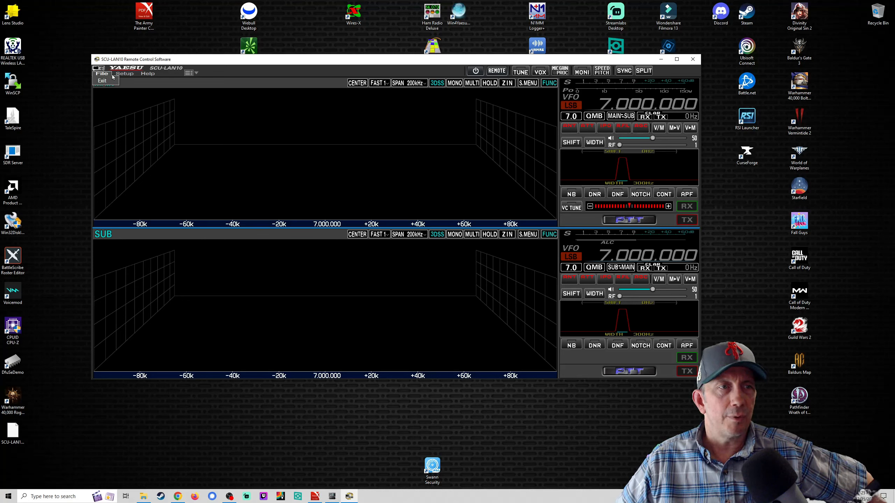
pyautogui.click(125, 73)
pyautogui.click(127, 82)
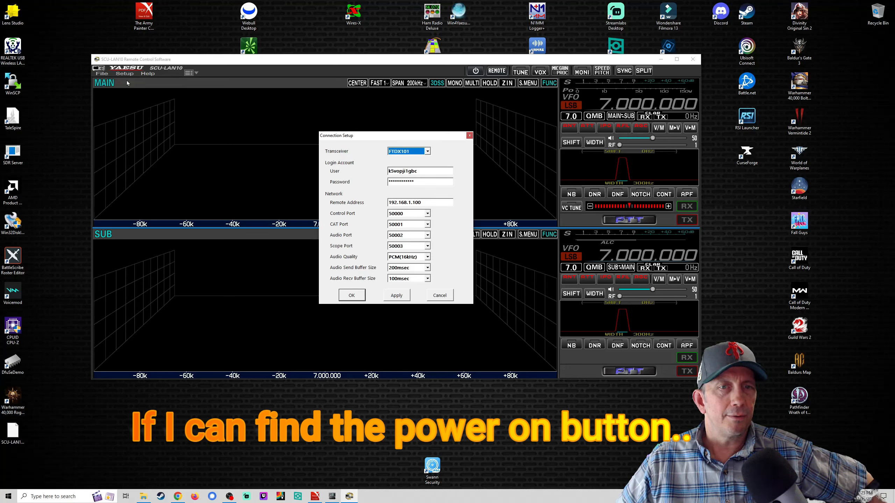
pyautogui.click(469, 136)
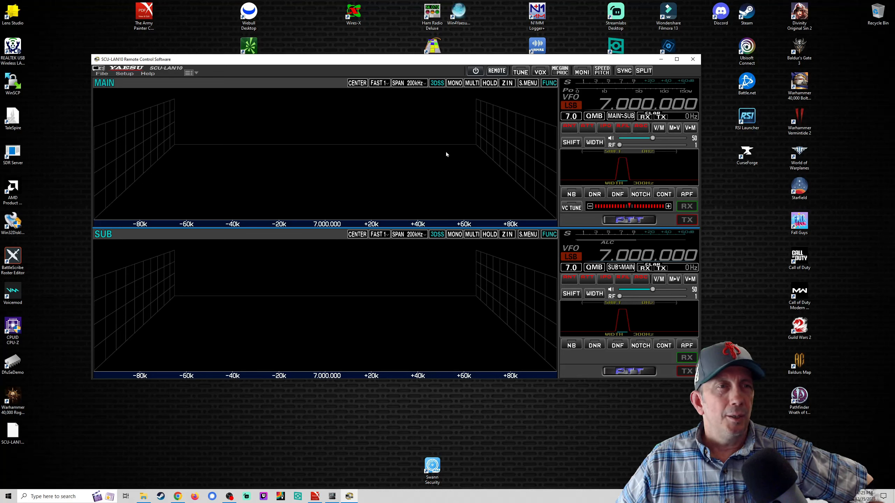
# Step: Re-enter the login password in Connection Setup, save it, and power on the remote link
pyautogui.click(125, 74)
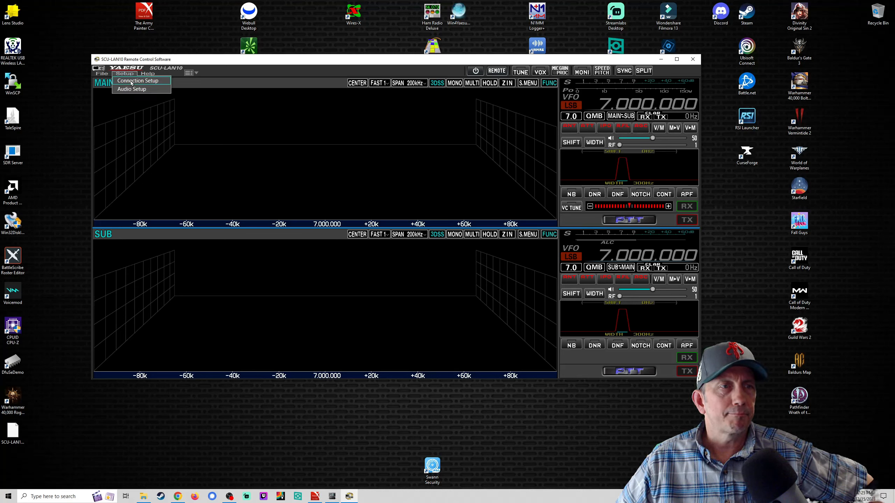
pyautogui.click(155, 91)
pyautogui.click(429, 172)
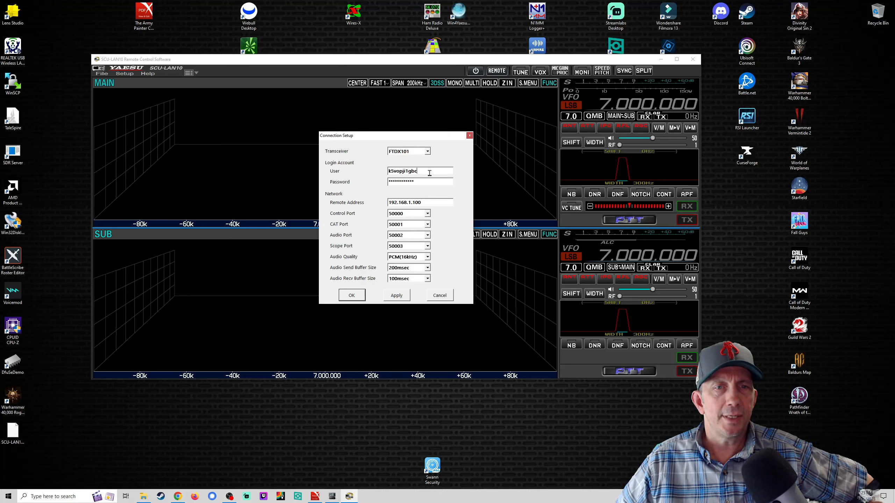
pyautogui.moveTo(428, 182); pyautogui.dragTo(371, 183)
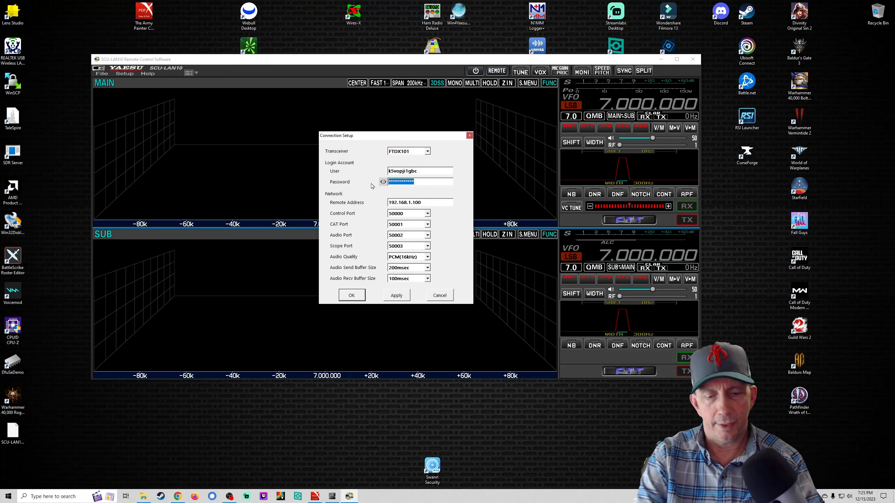
pyautogui.write('*******')
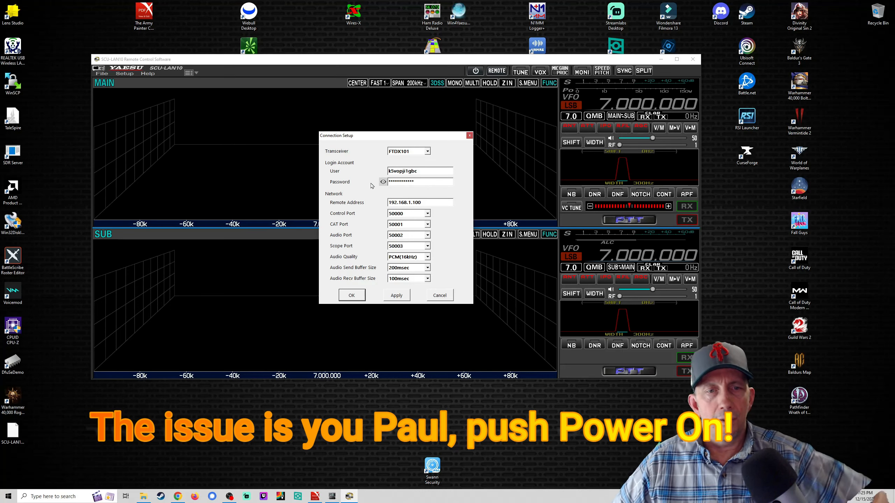
pyautogui.click(397, 296)
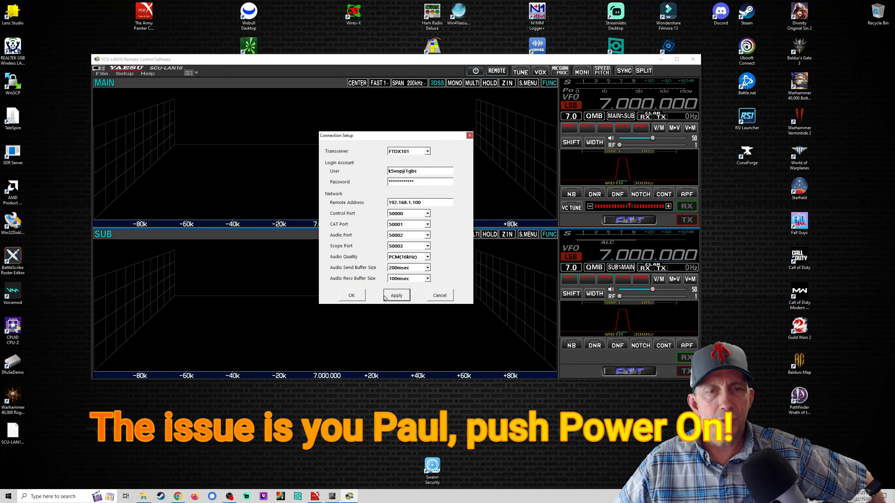
pyautogui.click(353, 295)
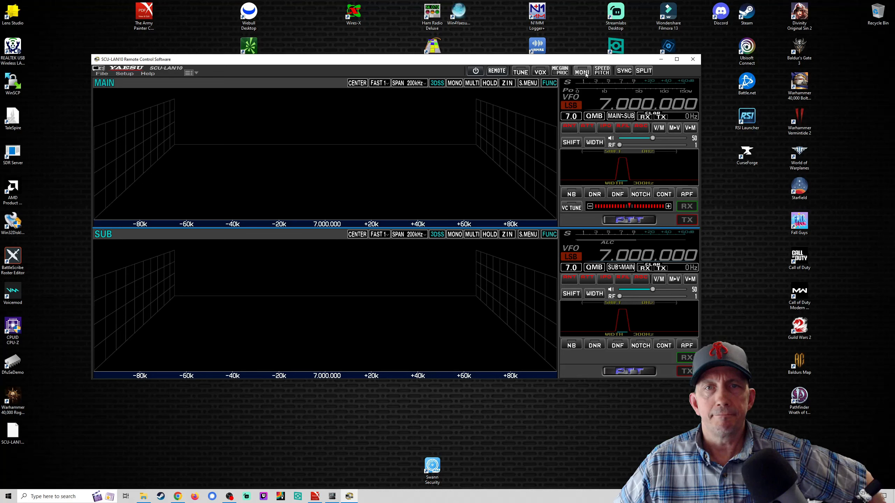
pyautogui.click(480, 73)
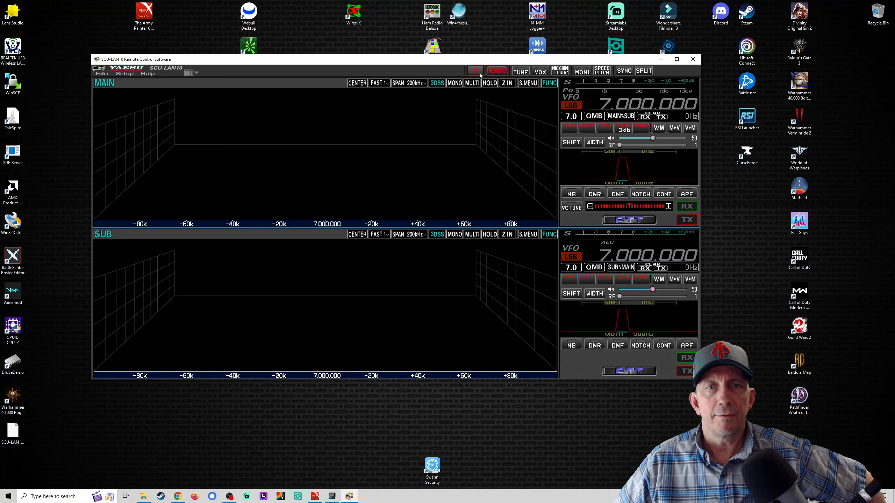